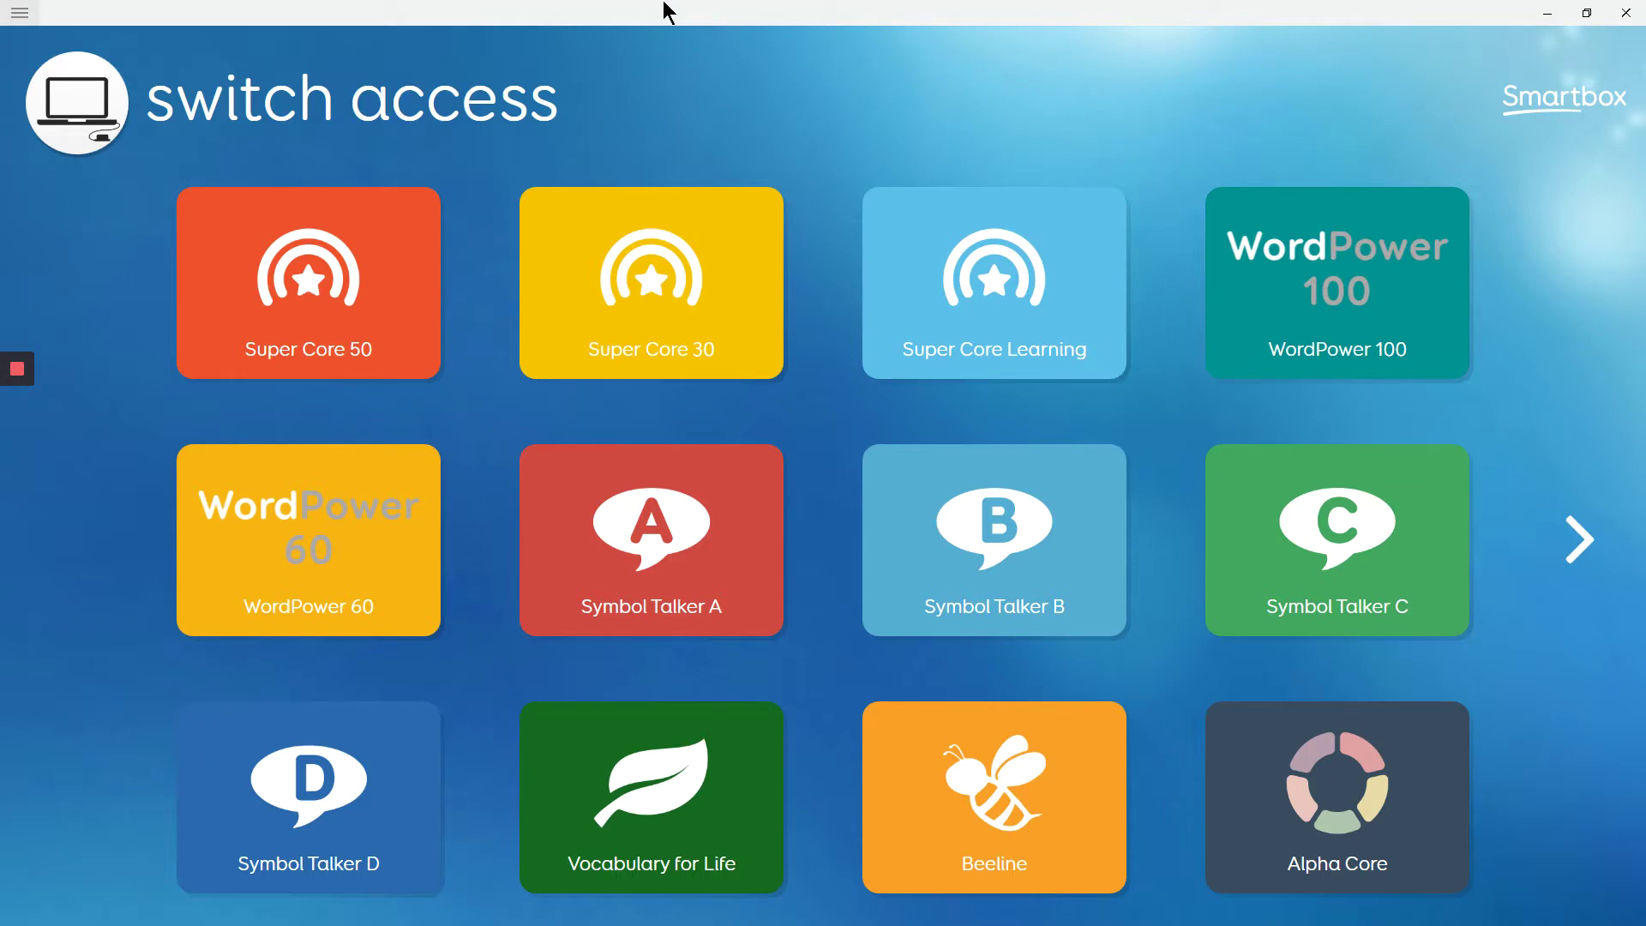
# Open the switch connection configuration within the Access settings.
pyautogui.press('space')
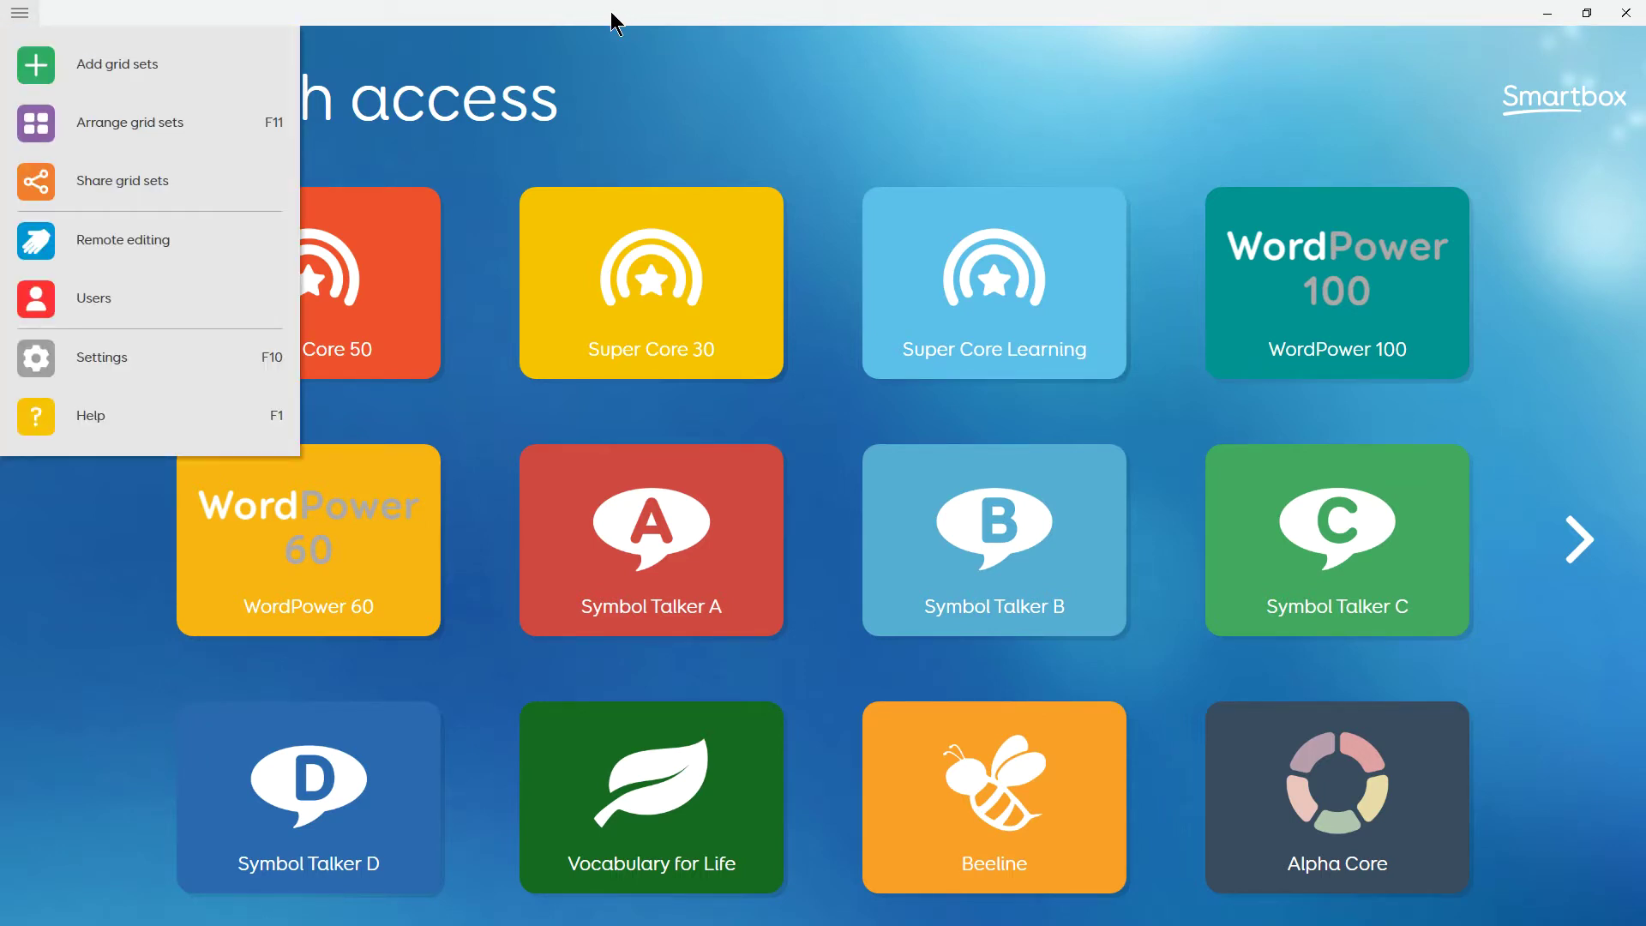
pyautogui.click(164, 355)
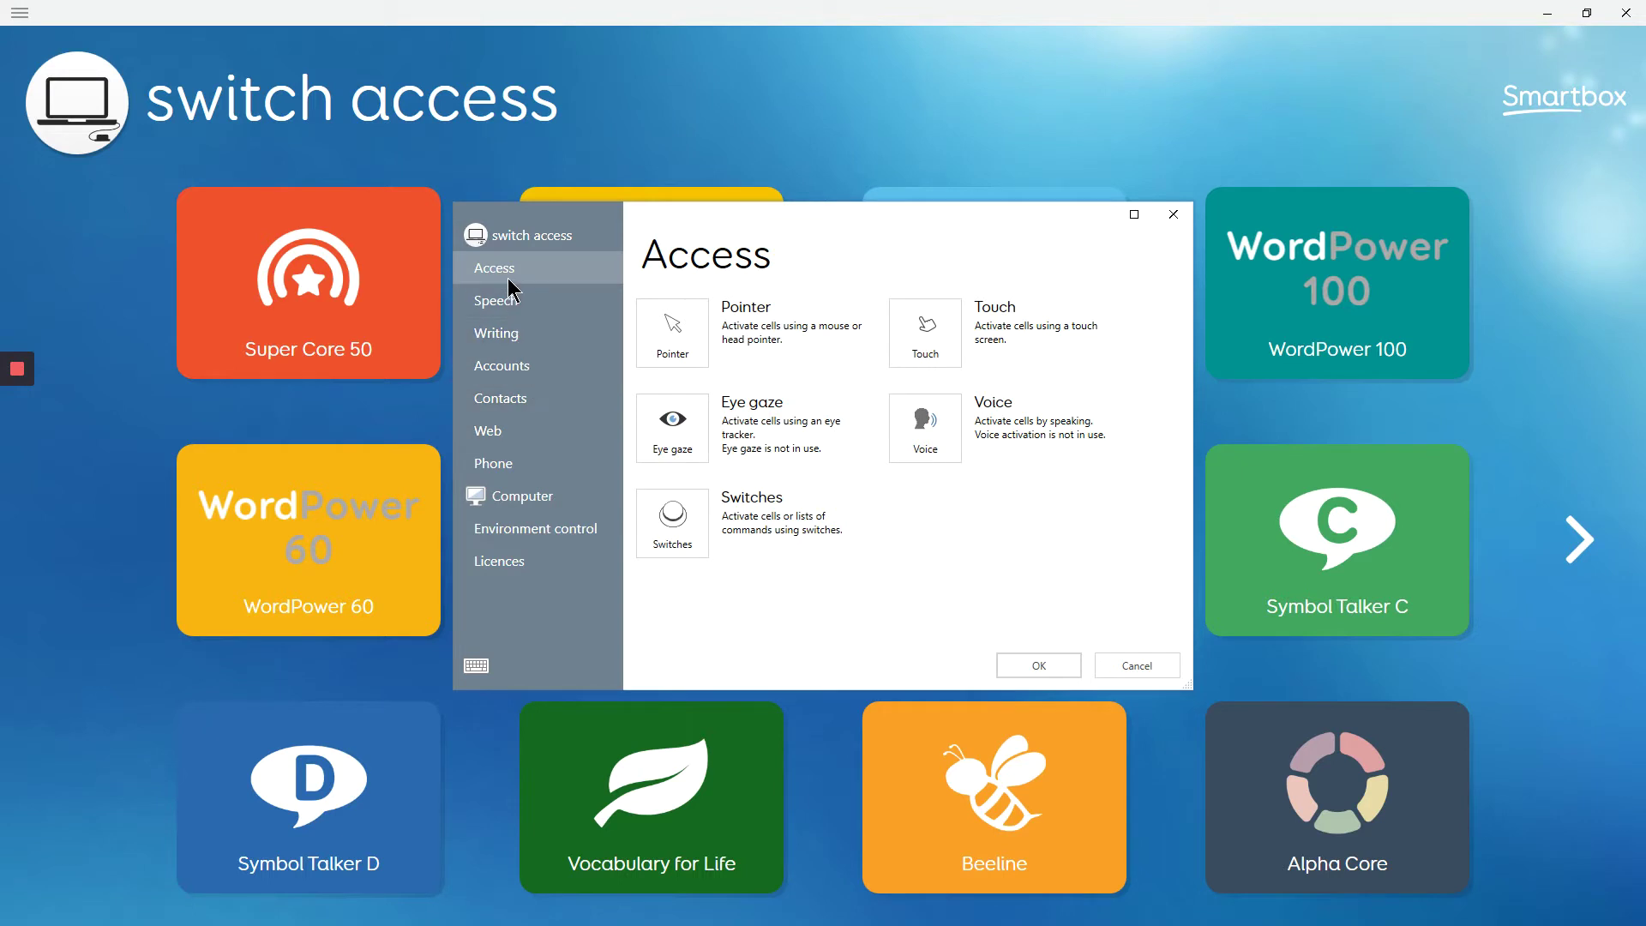
pyautogui.click(671, 521)
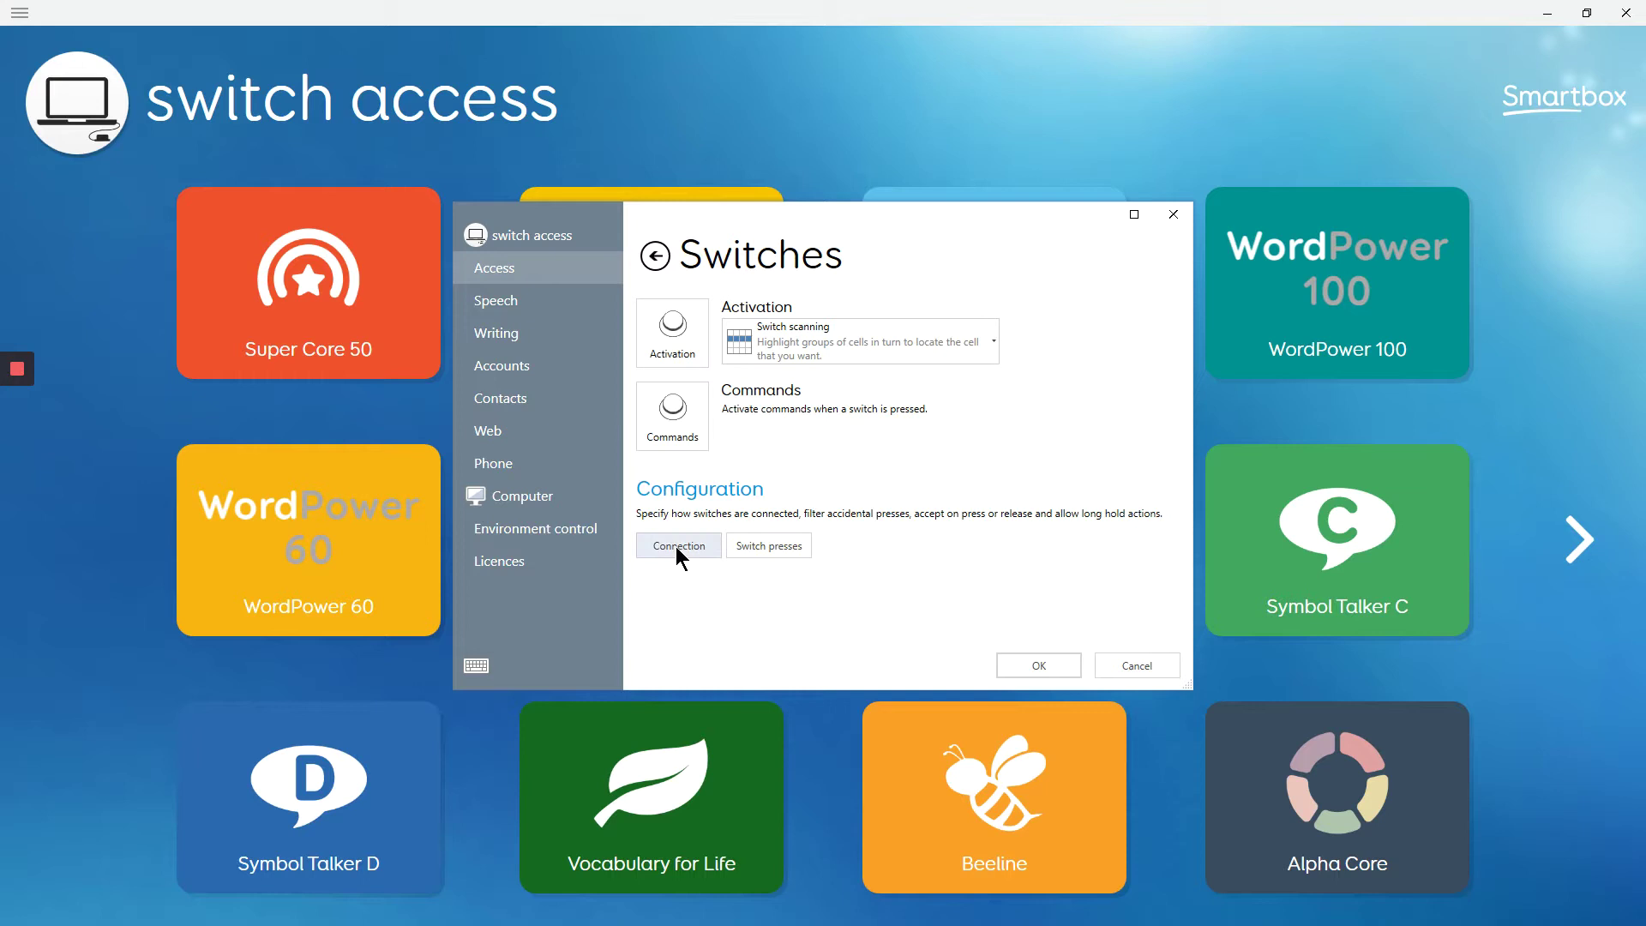
pyautogui.click(675, 547)
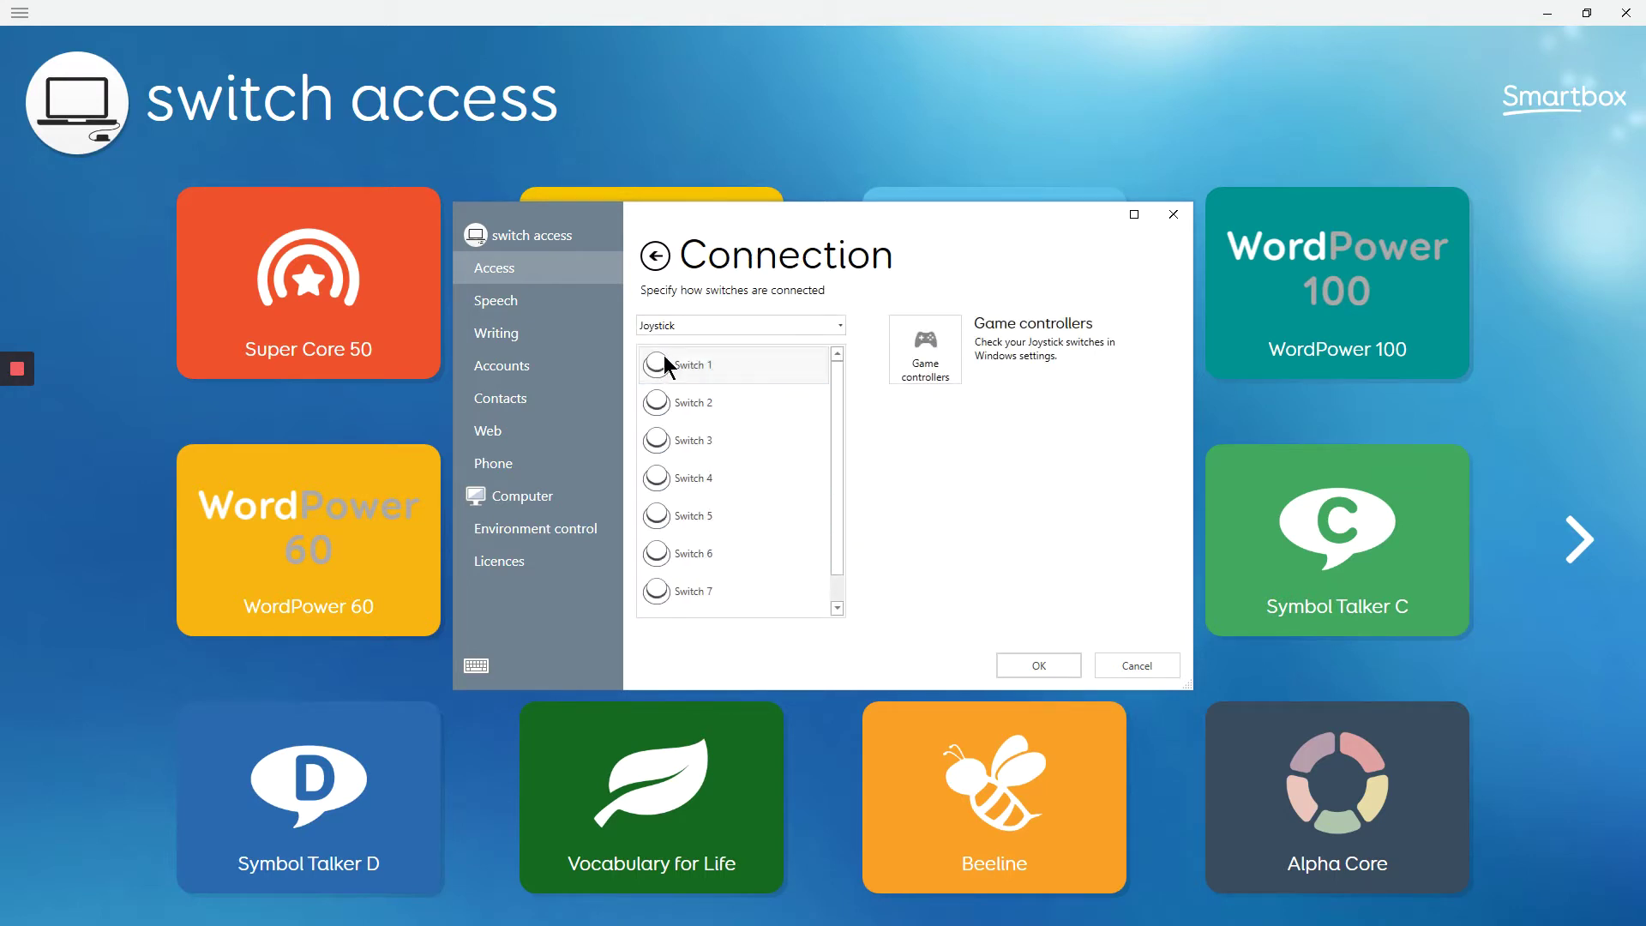
# Examine the available switch connection types with Joystick kept selected, and return to the Switches settings.
pyautogui.click(721, 324)
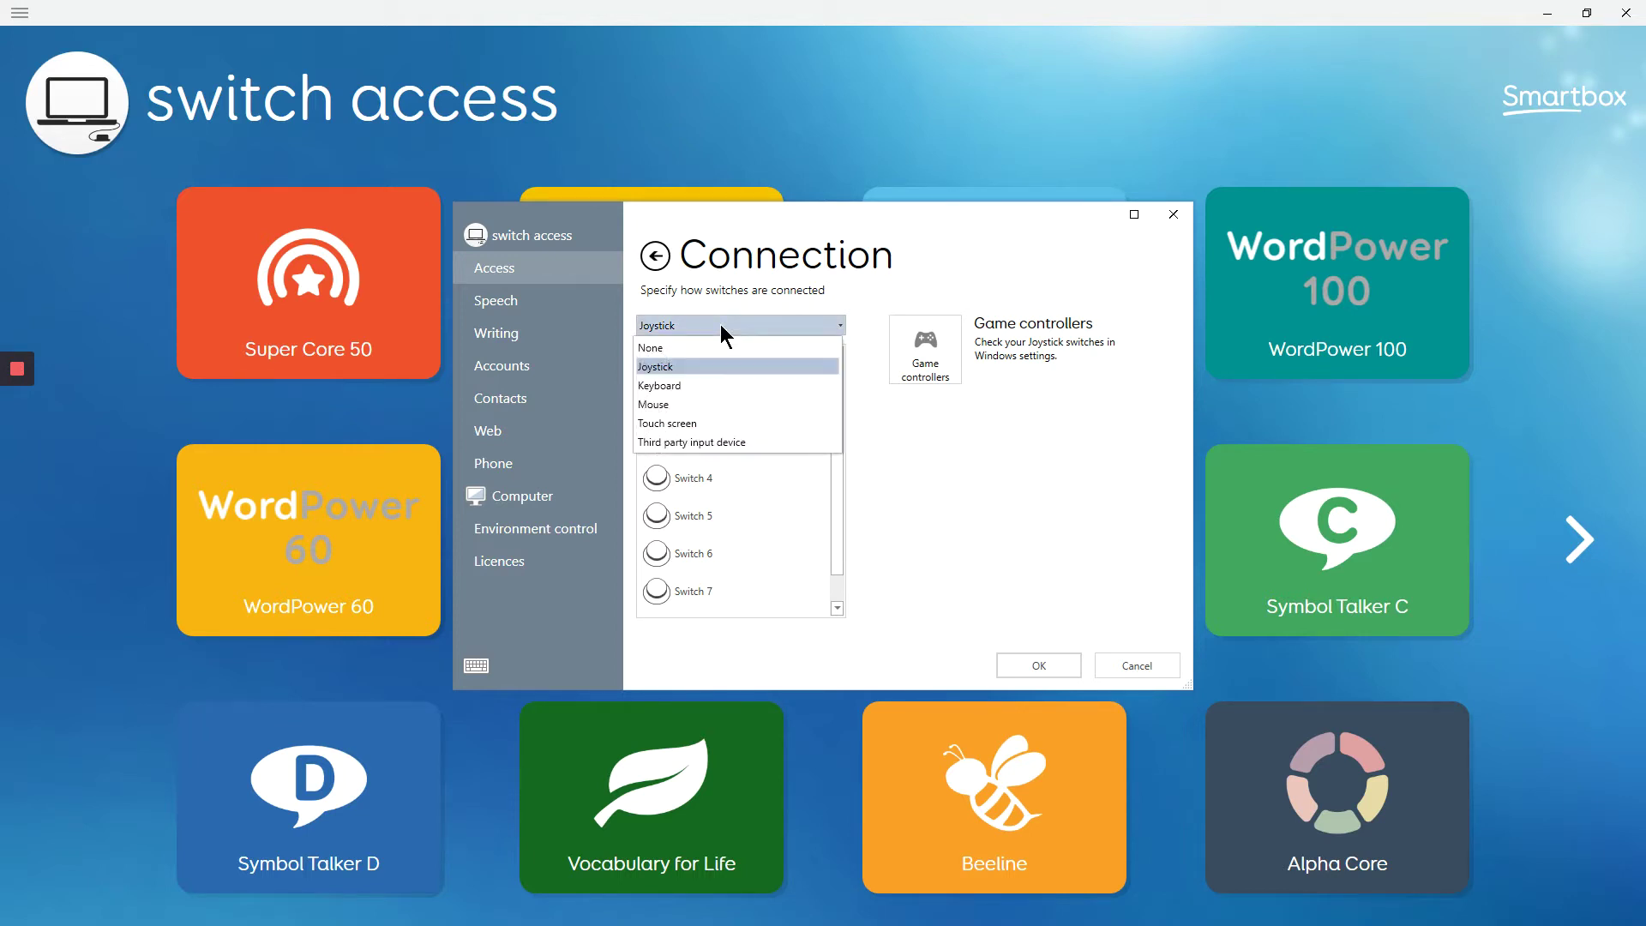
pyautogui.click(720, 324)
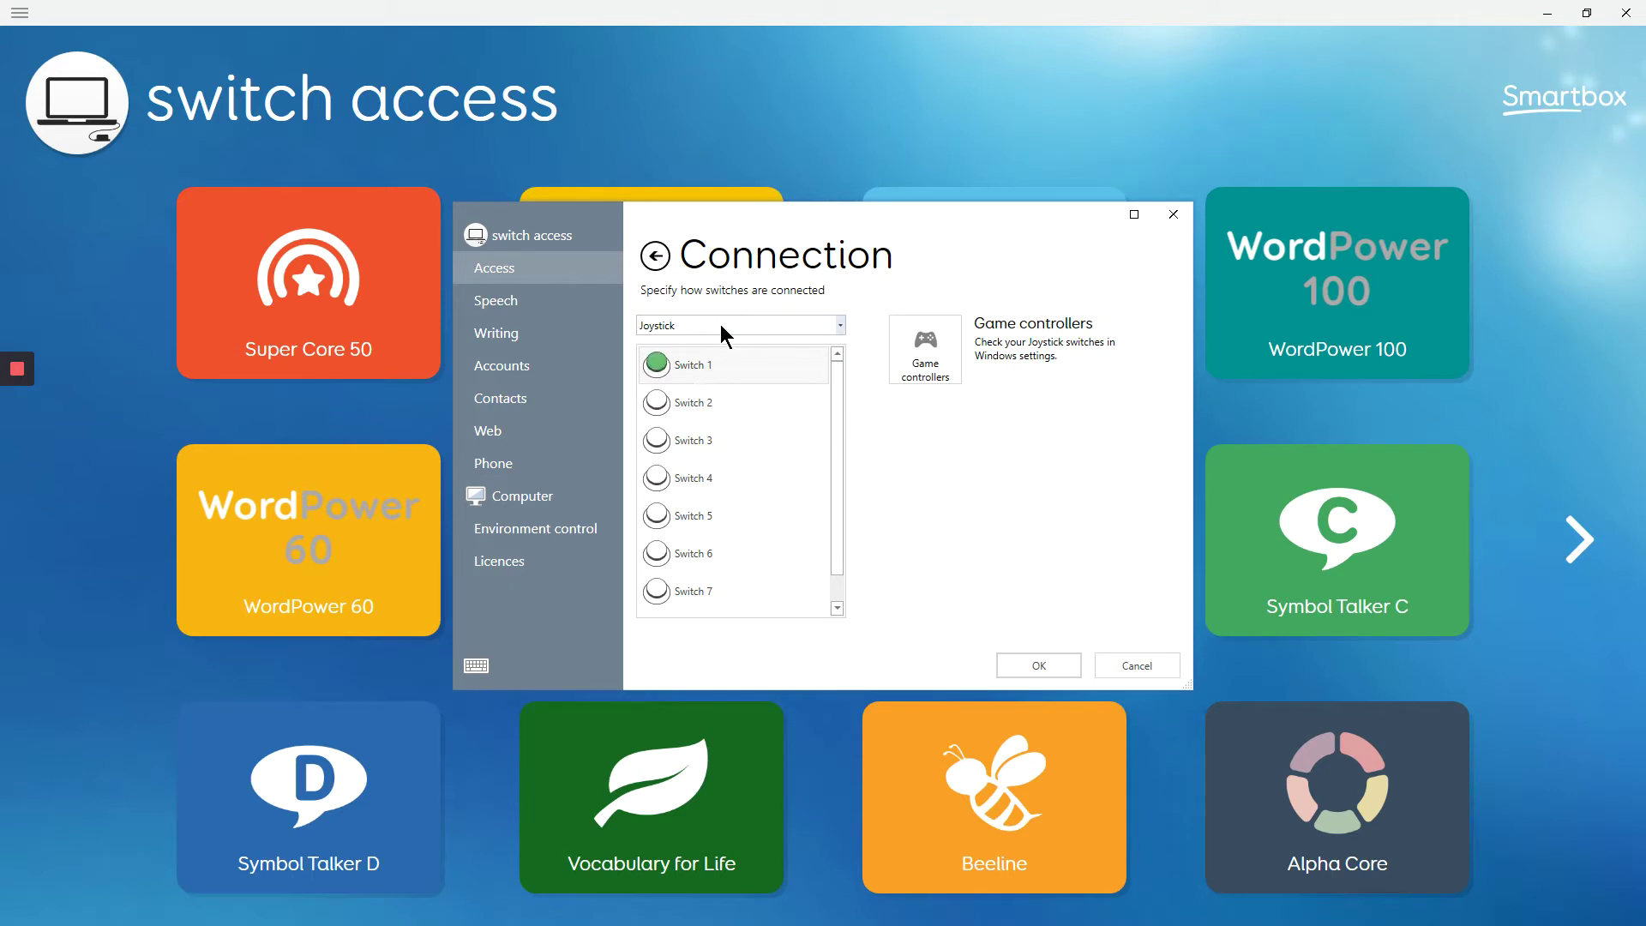
pyautogui.click(719, 326)
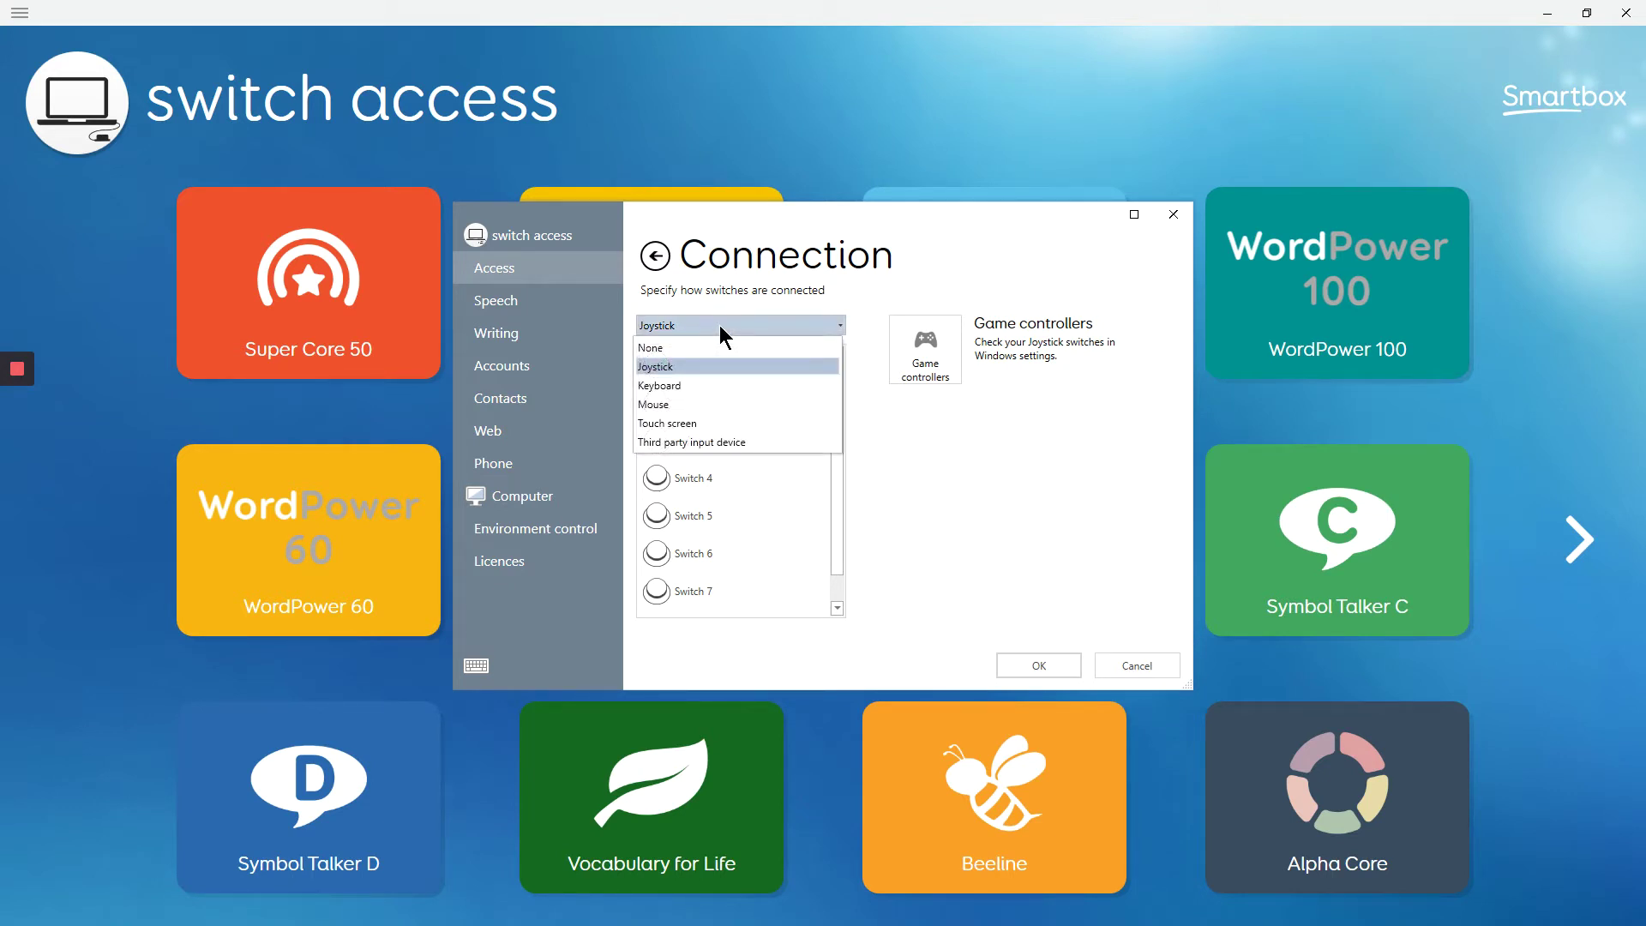
pyautogui.click(718, 326)
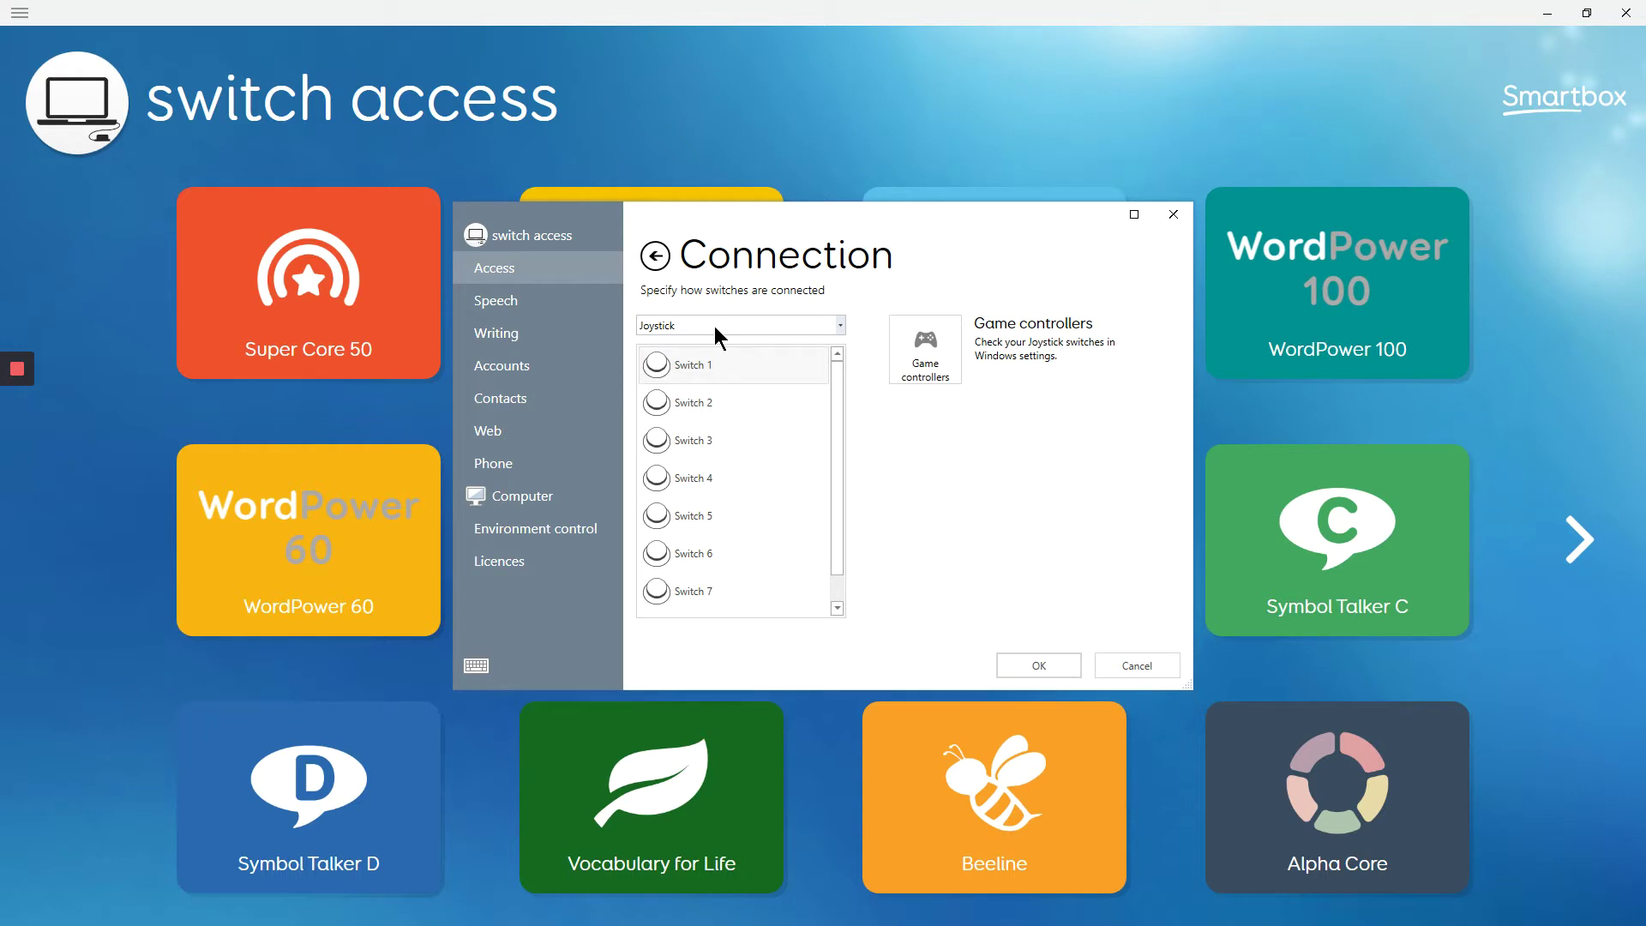
pyautogui.click(715, 329)
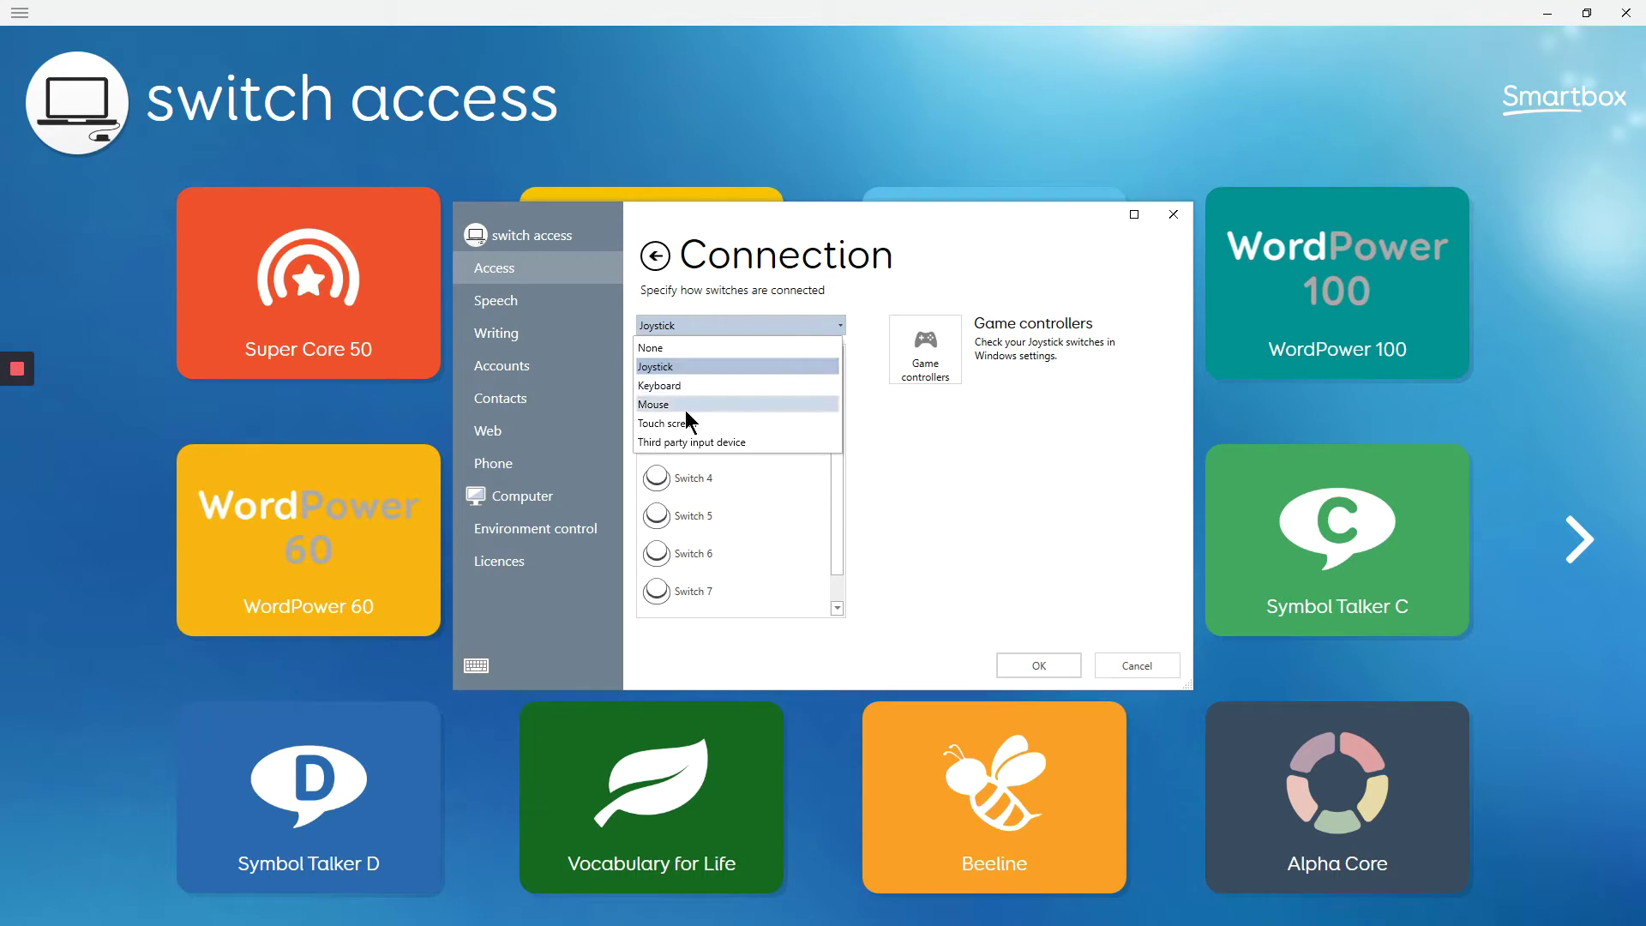
pyautogui.click(670, 324)
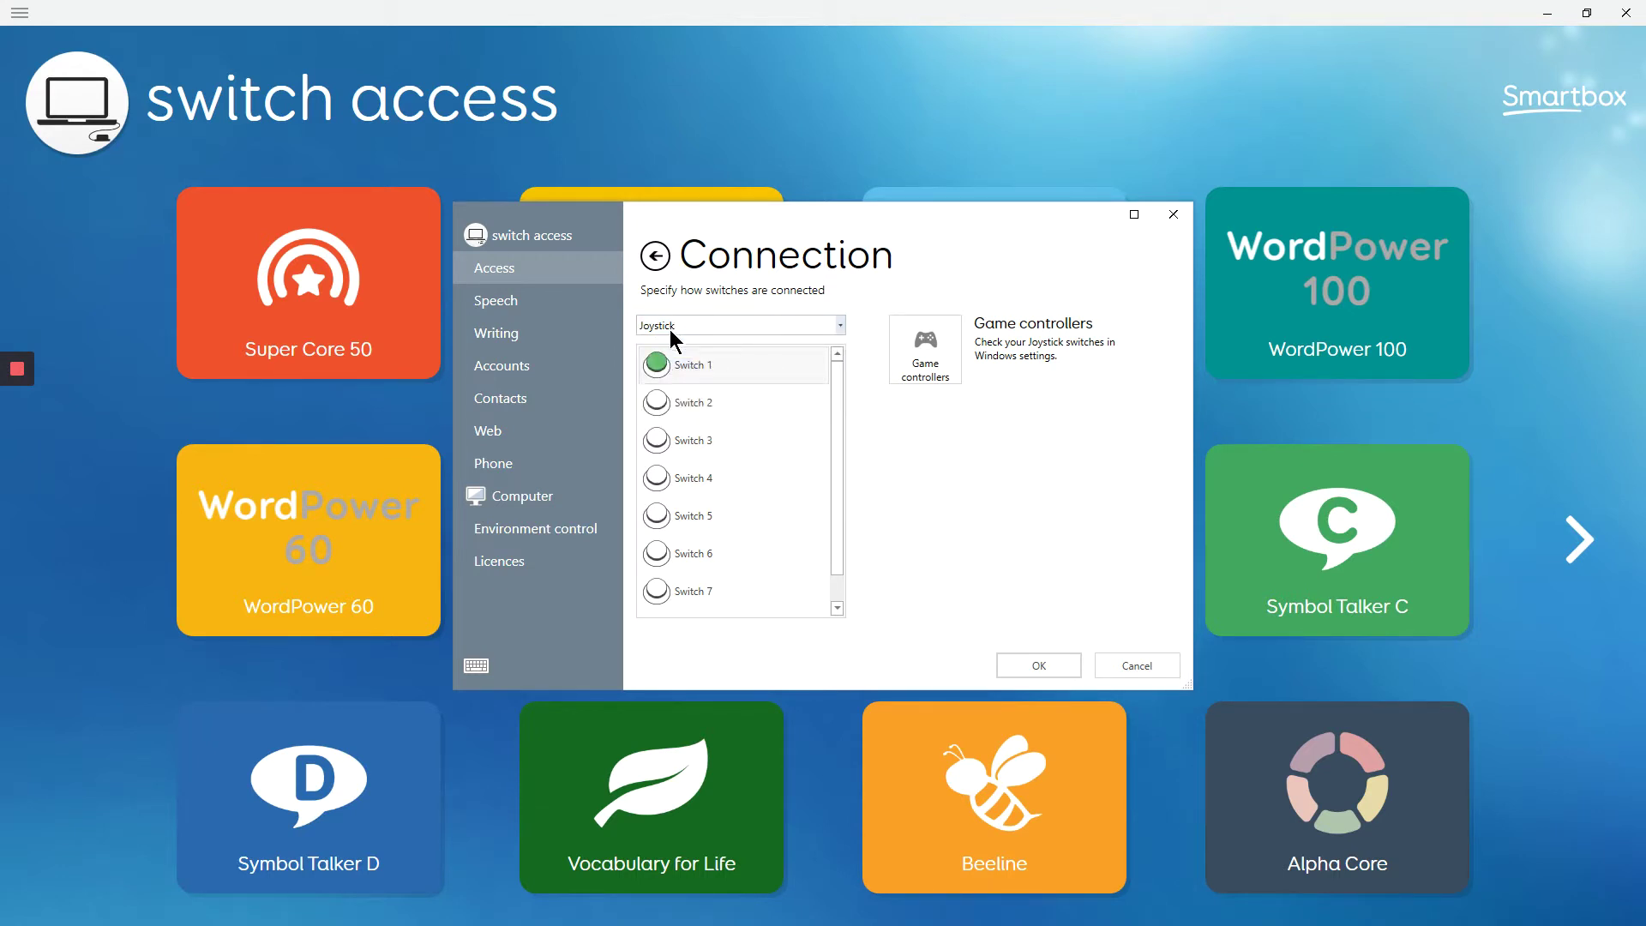
pyautogui.click(652, 255)
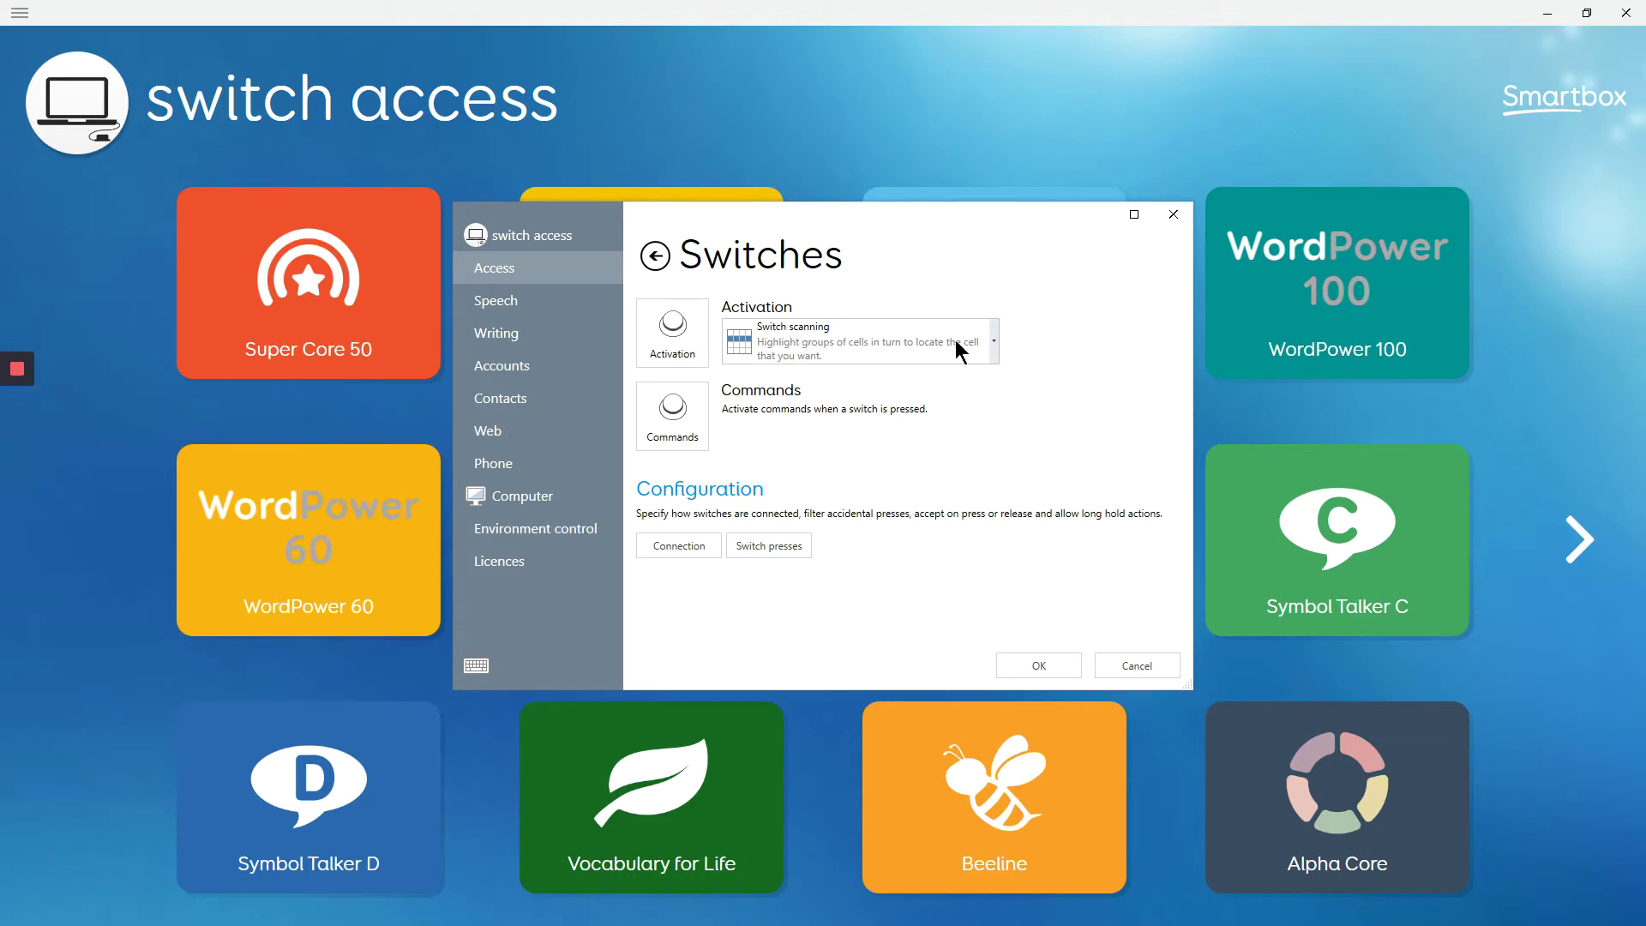
# Keep Switch scanning as the activation method and set its scan to advance every 1 second.
pyautogui.click(797, 345)
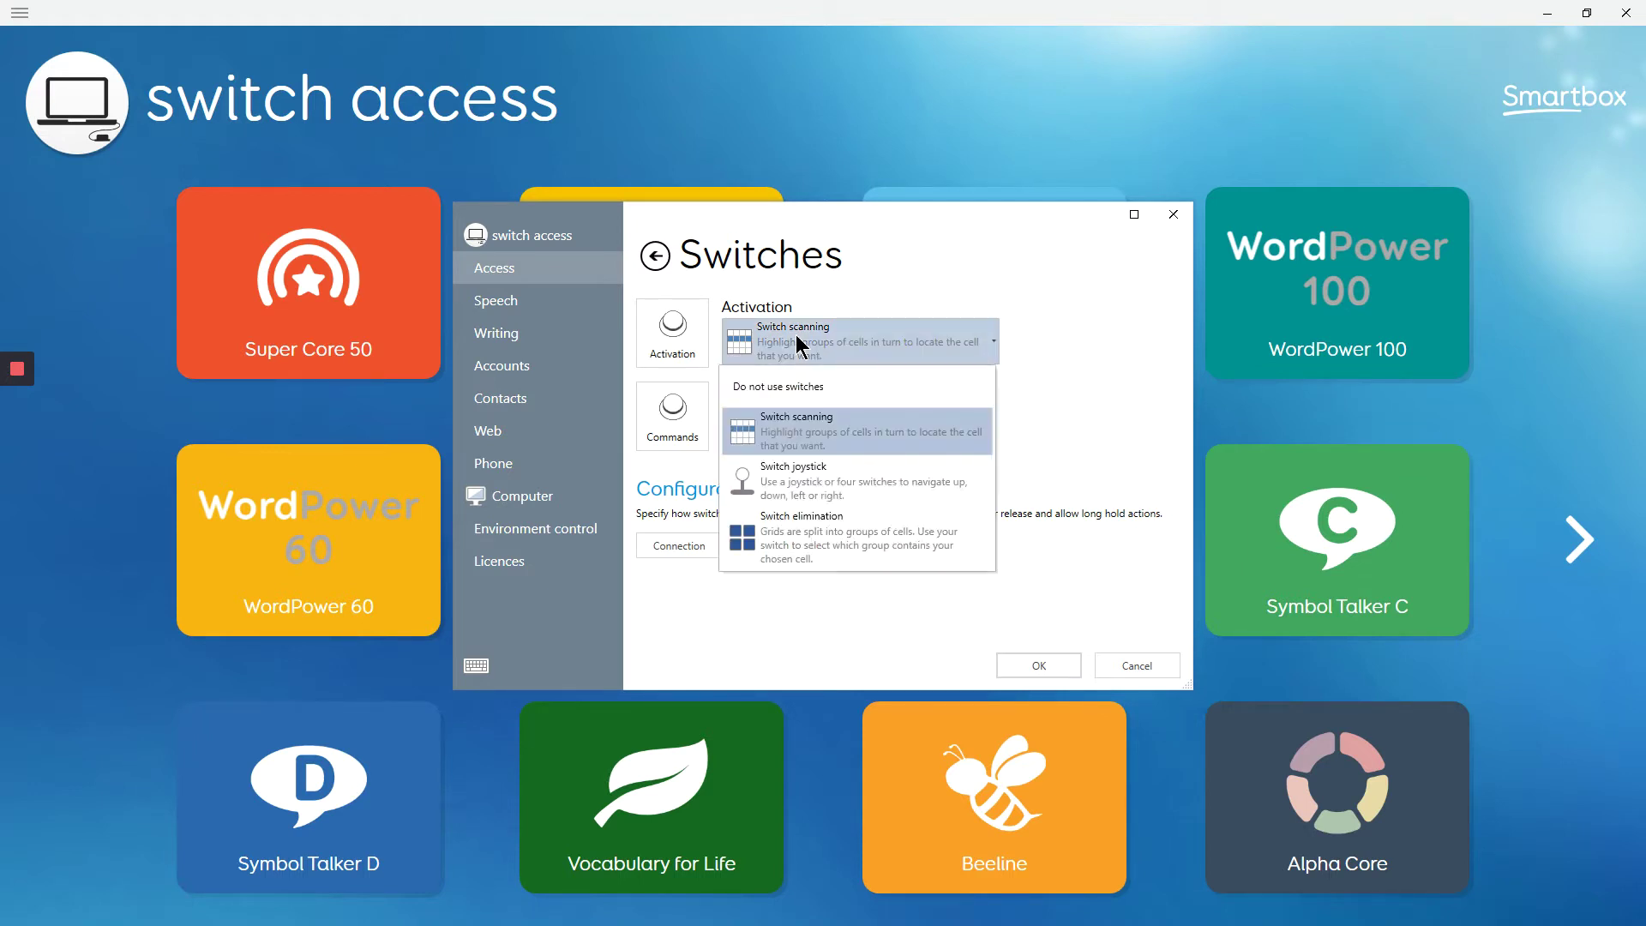
pyautogui.click(796, 344)
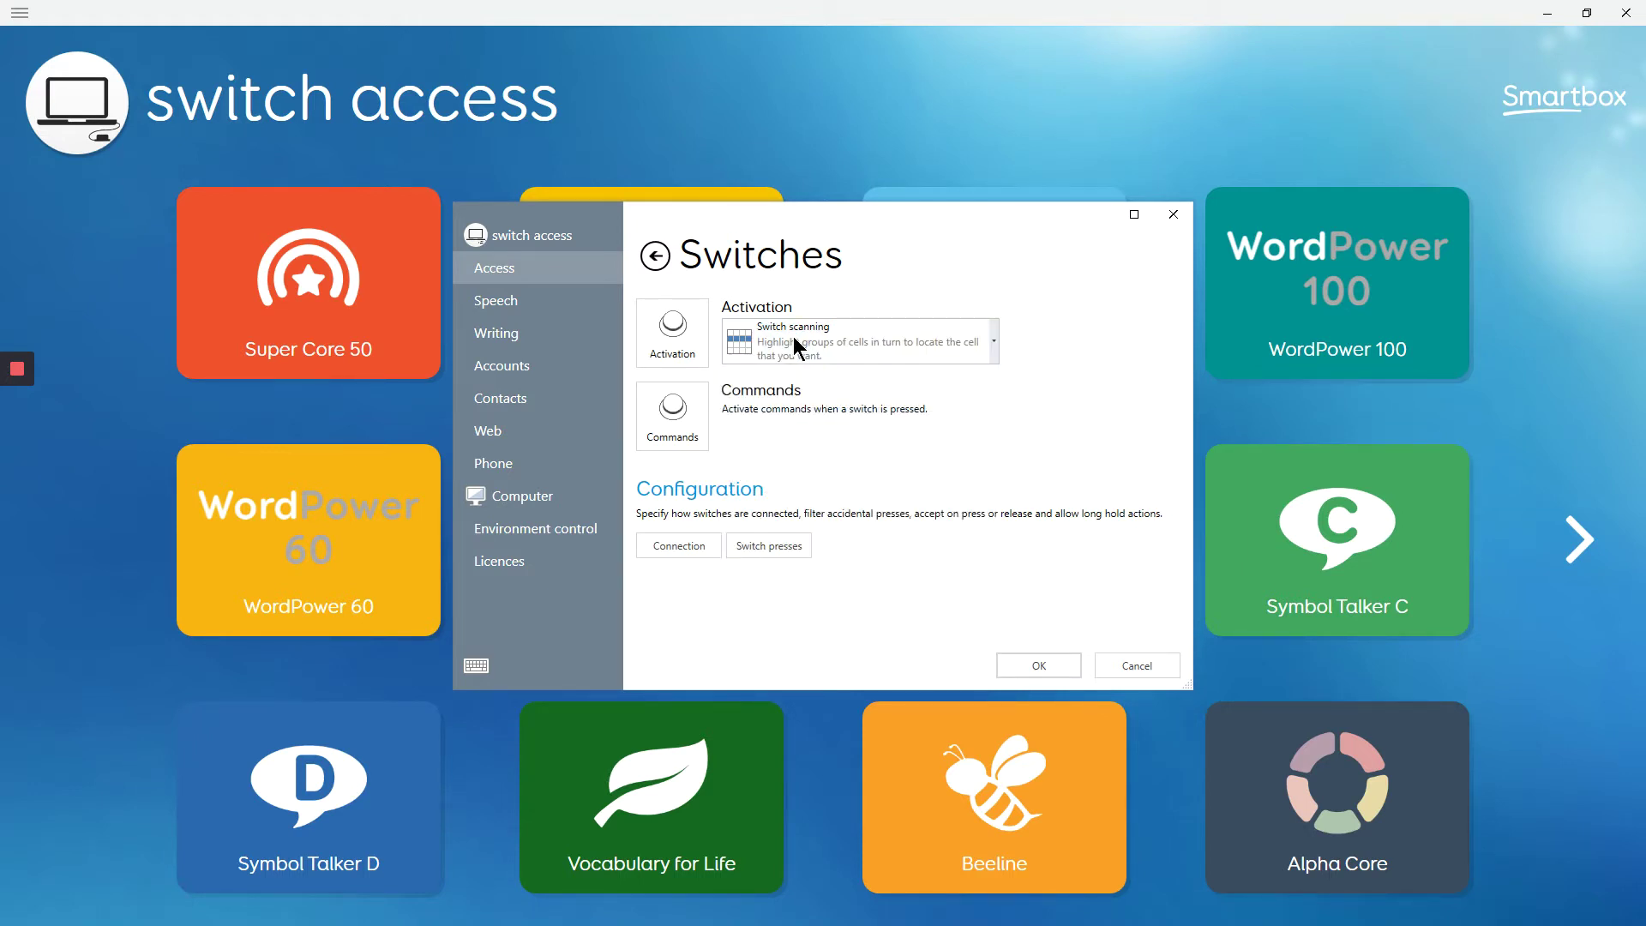
pyautogui.click(672, 331)
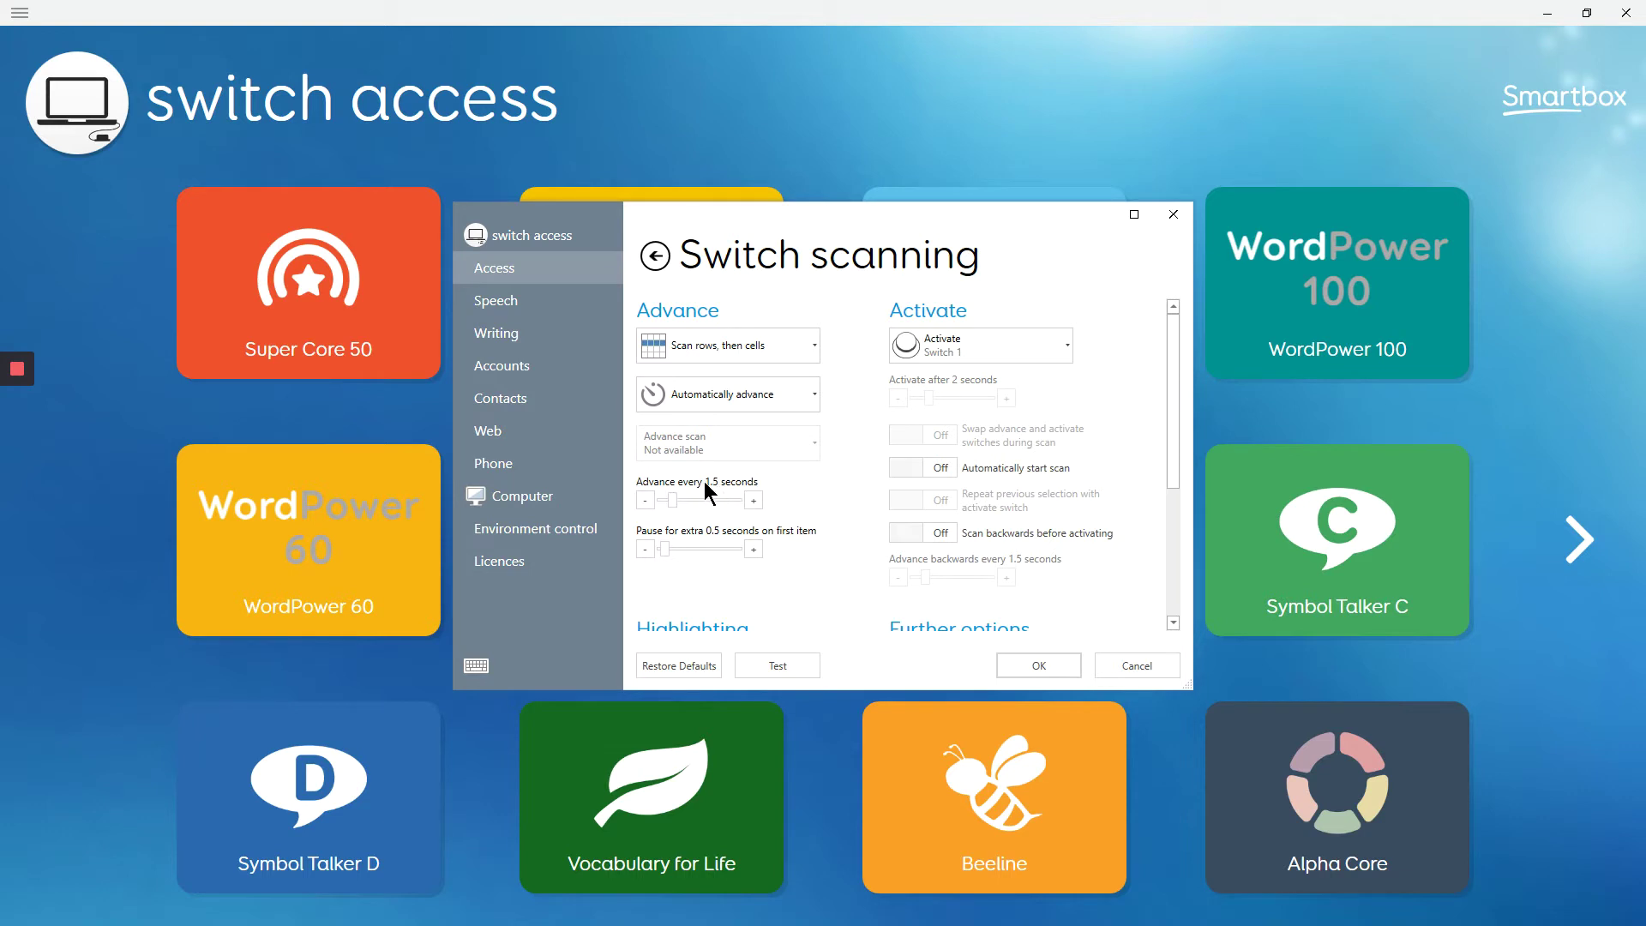
pyautogui.click(645, 500)
pyautogui.click(645, 500)
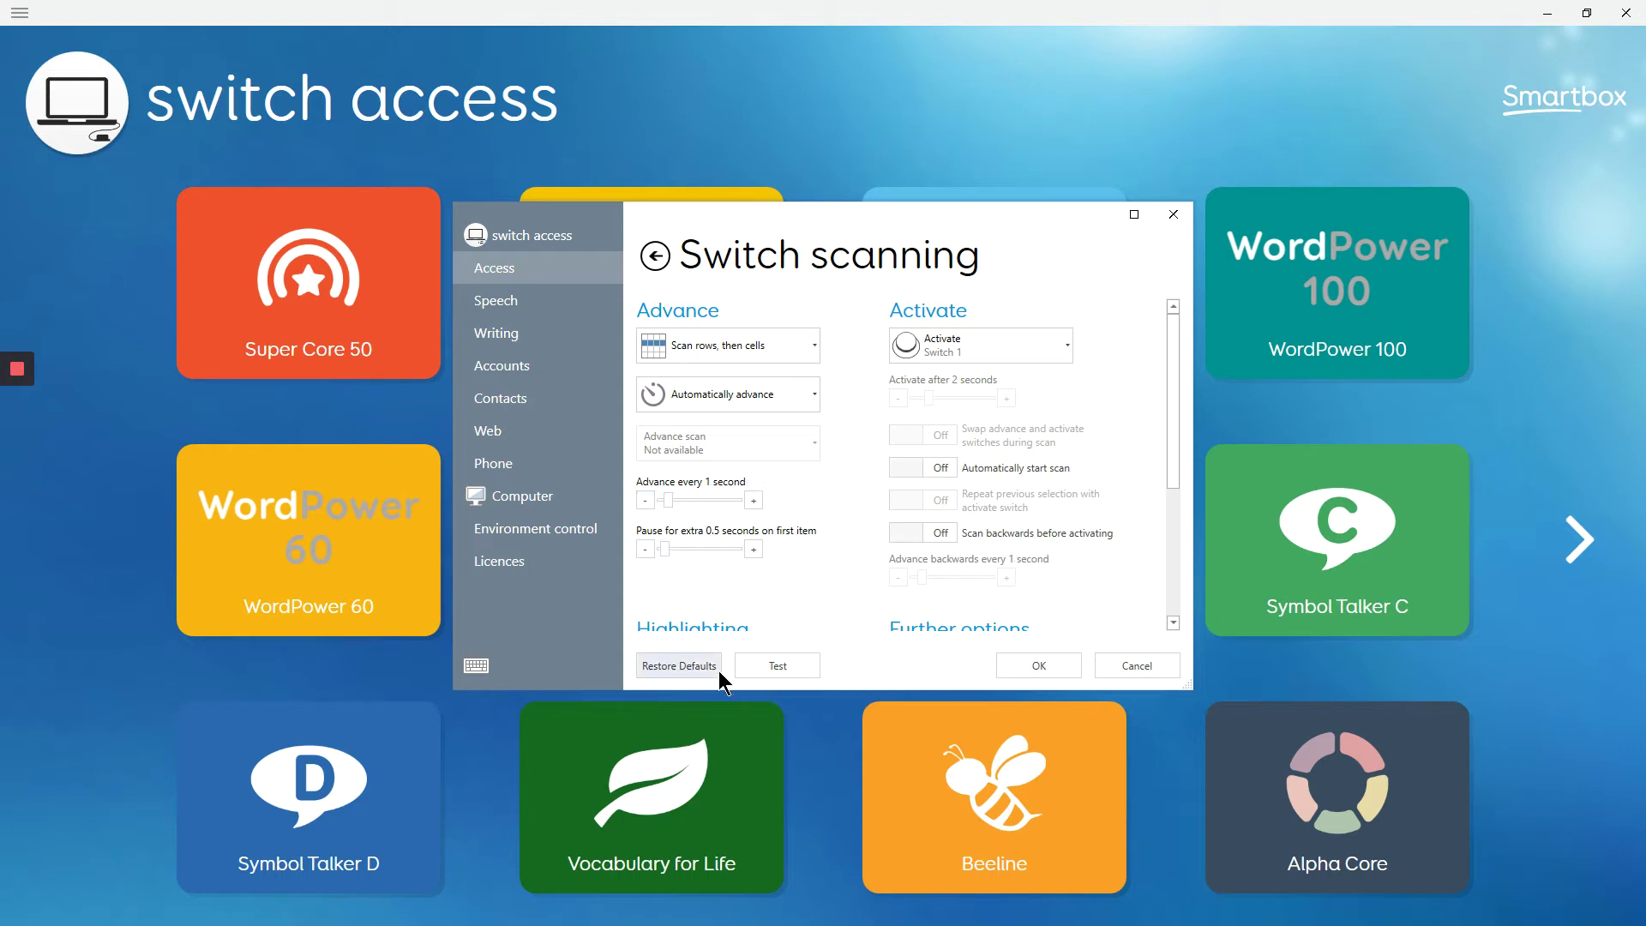
# Test the automatic row-then-cell scan on the test grid by selecting the fifth cell of the second row.
pyautogui.click(770, 666)
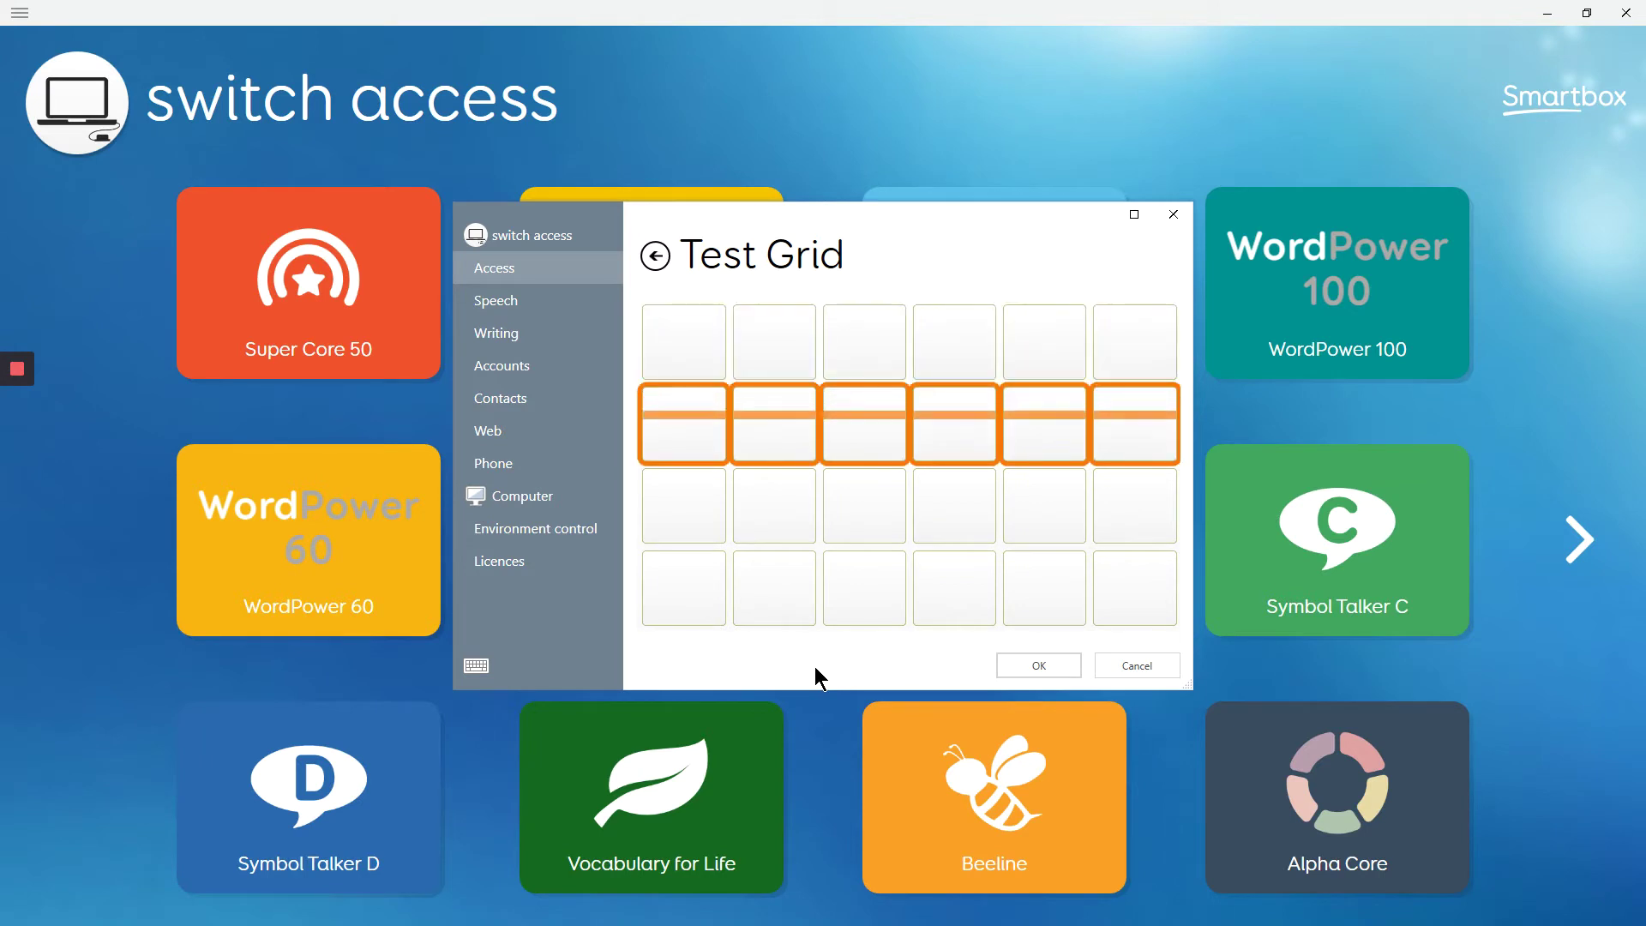
pyautogui.press('space')
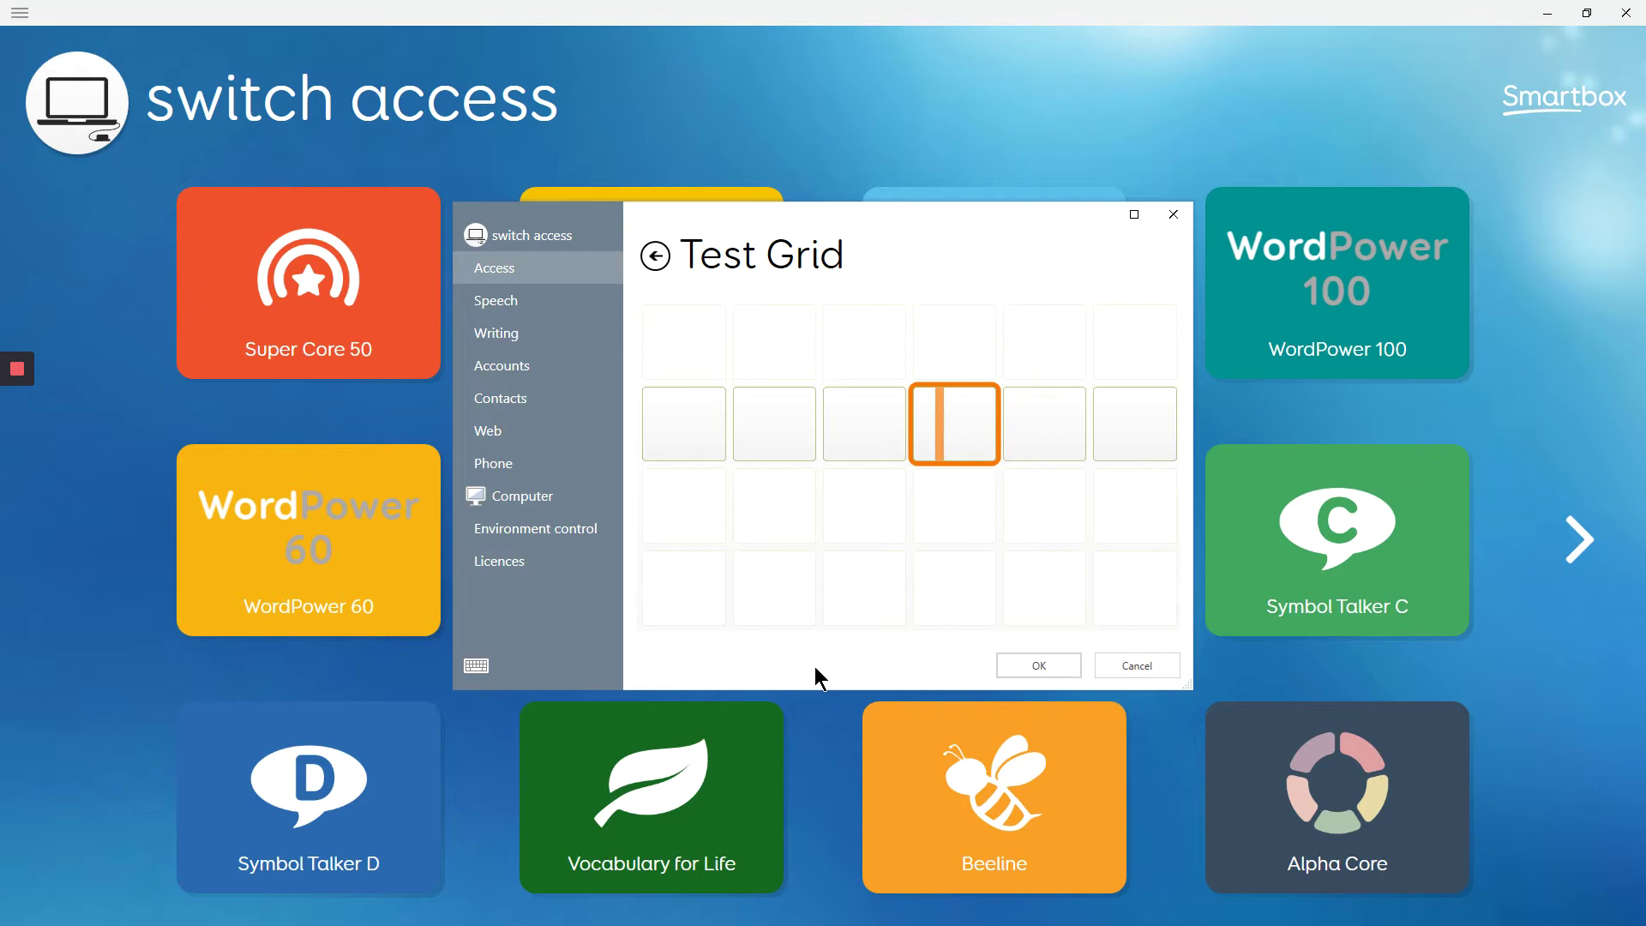
pyautogui.press('space')
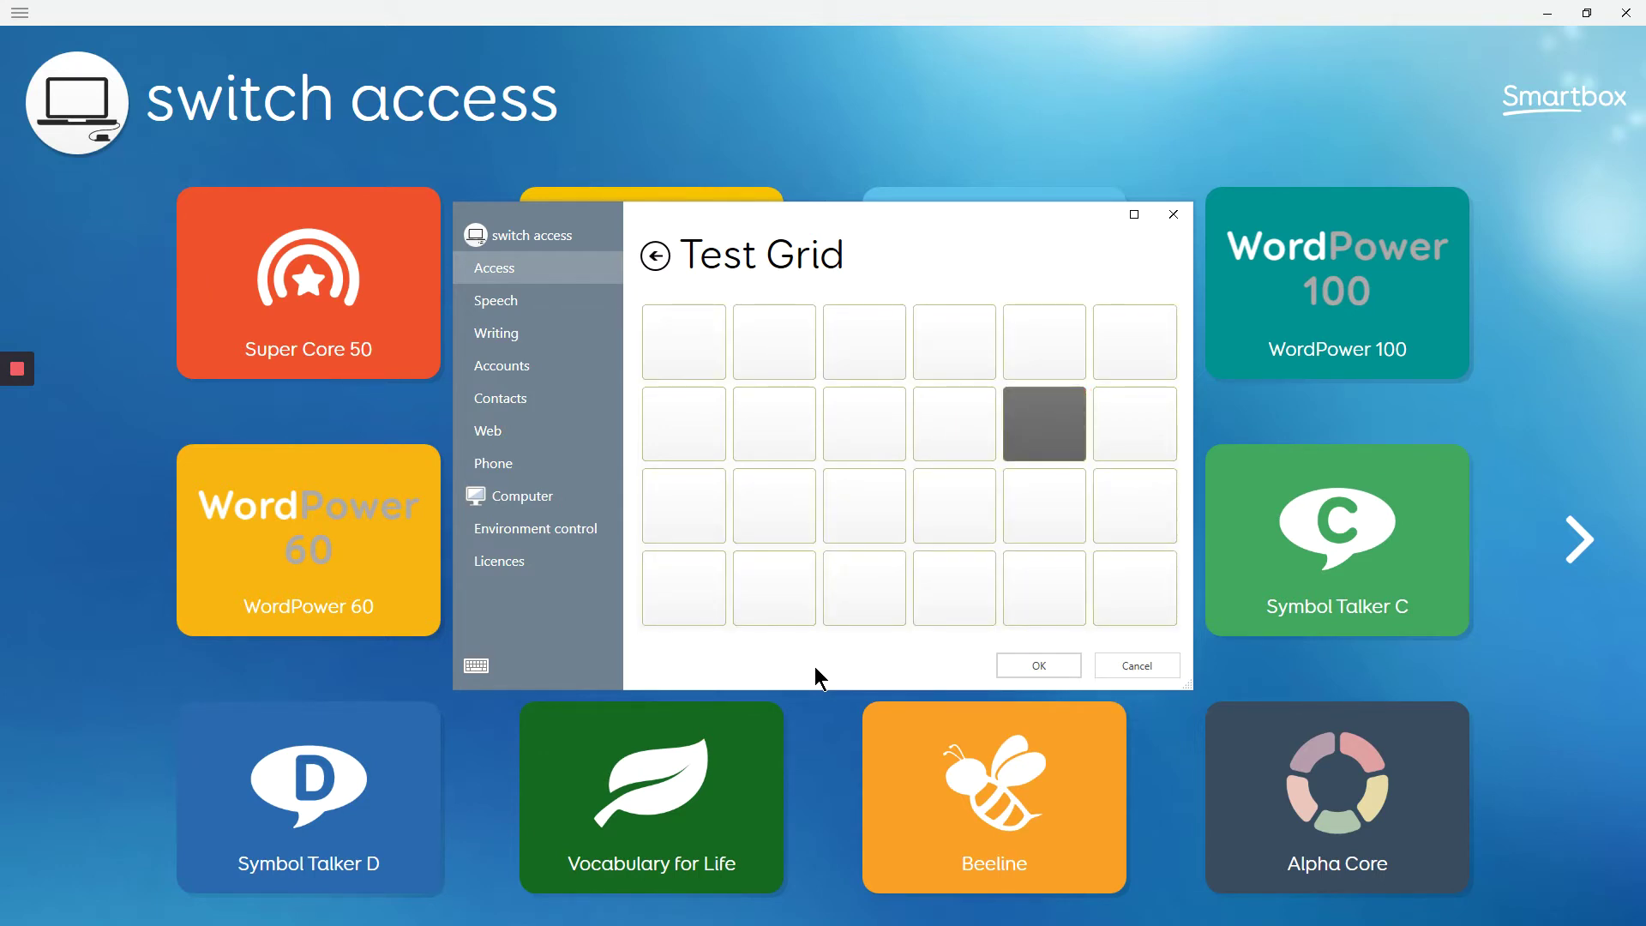
pyautogui.click(656, 254)
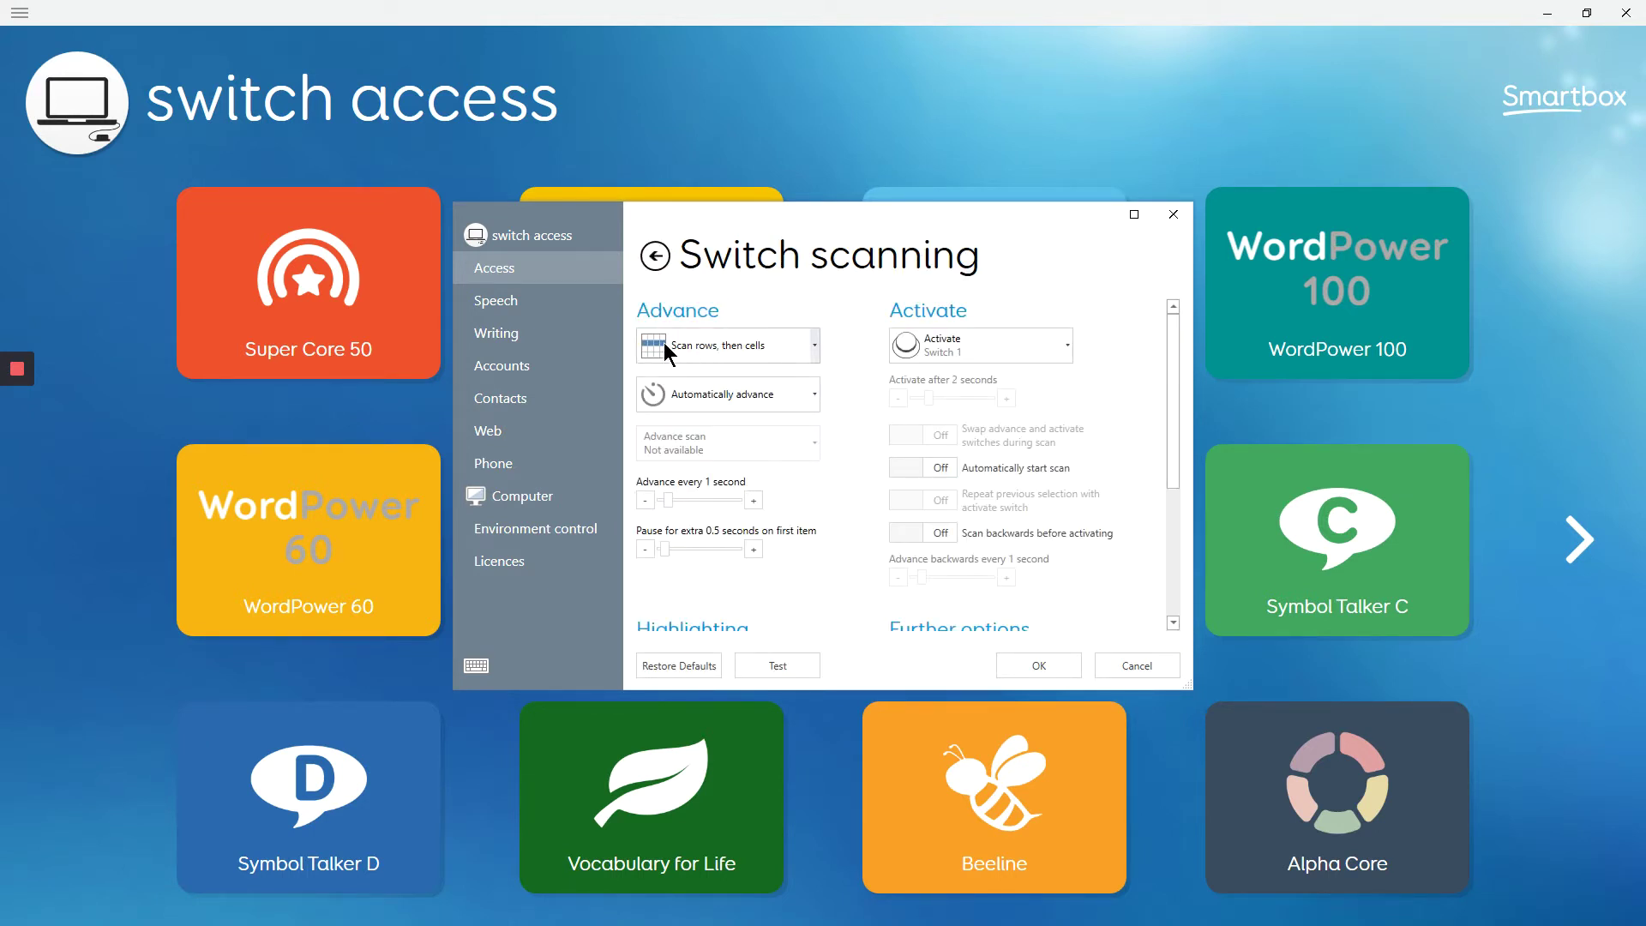
# Keep the "Scan rows, then cells" pattern and set the scan to Hold to advance using Switch 1.
pyautogui.click(780, 347)
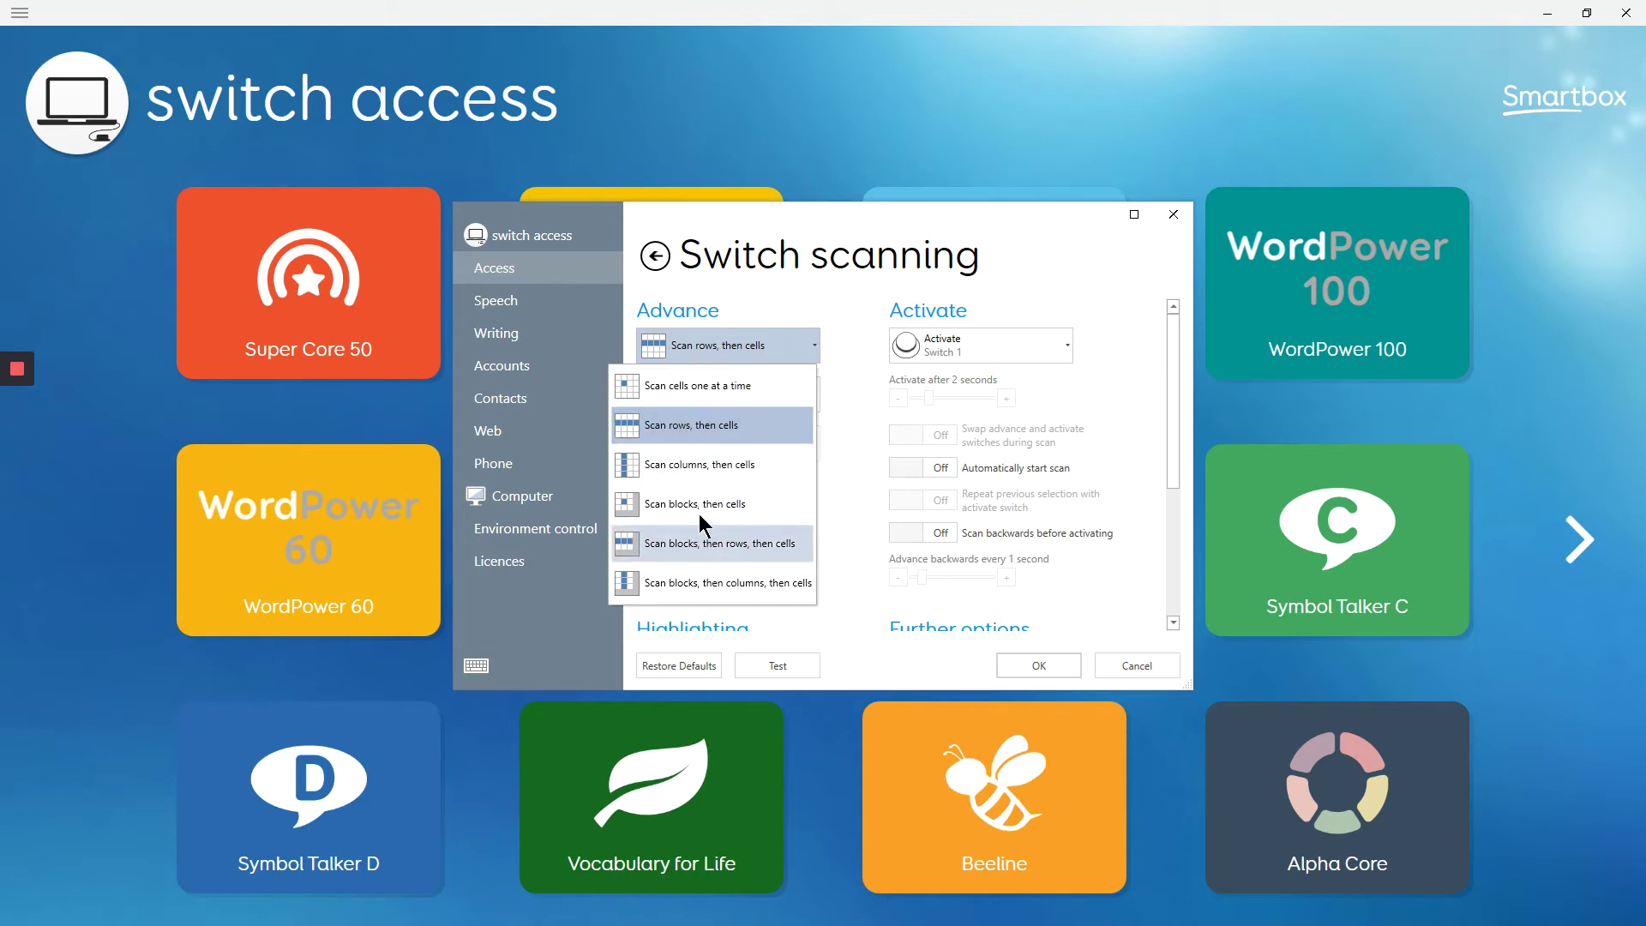
pyautogui.click(686, 432)
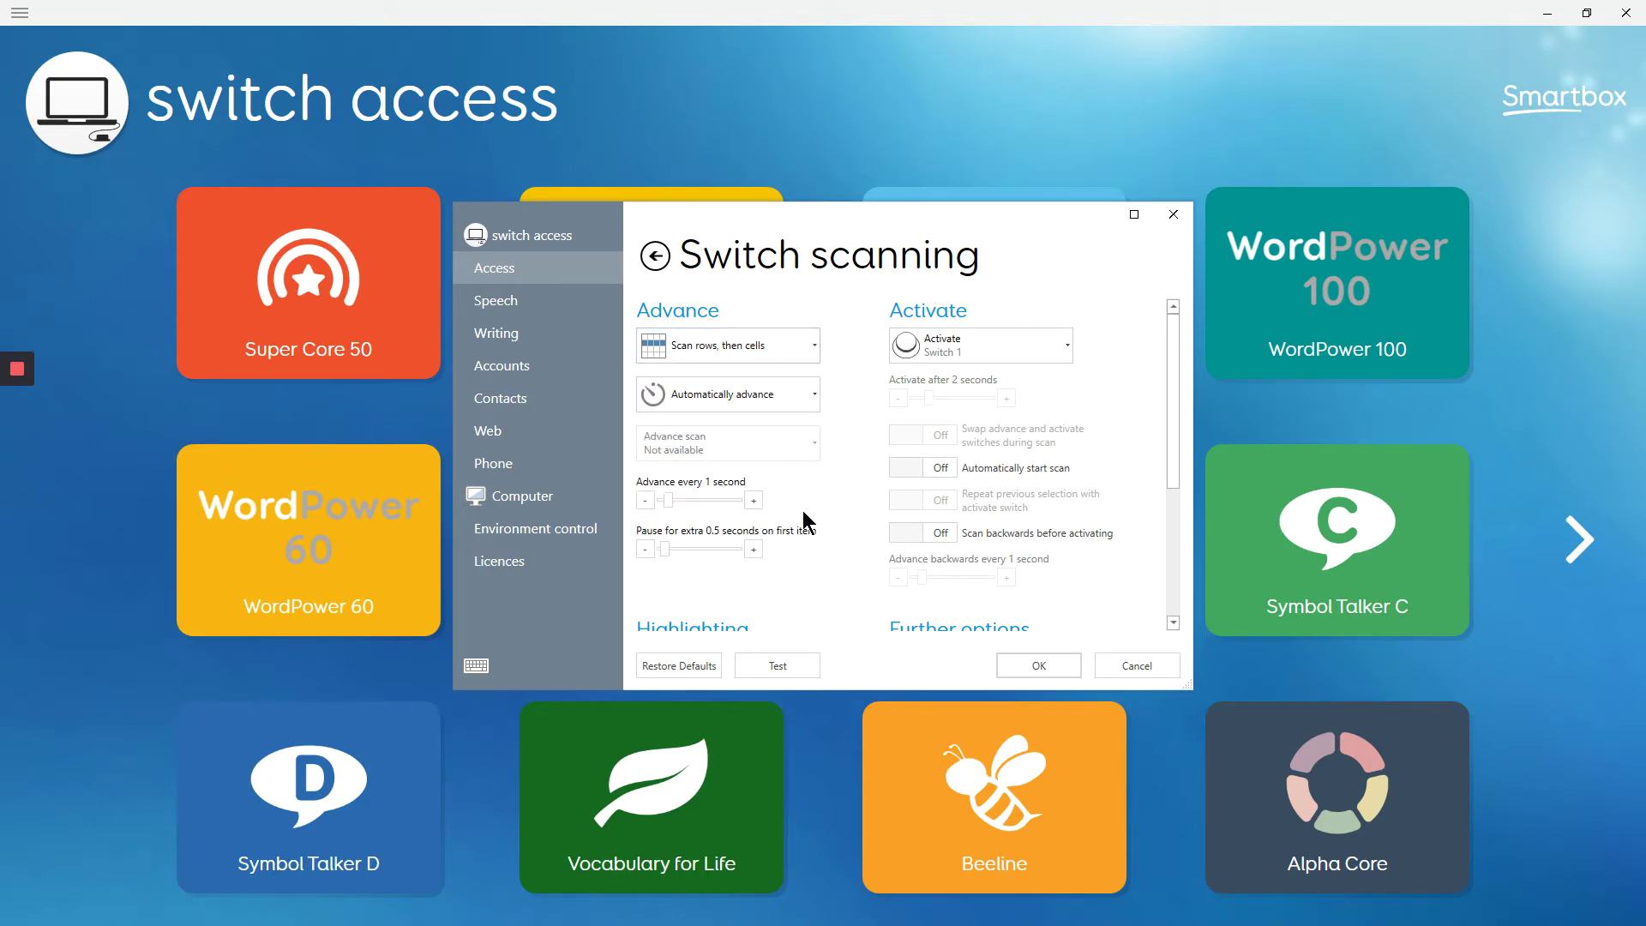
pyautogui.click(734, 394)
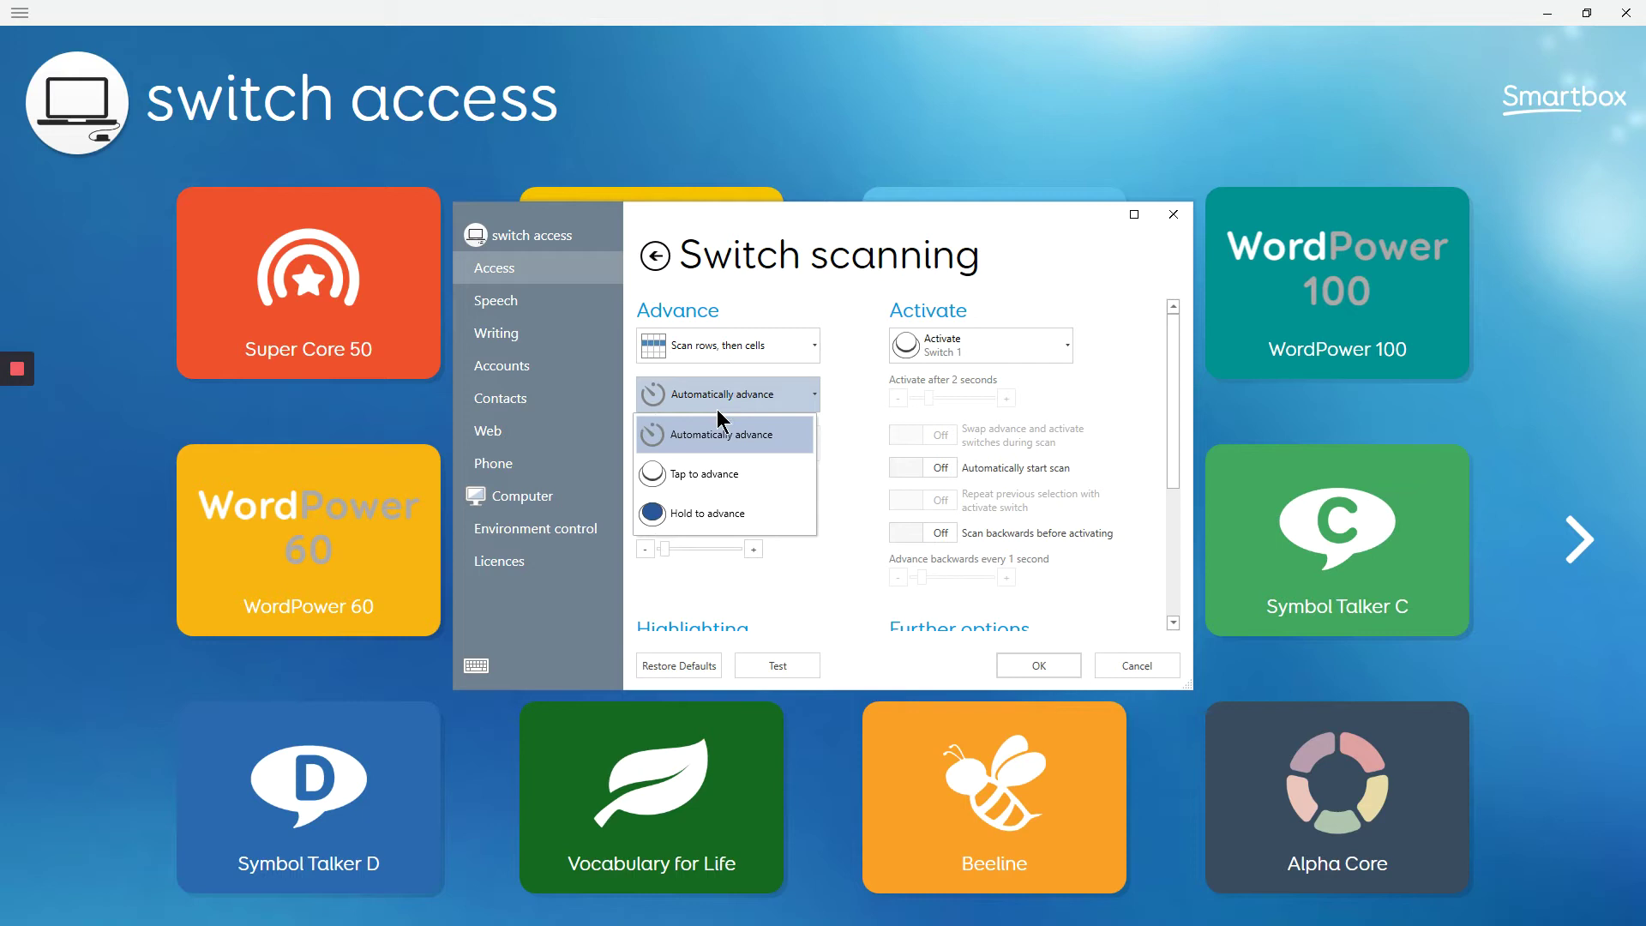
pyautogui.click(722, 513)
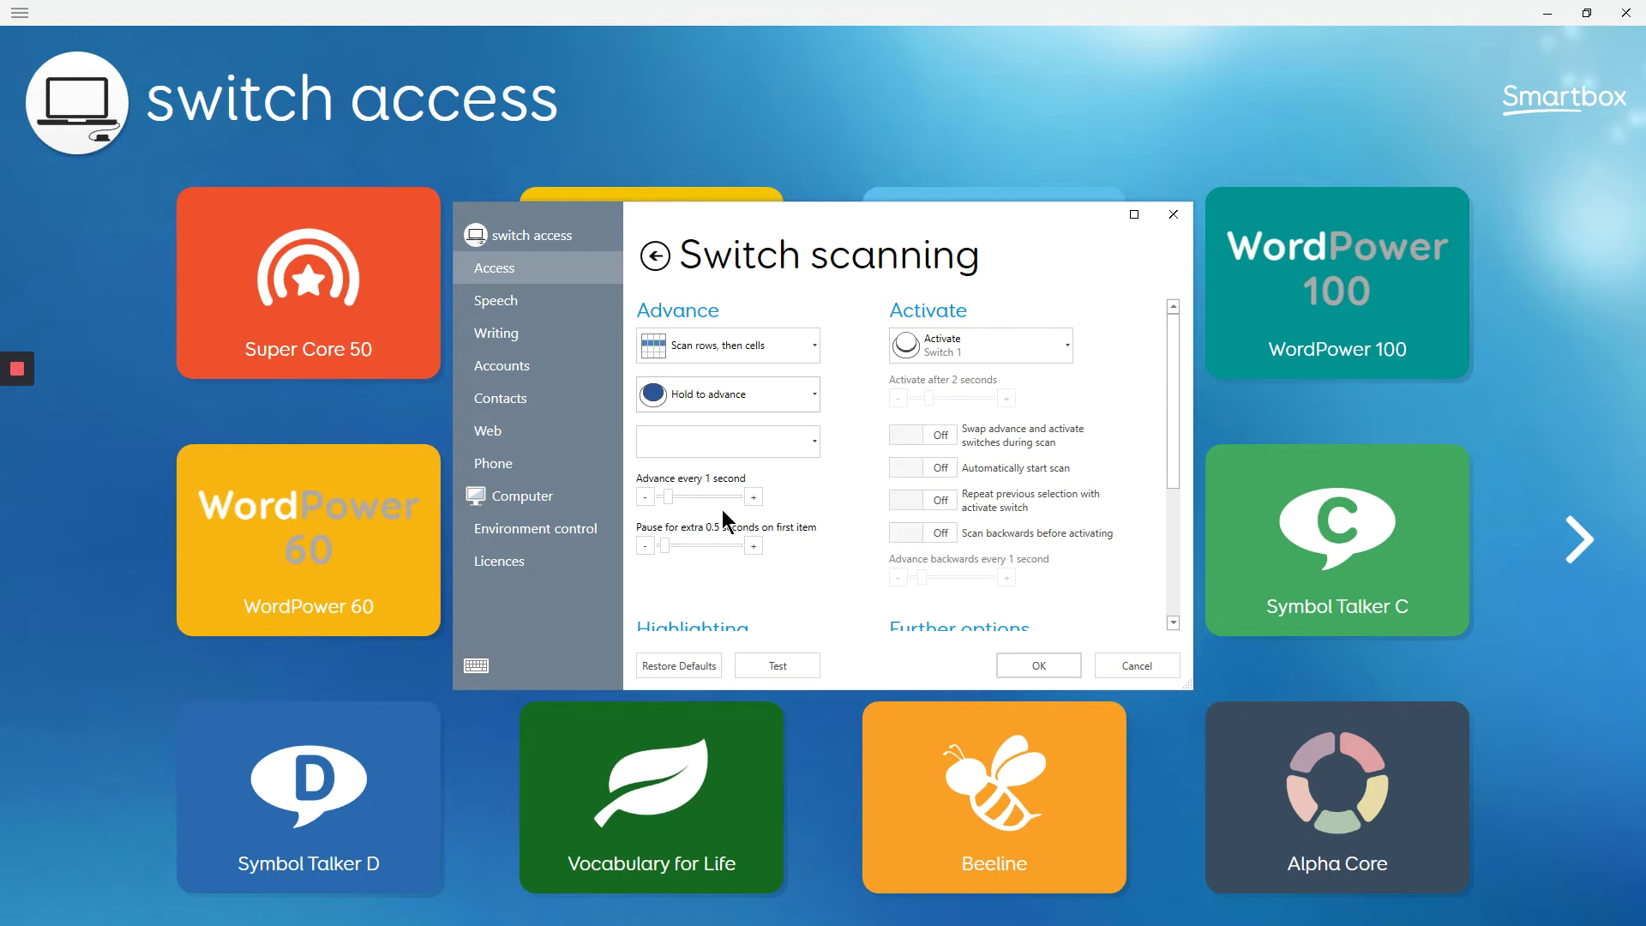
pyautogui.click(693, 437)
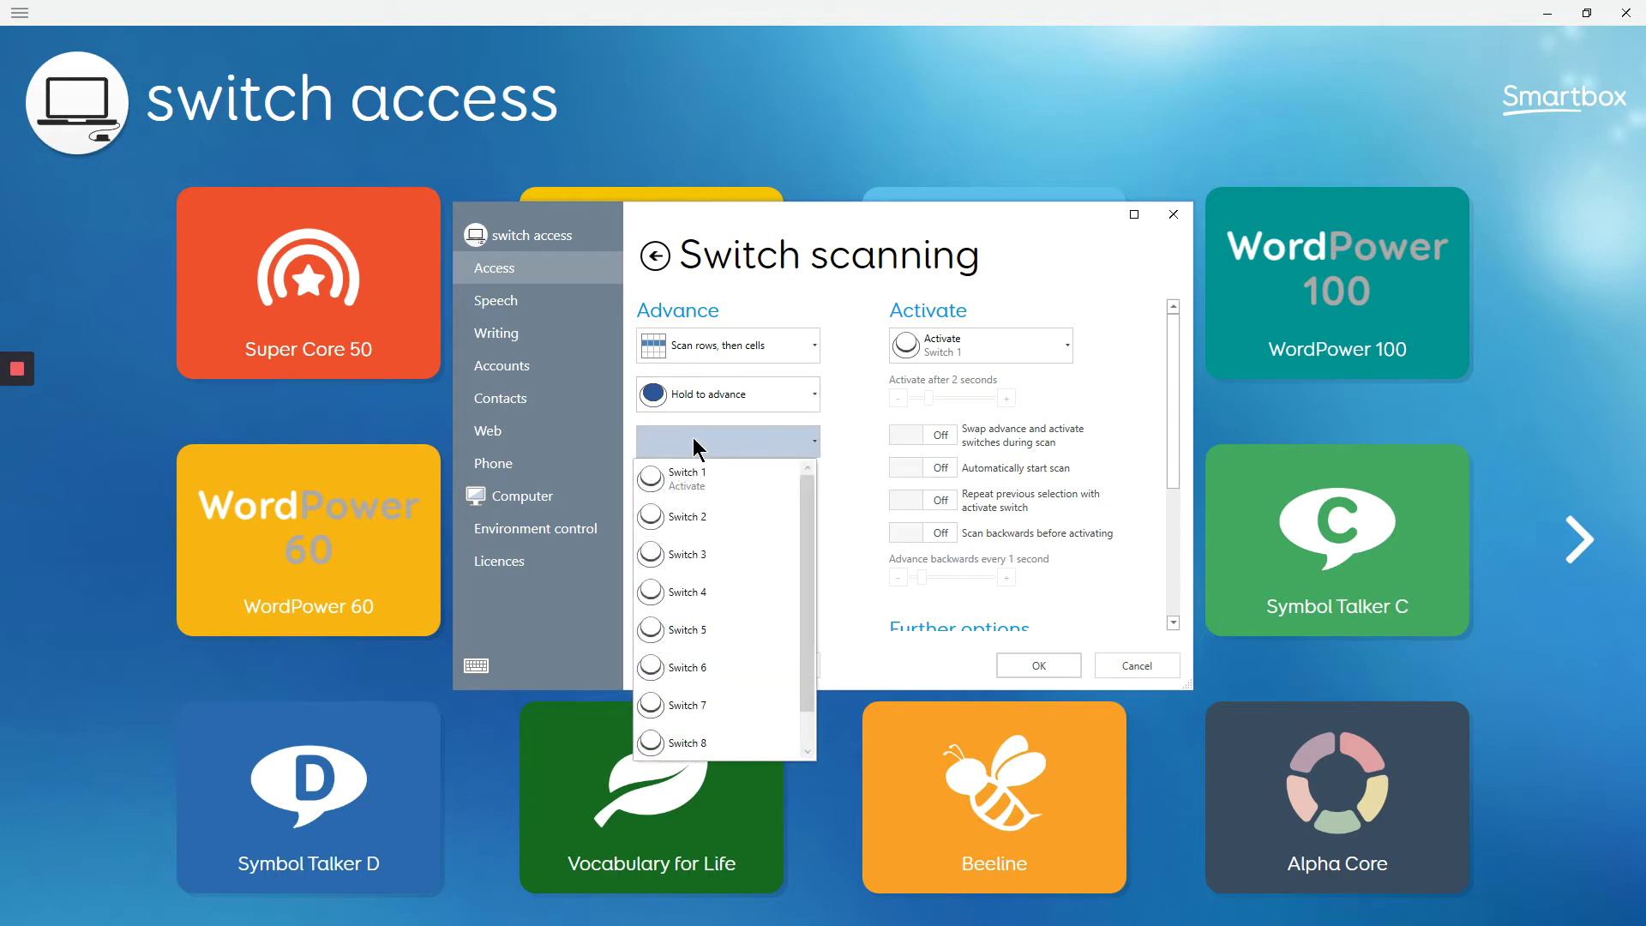
pyautogui.click(694, 480)
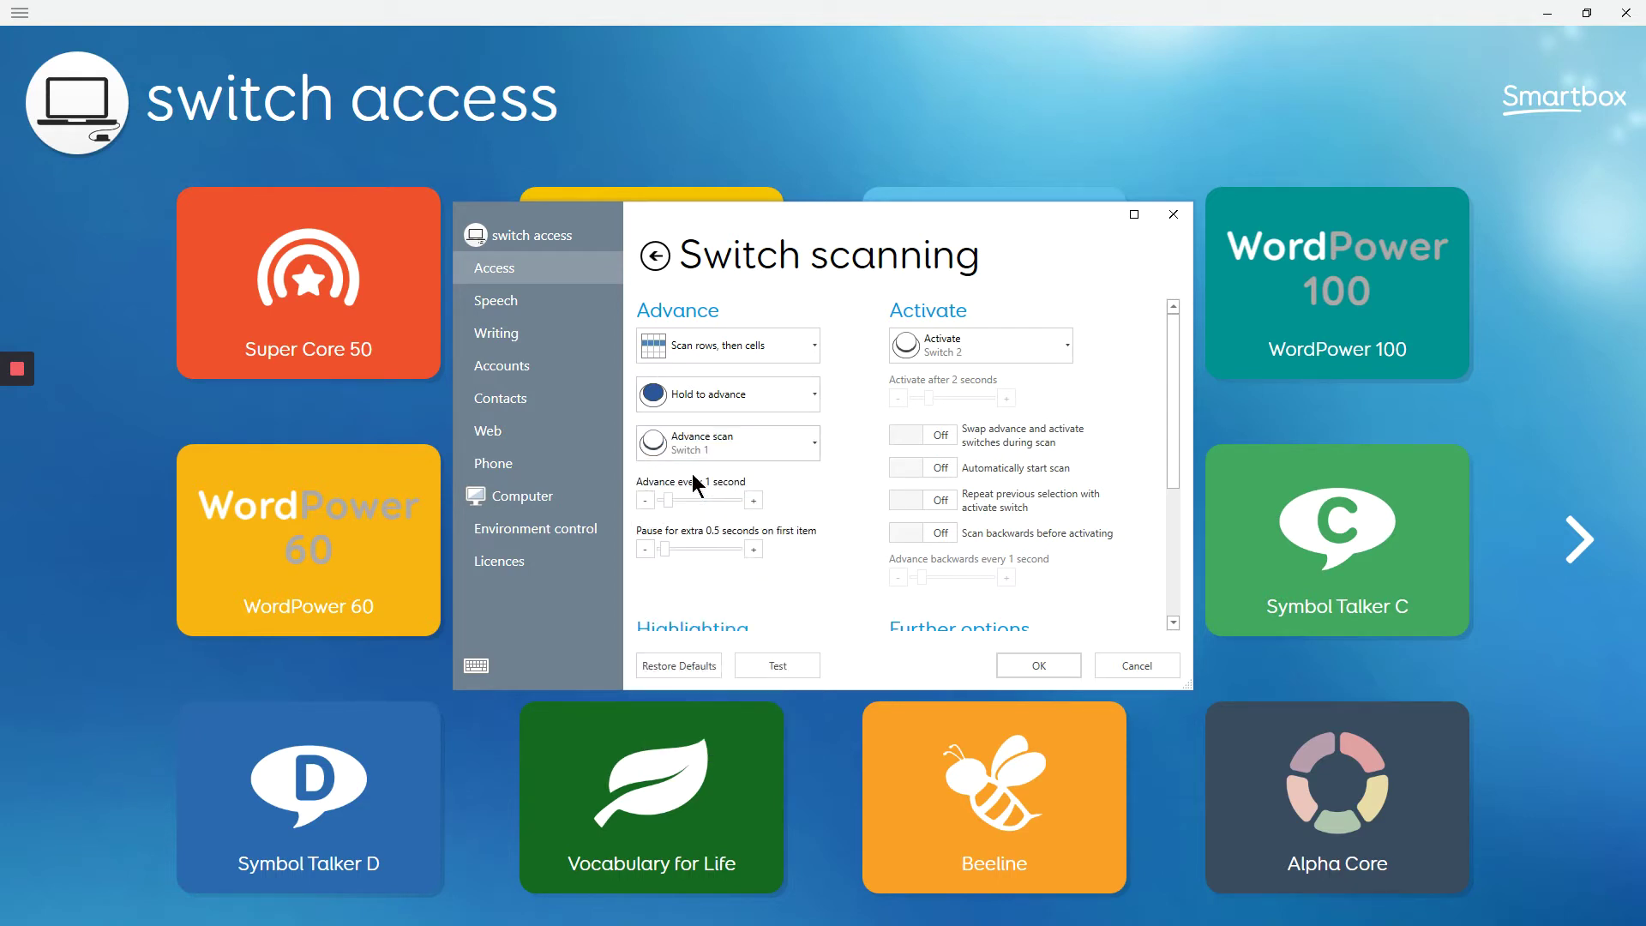
# Set the activation method for switch scanning to Dwell.
pyautogui.click(936, 337)
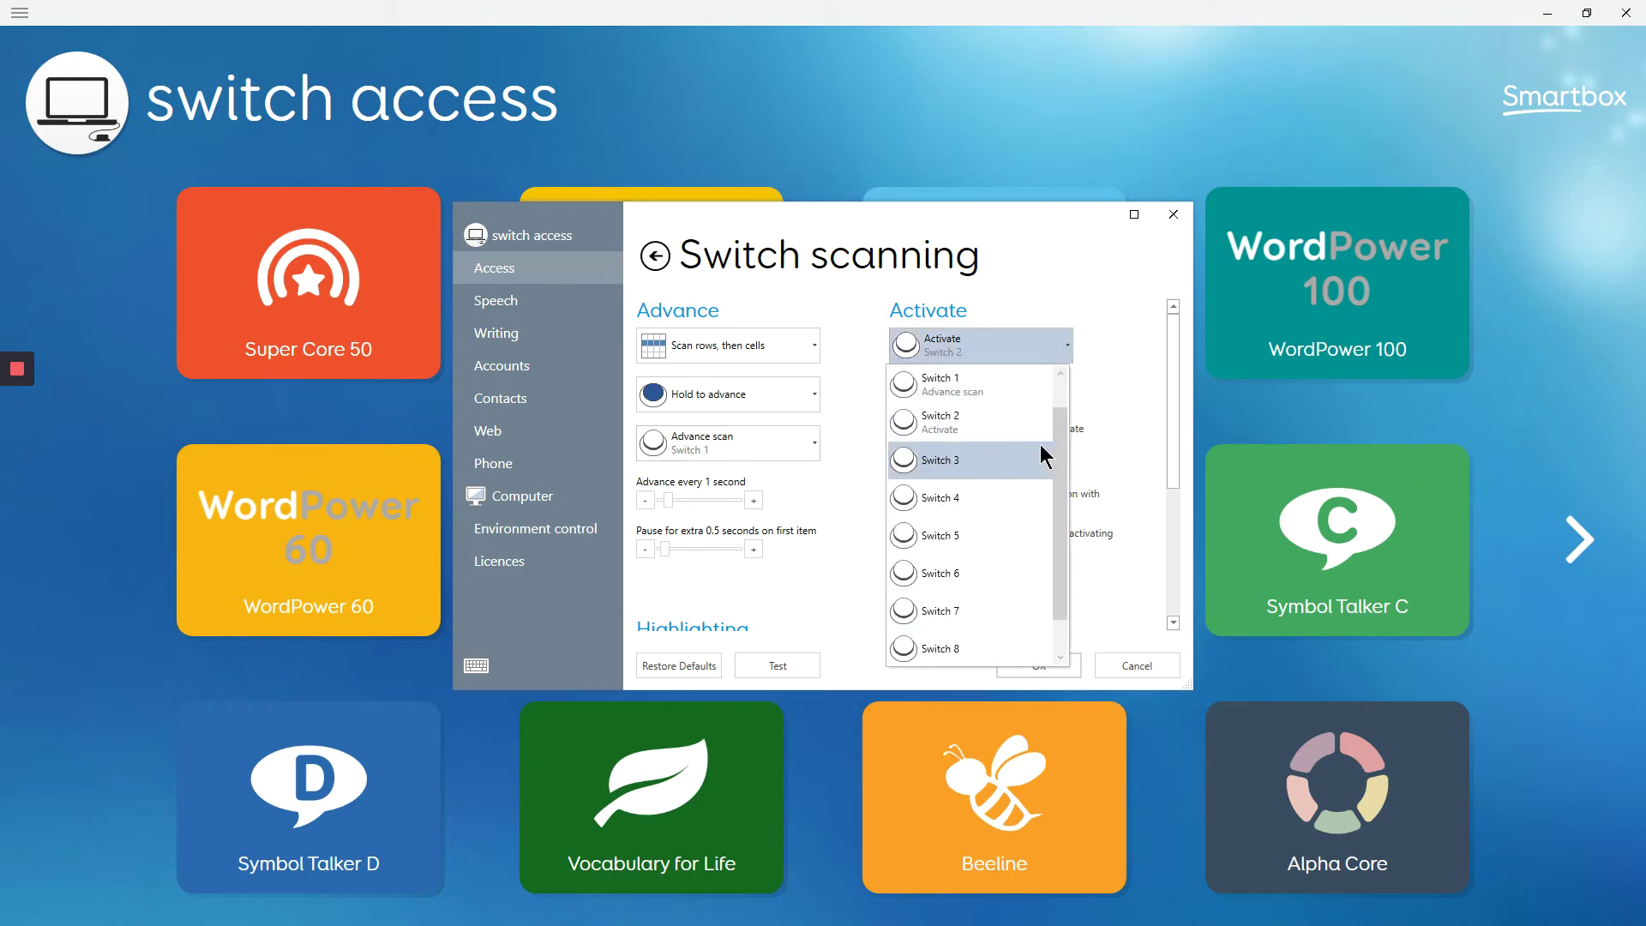
pyautogui.moveTo(1061, 475); pyautogui.dragTo(1064, 447)
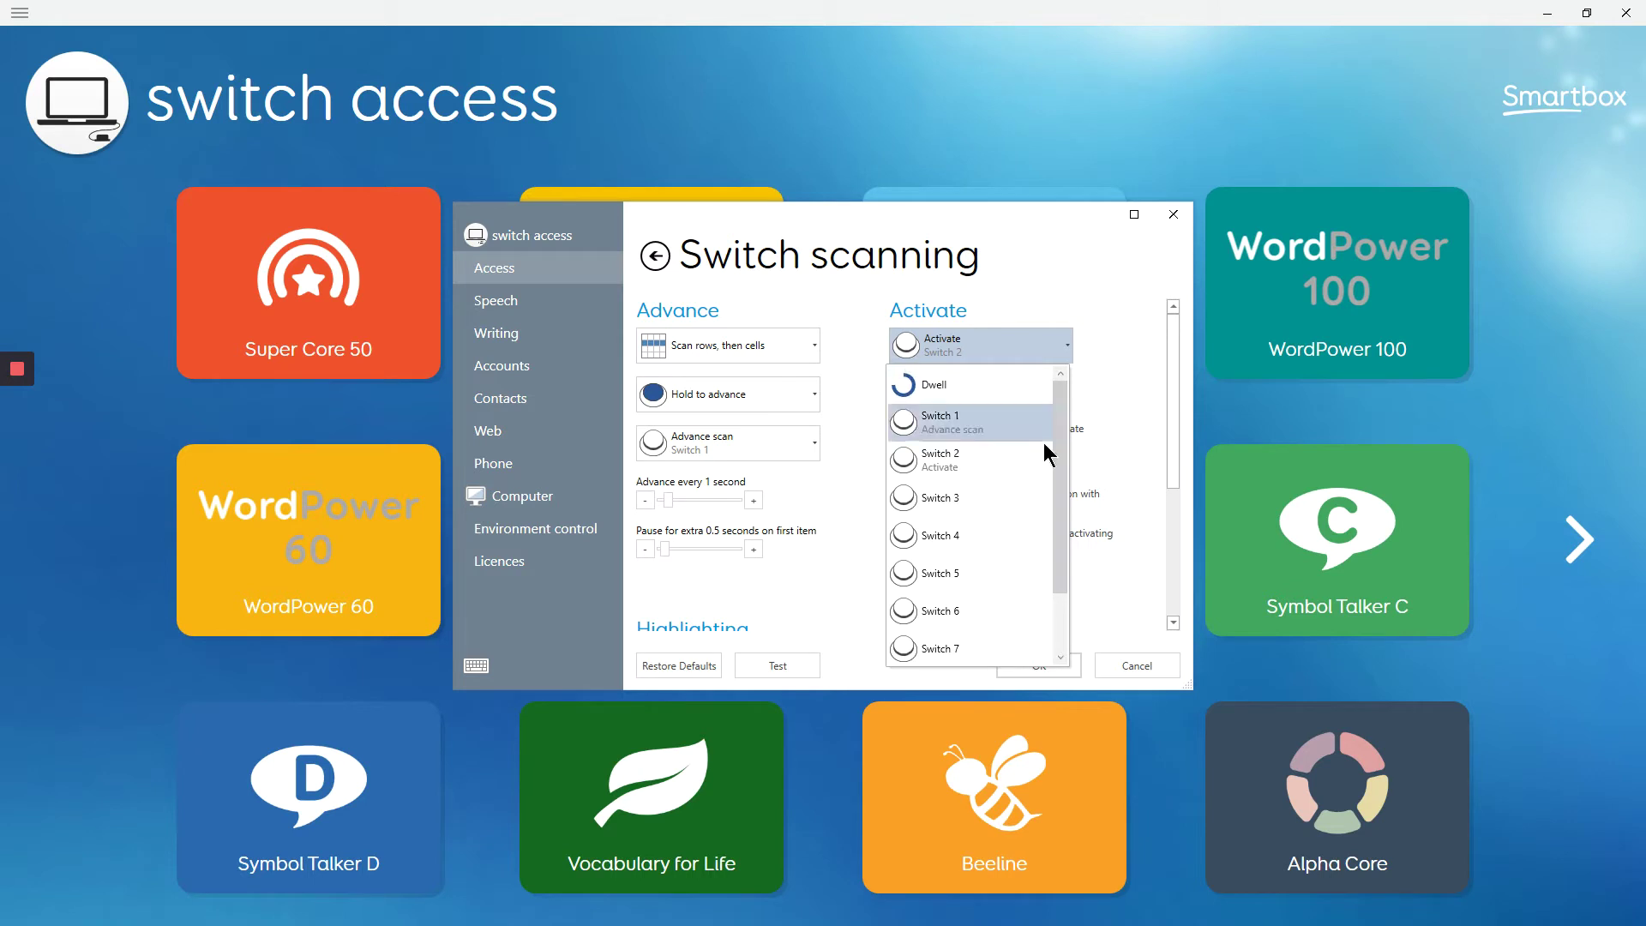
pyautogui.click(905, 386)
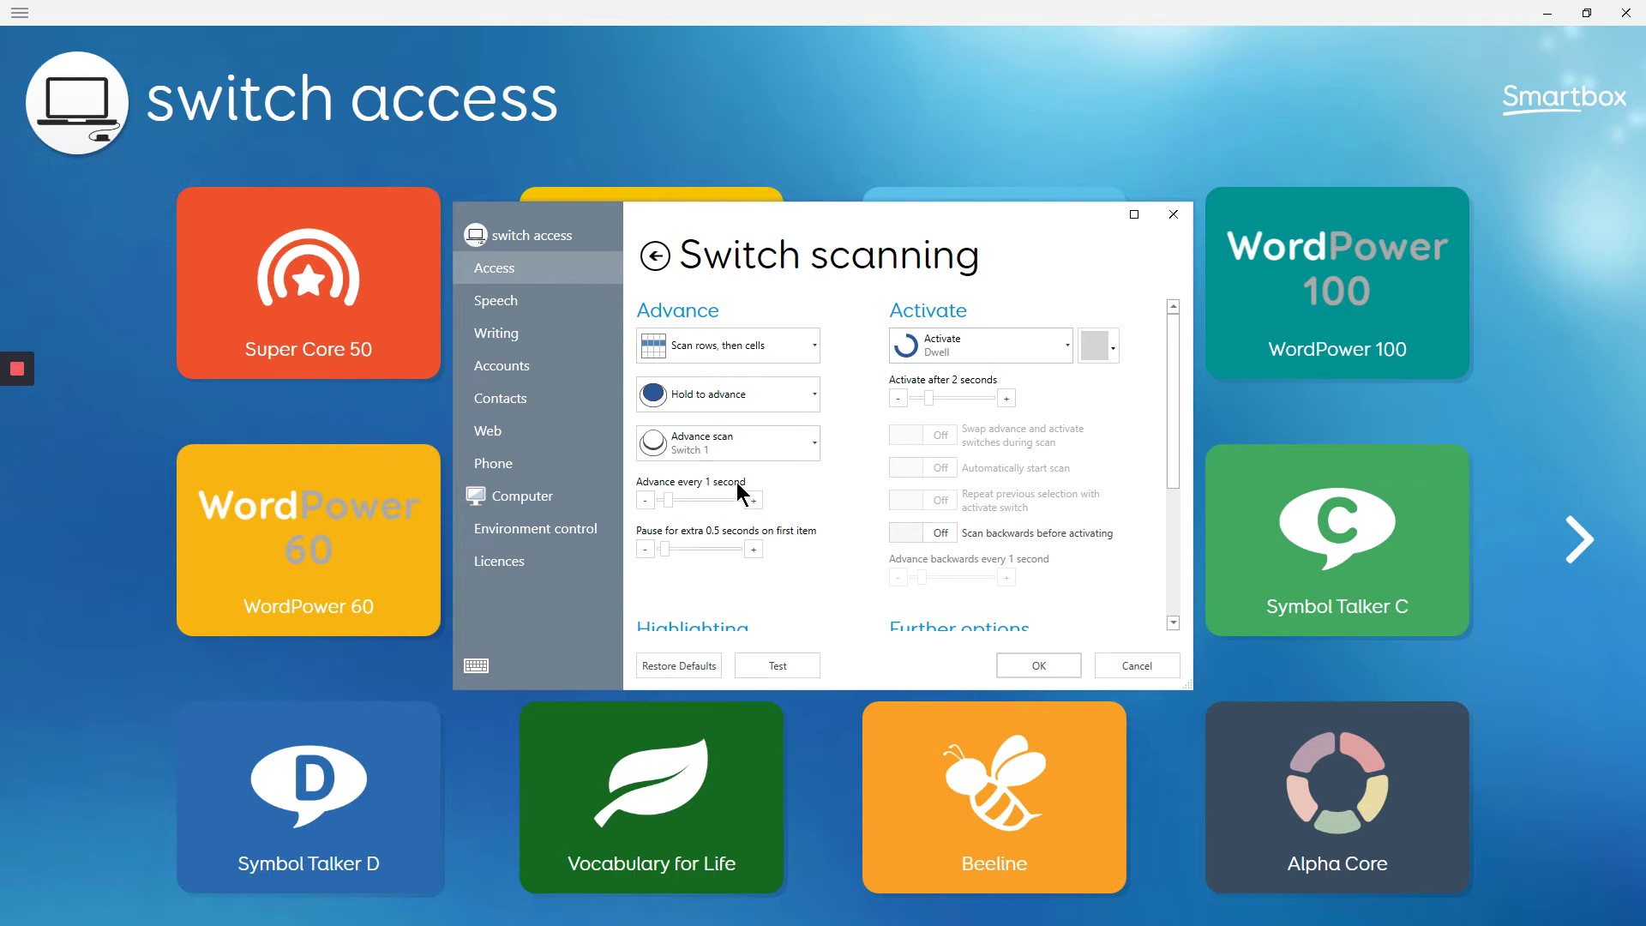
# Test hold-to-advance scanning with dwell on the test grid by selecting the fourth cell of the last row.
pyautogui.click(779, 667)
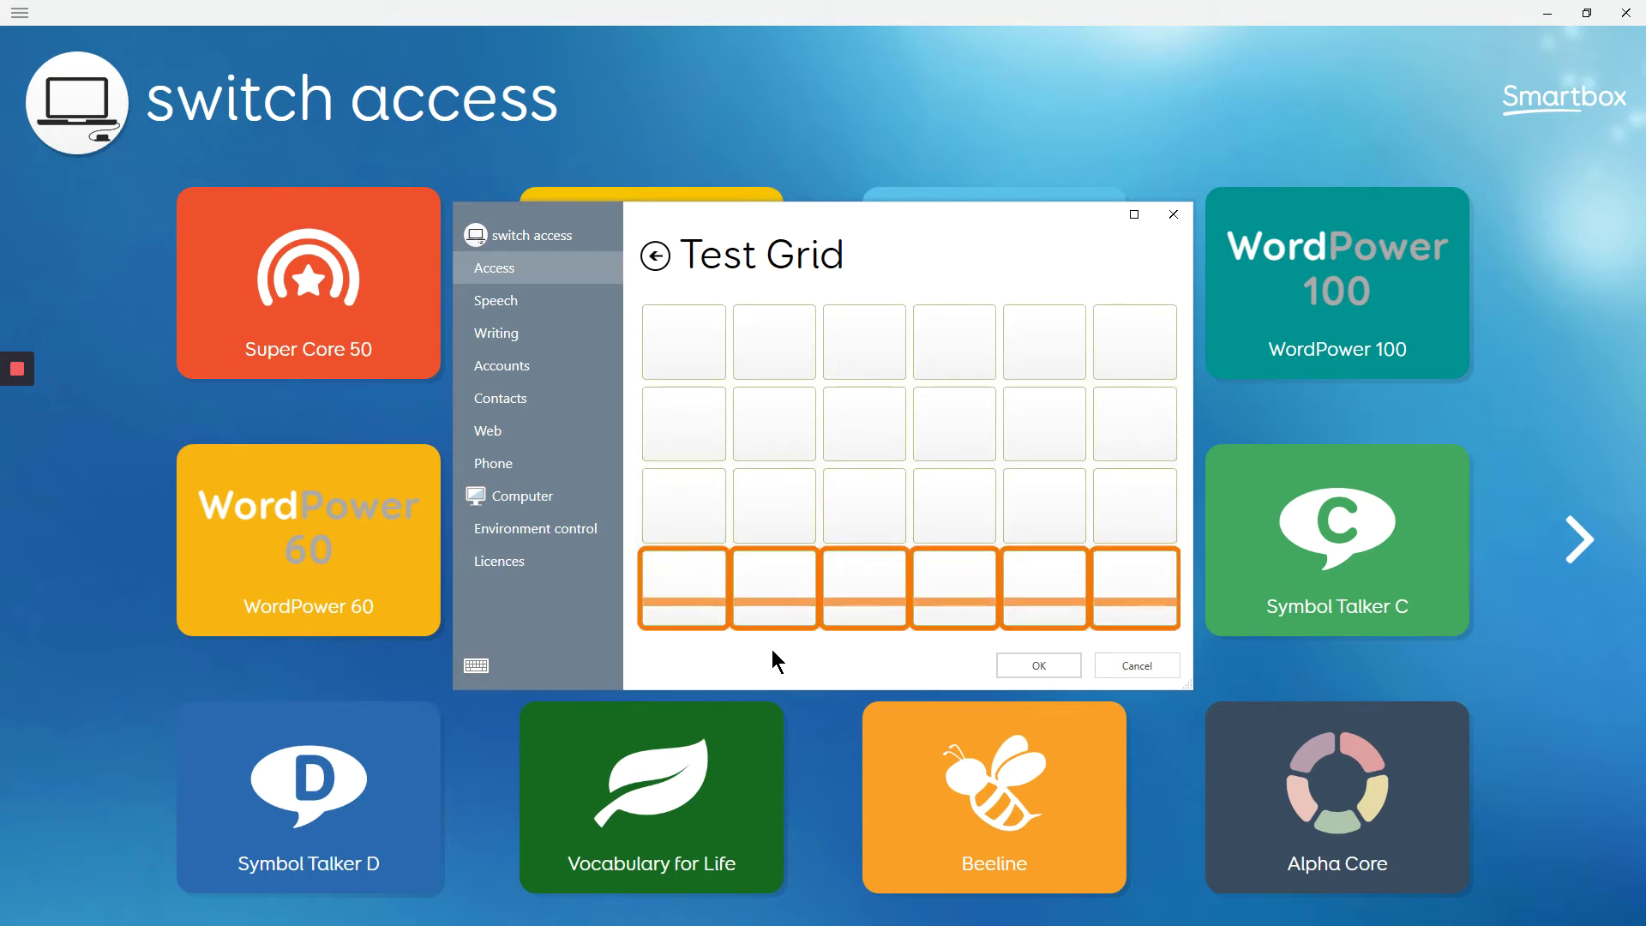
pyautogui.press('space')
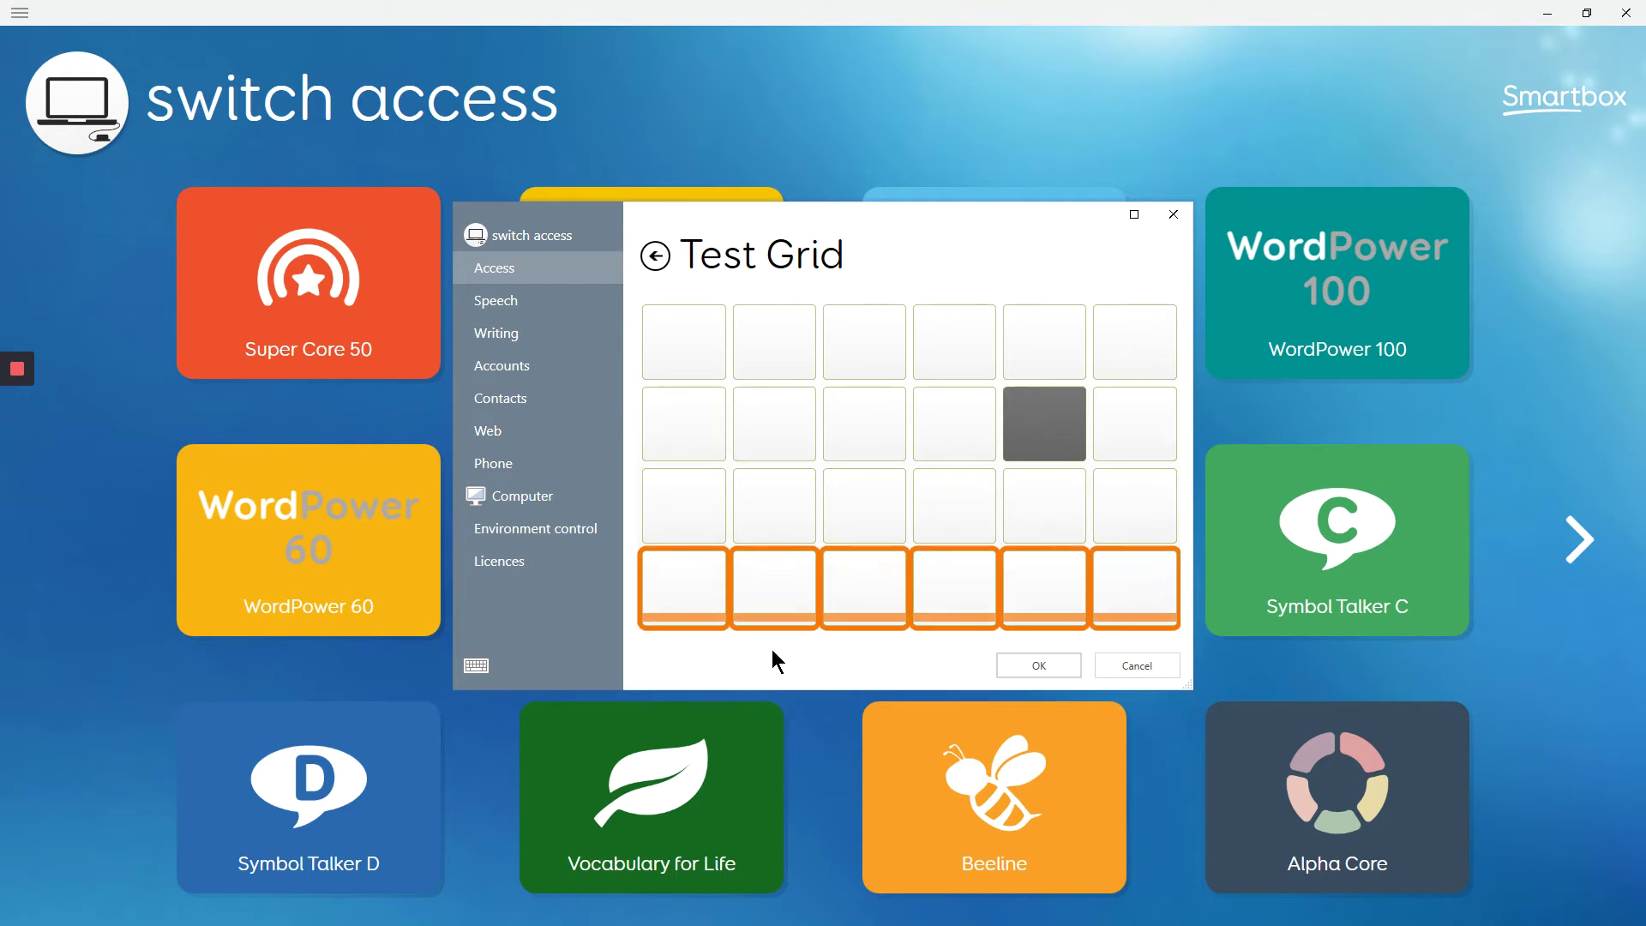
pyautogui.press('space')
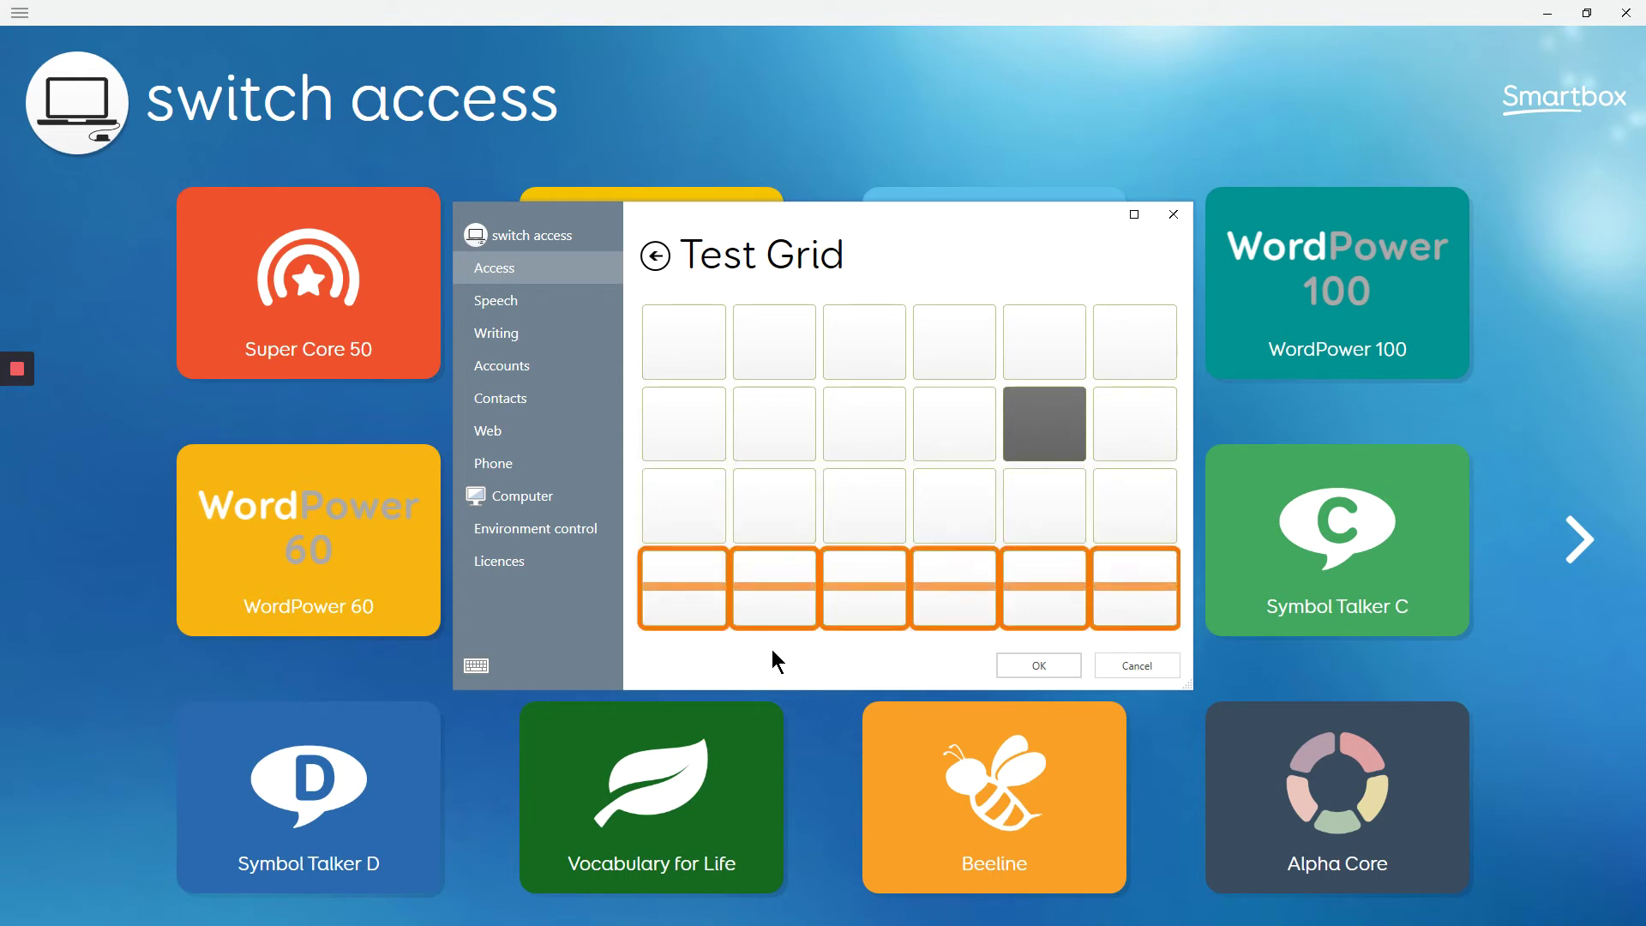
pyautogui.press('space')
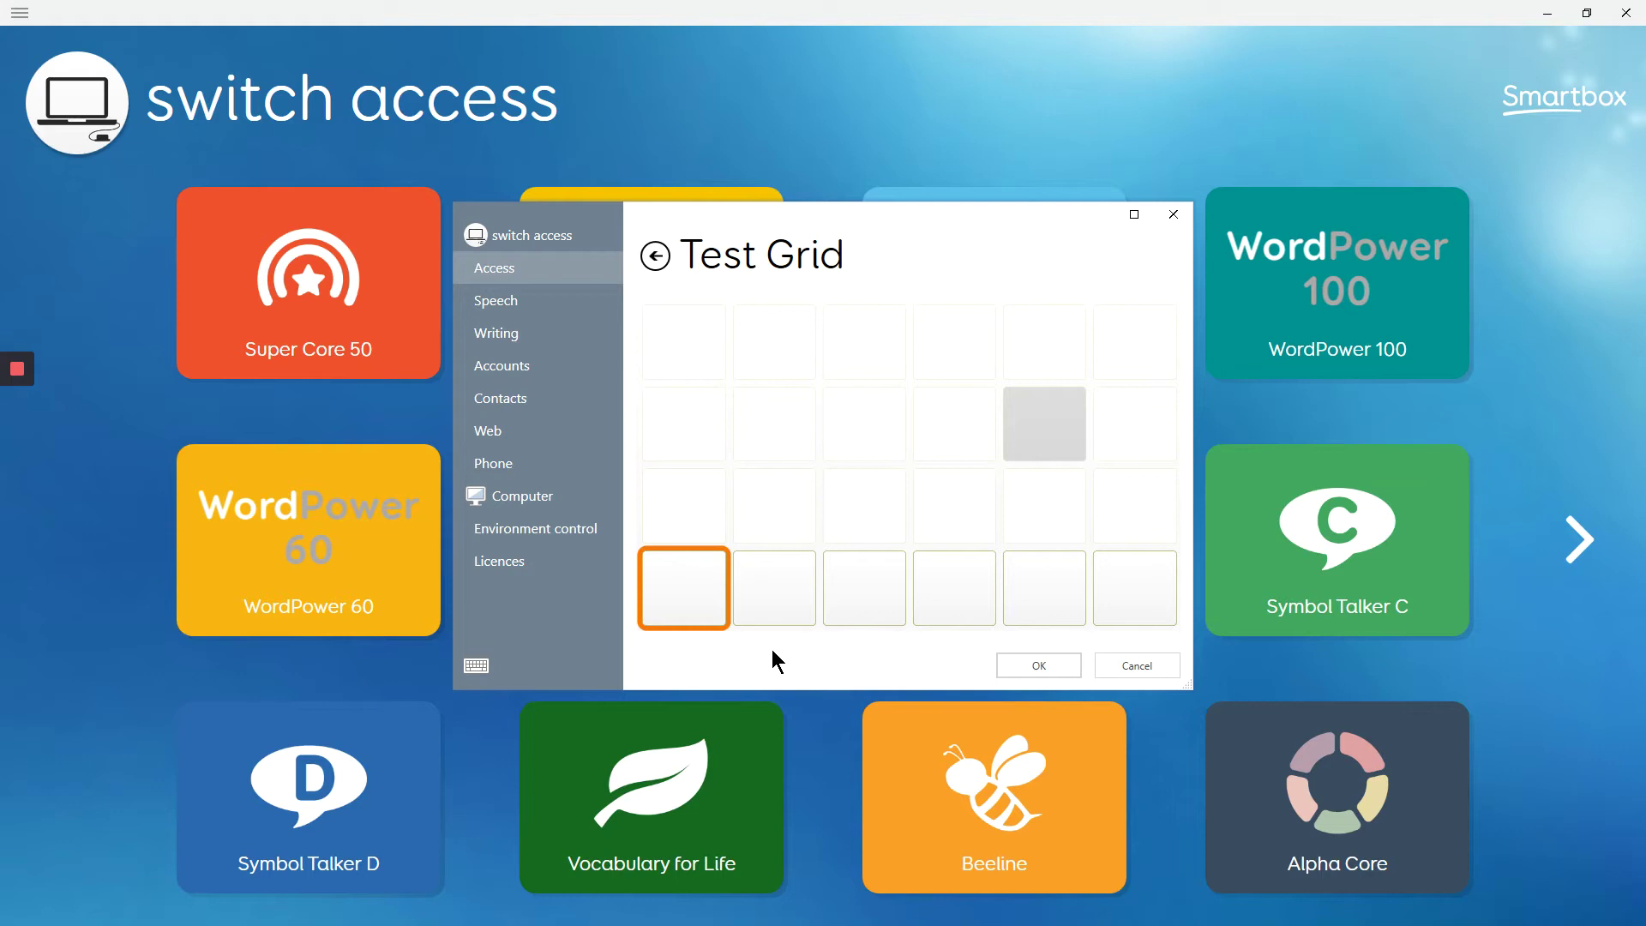
pyautogui.press('space')
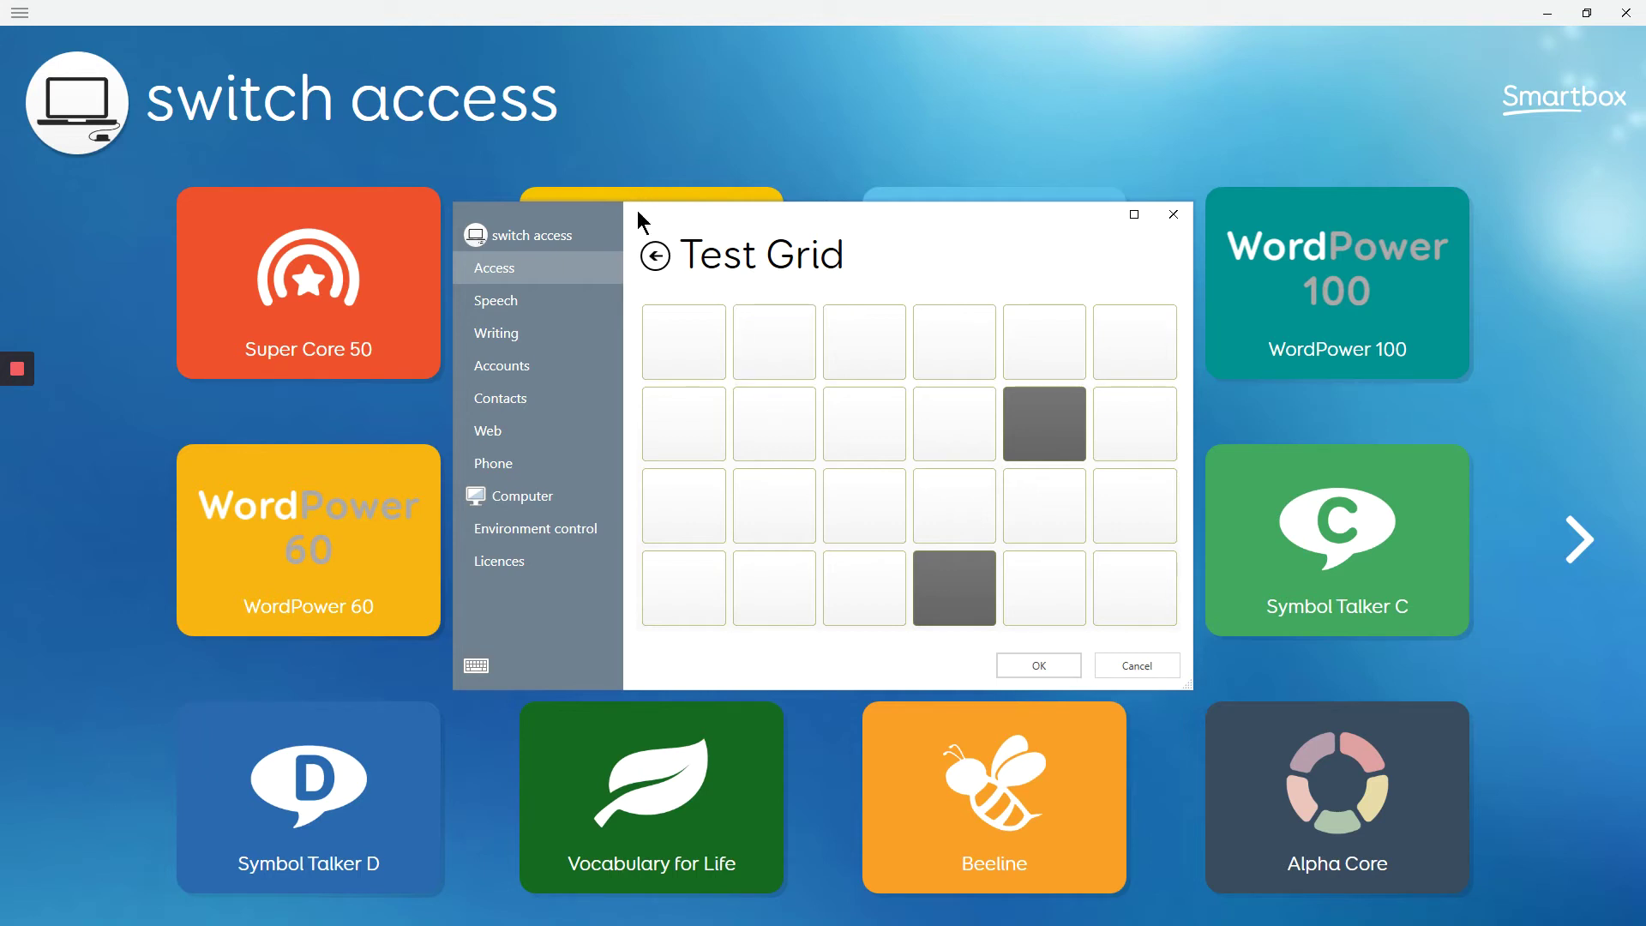
pyautogui.click(658, 257)
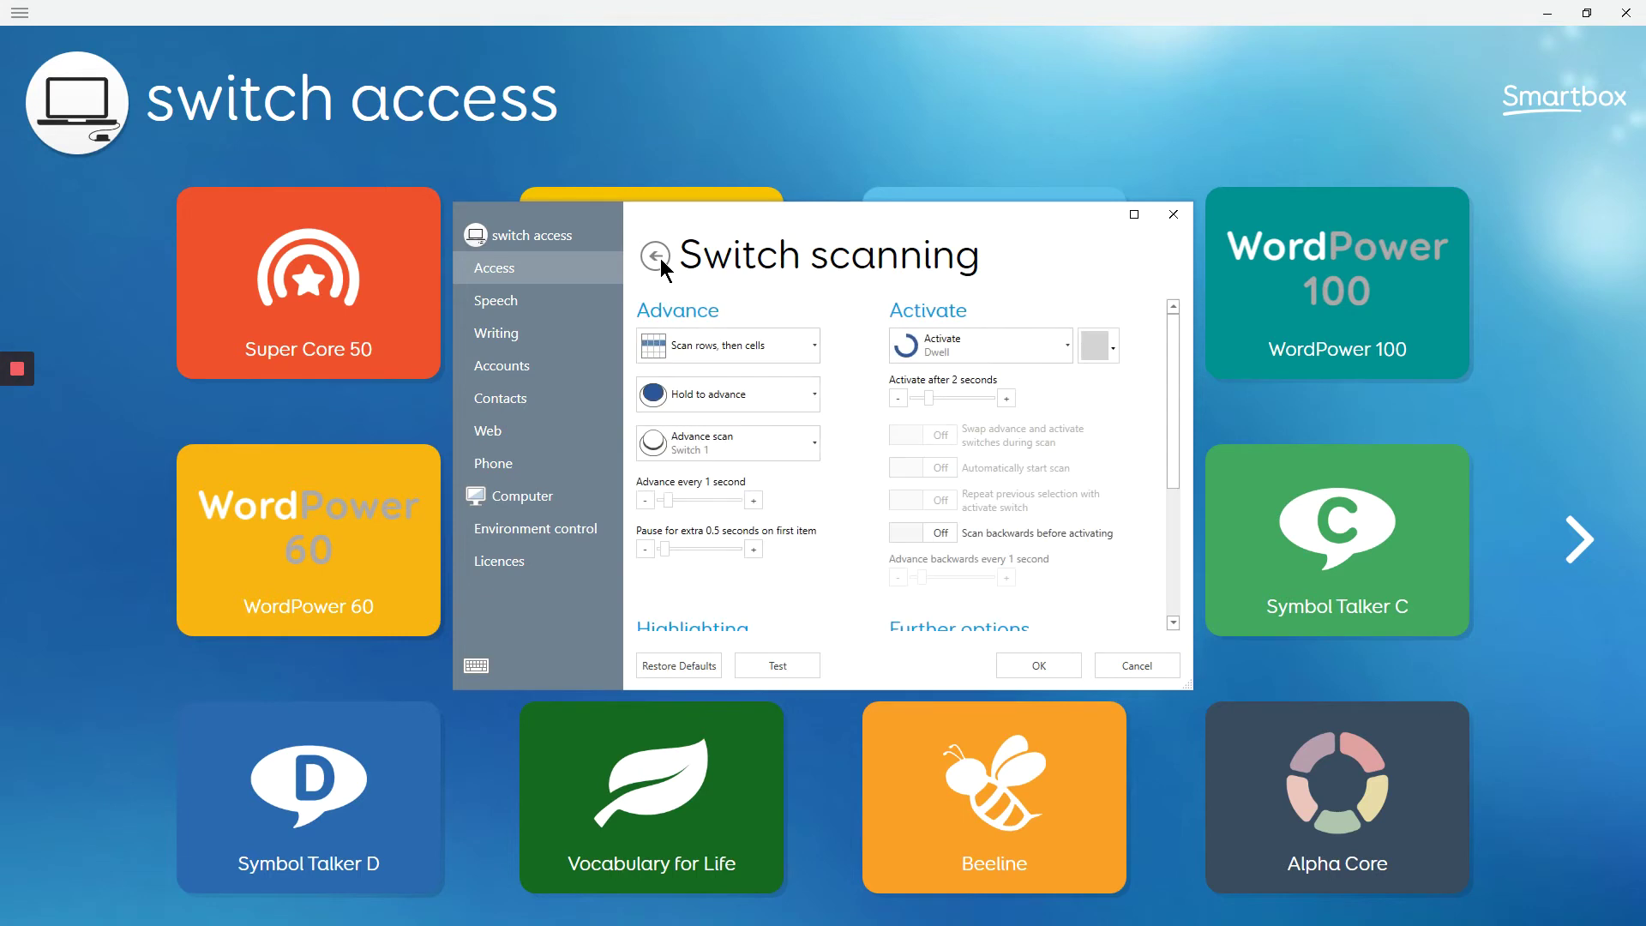
# Set the scan to Automatically advance and assign Switch 1 as the activation switch.
pyautogui.click(716, 405)
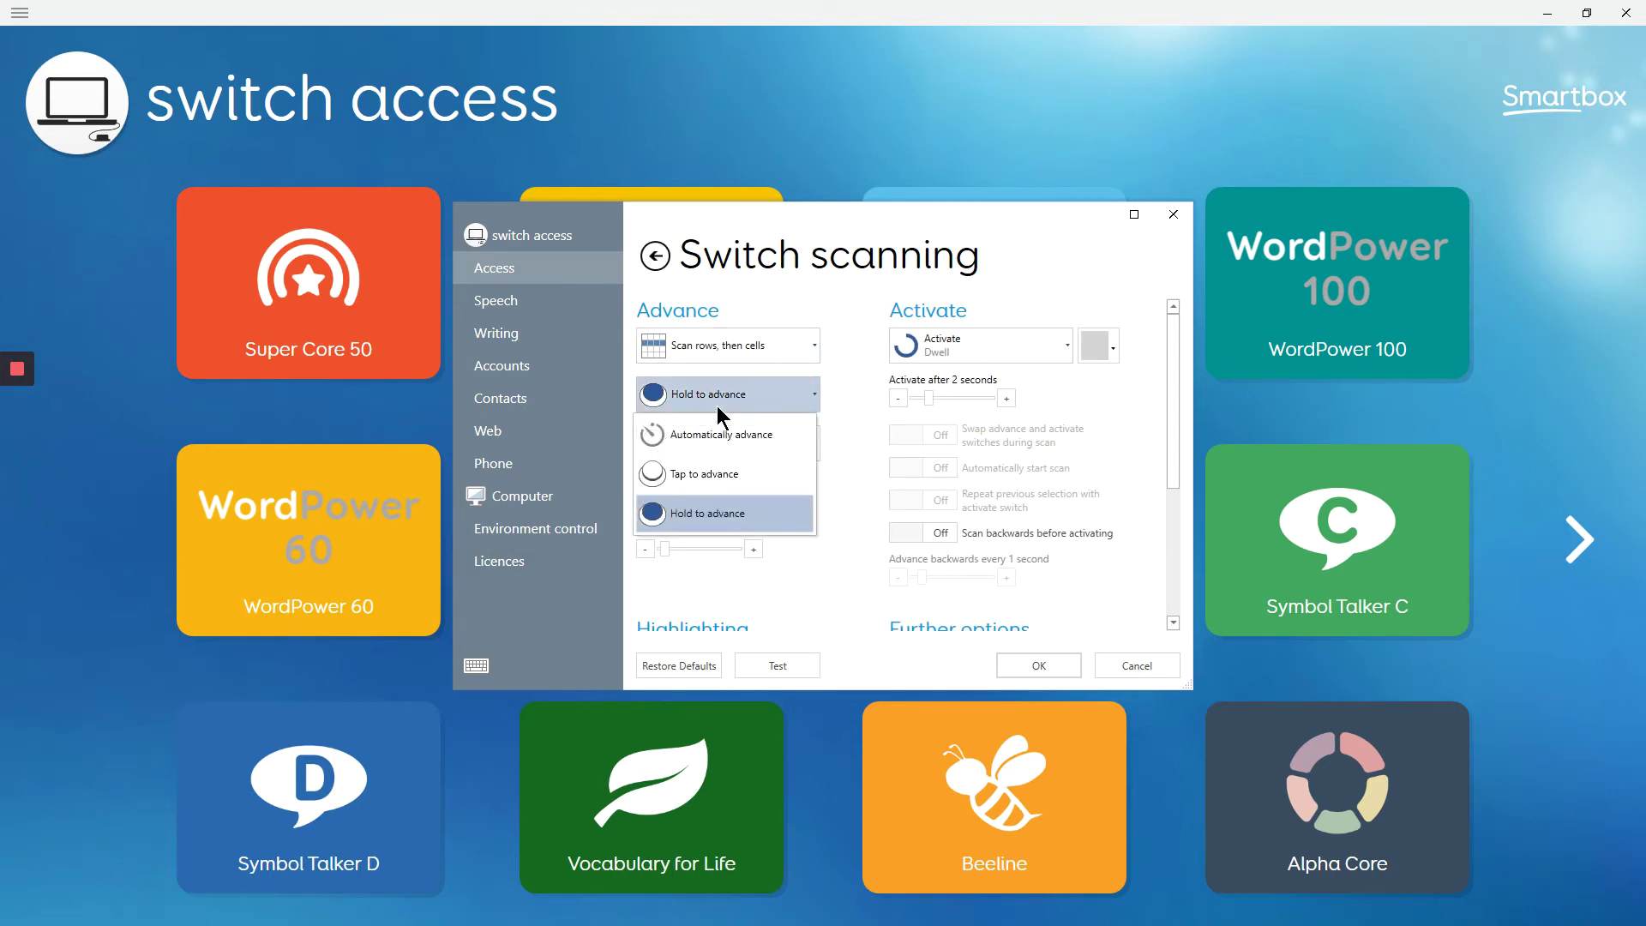
pyautogui.click(719, 444)
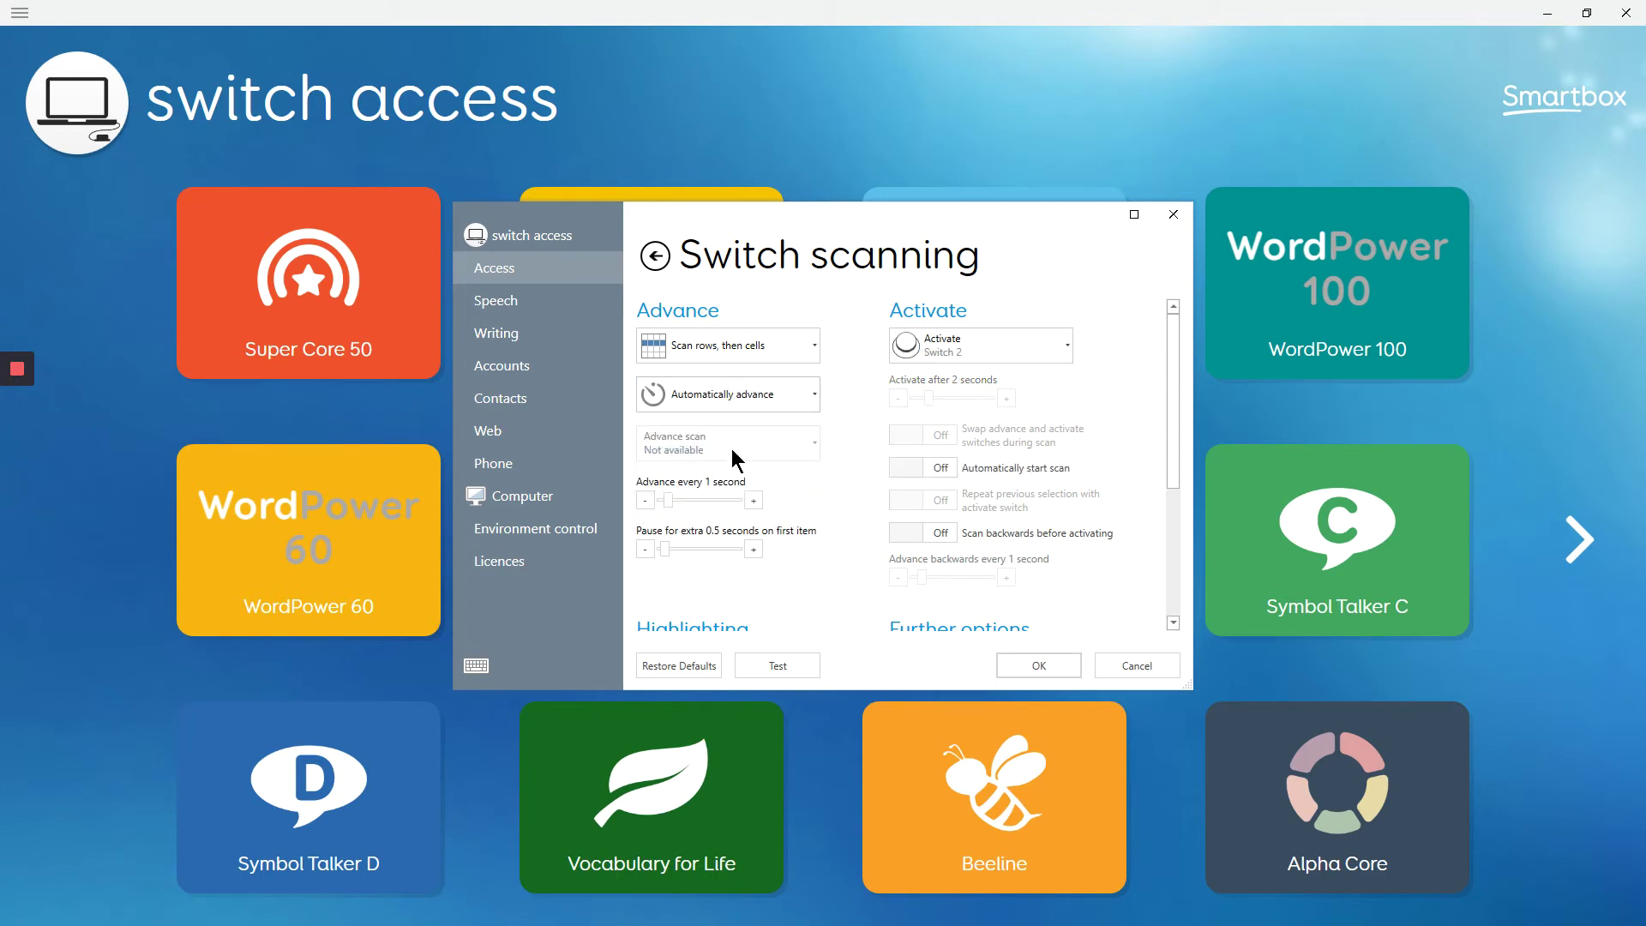
pyautogui.click(1000, 340)
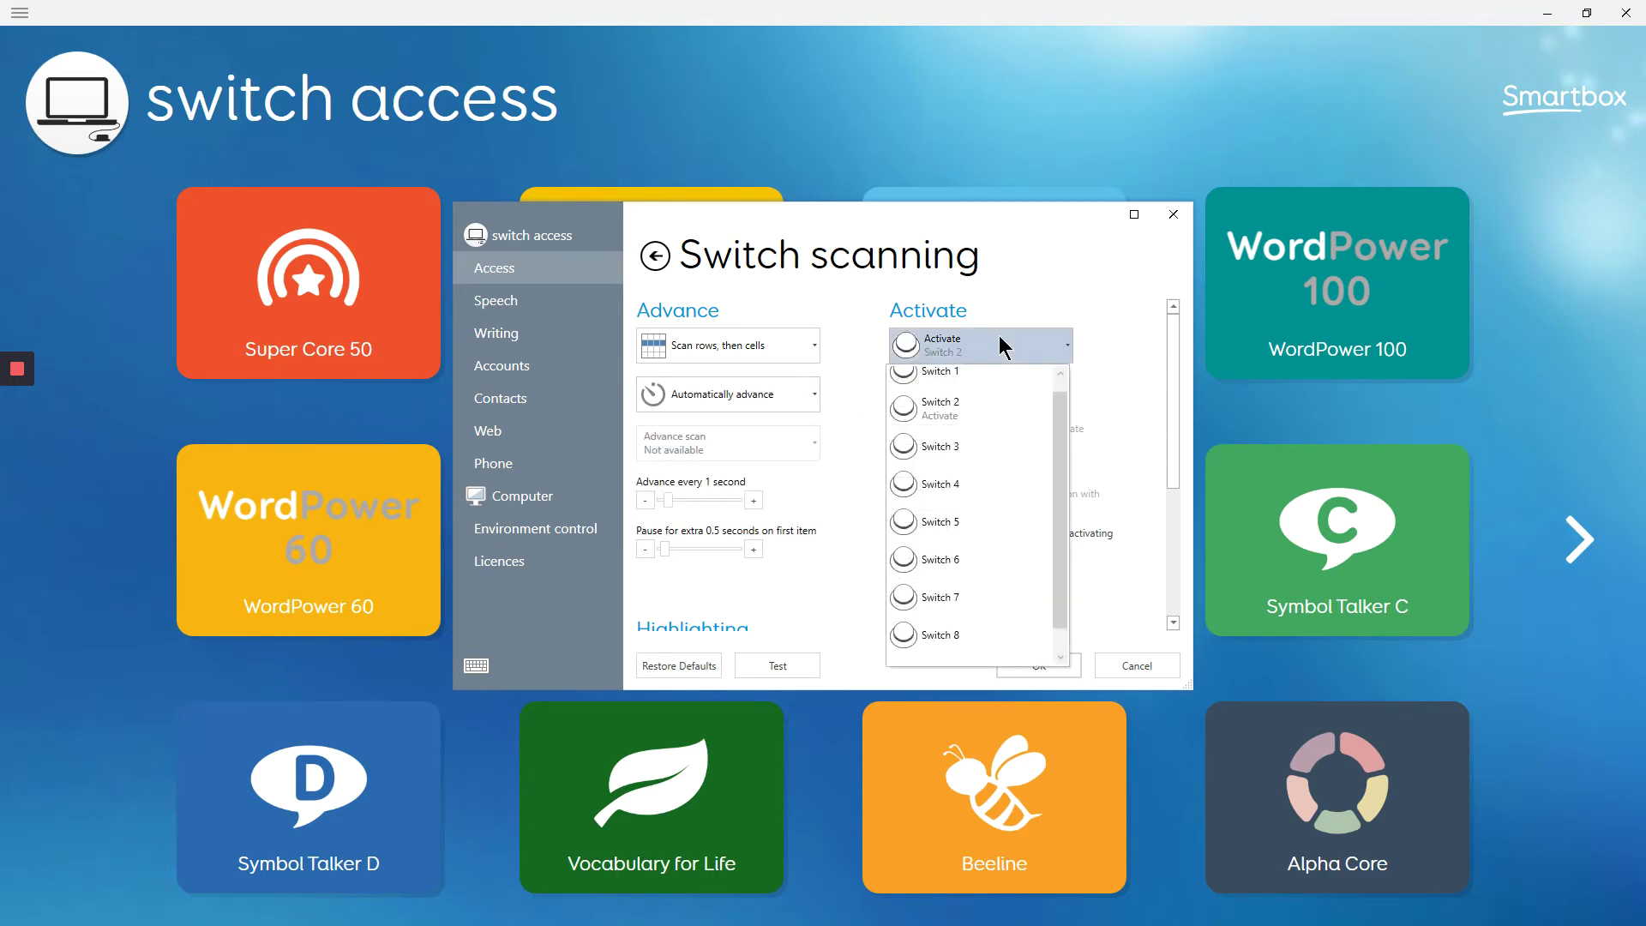
pyautogui.click(924, 384)
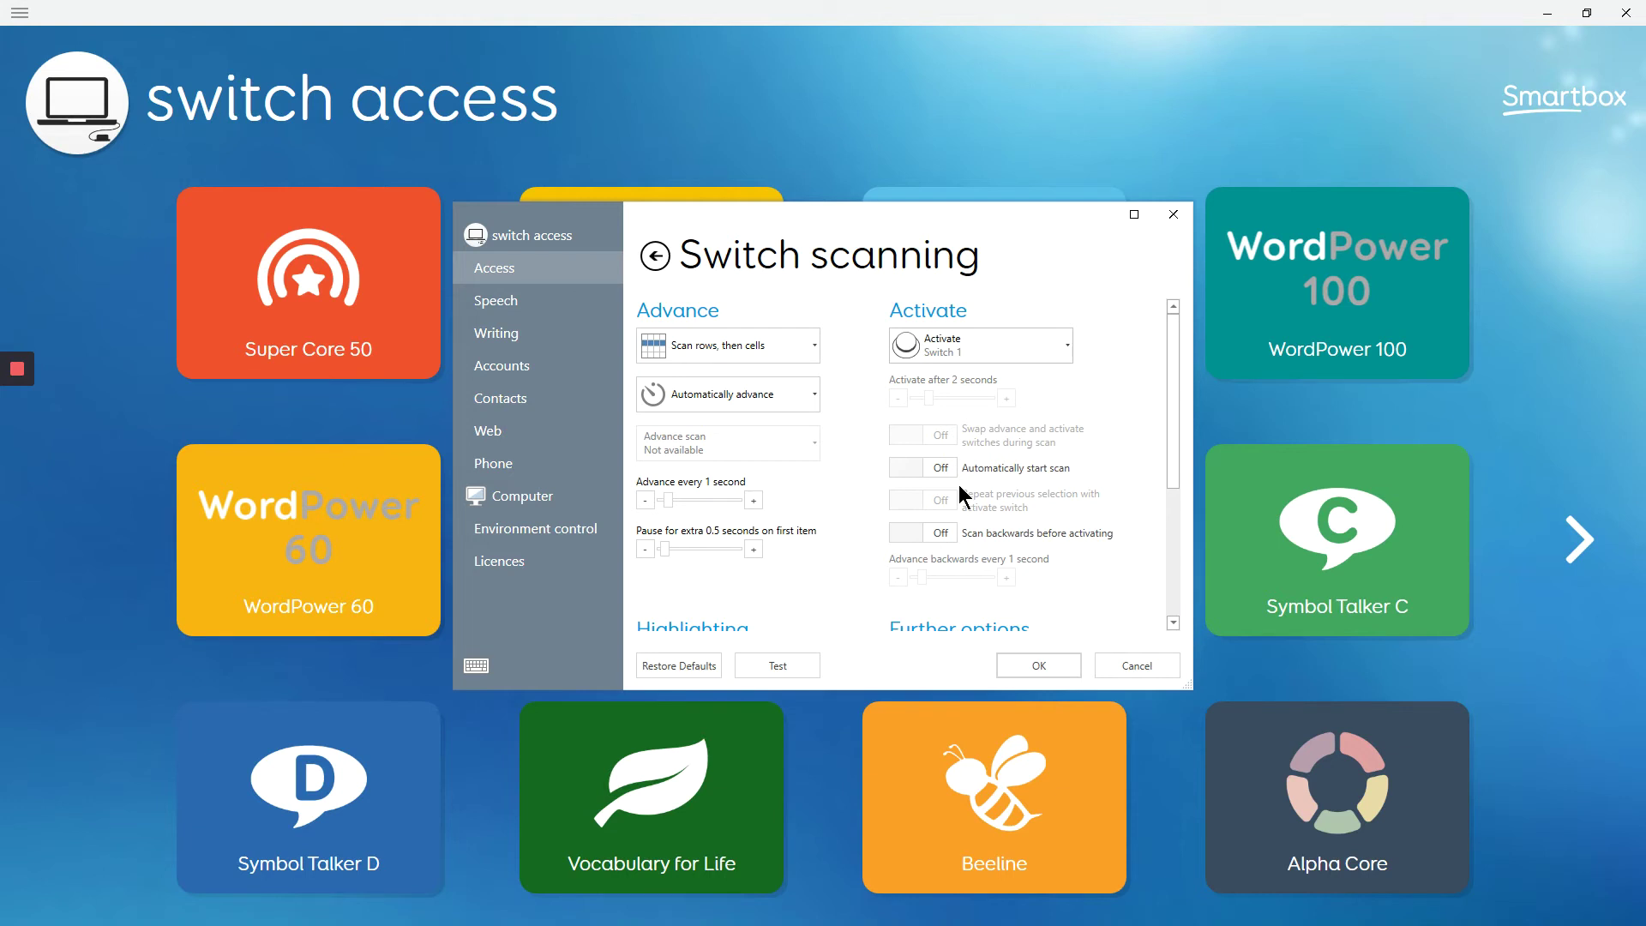
pyautogui.scroll(-2, 858, 473)
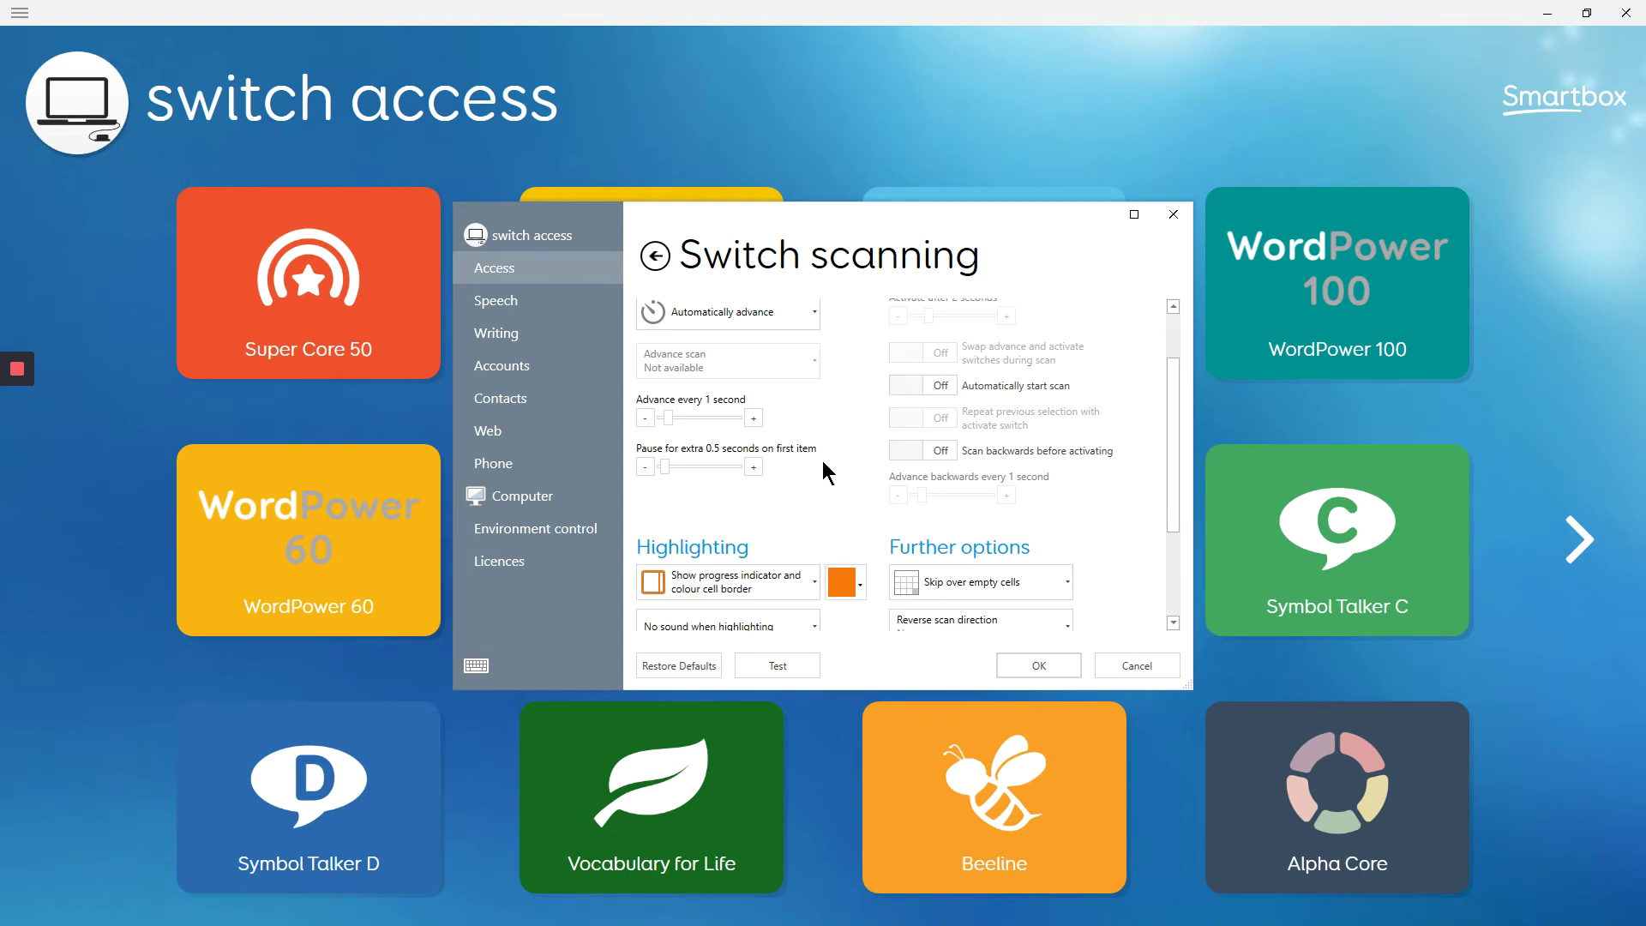
pyautogui.scroll(-2, 806, 477)
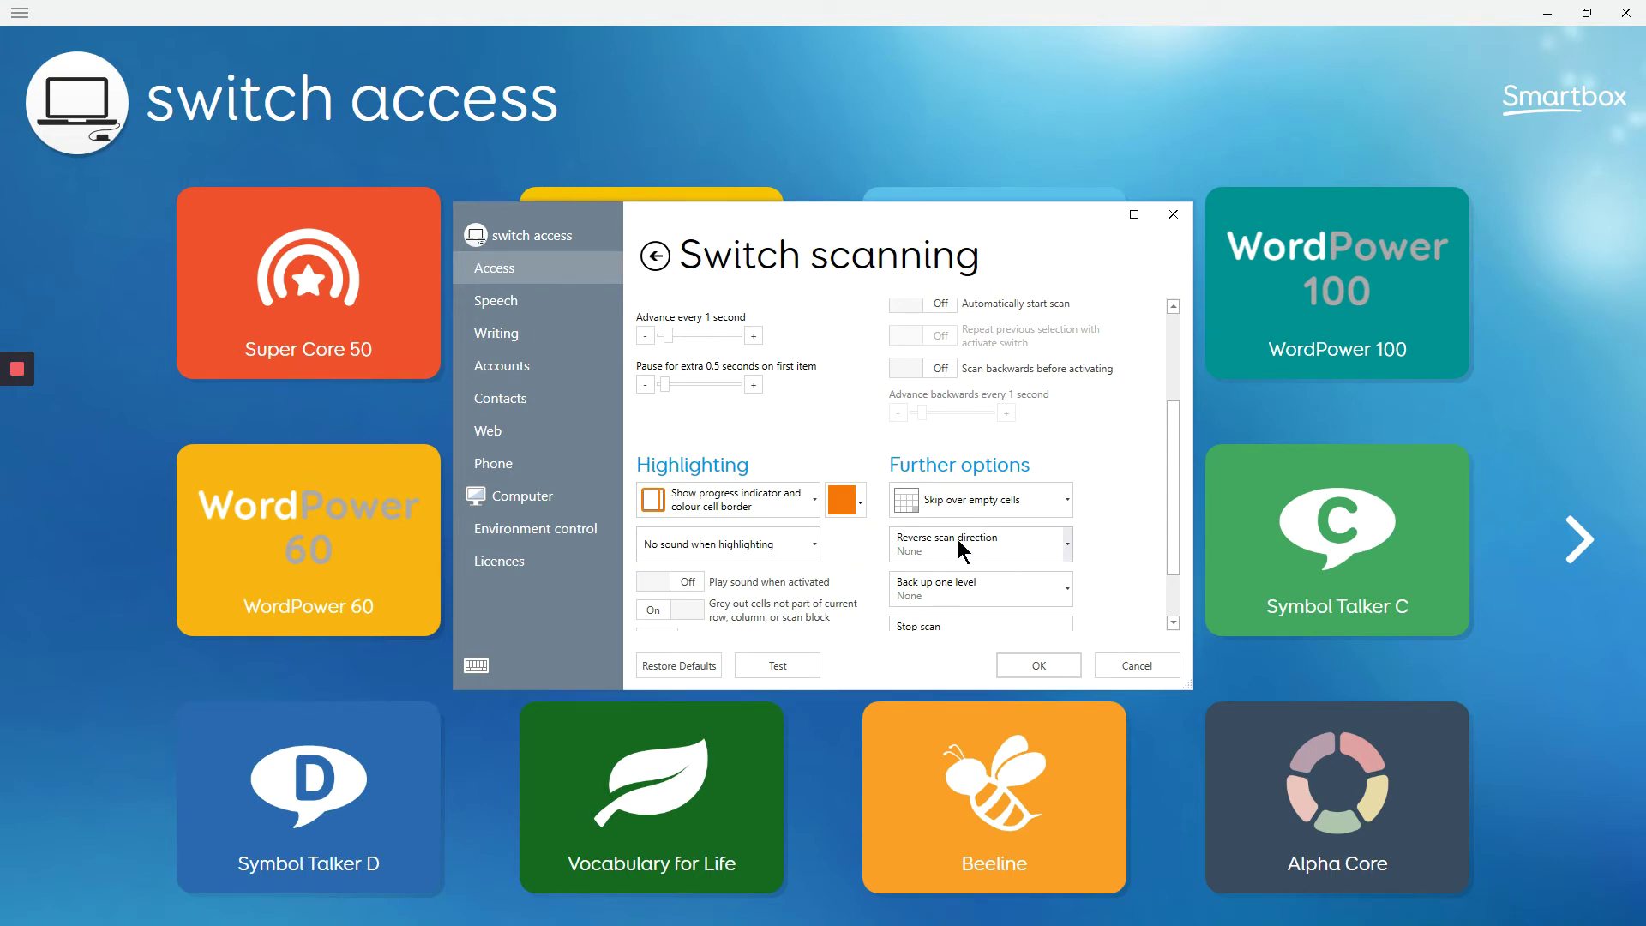
pyautogui.scroll(3, 961, 549)
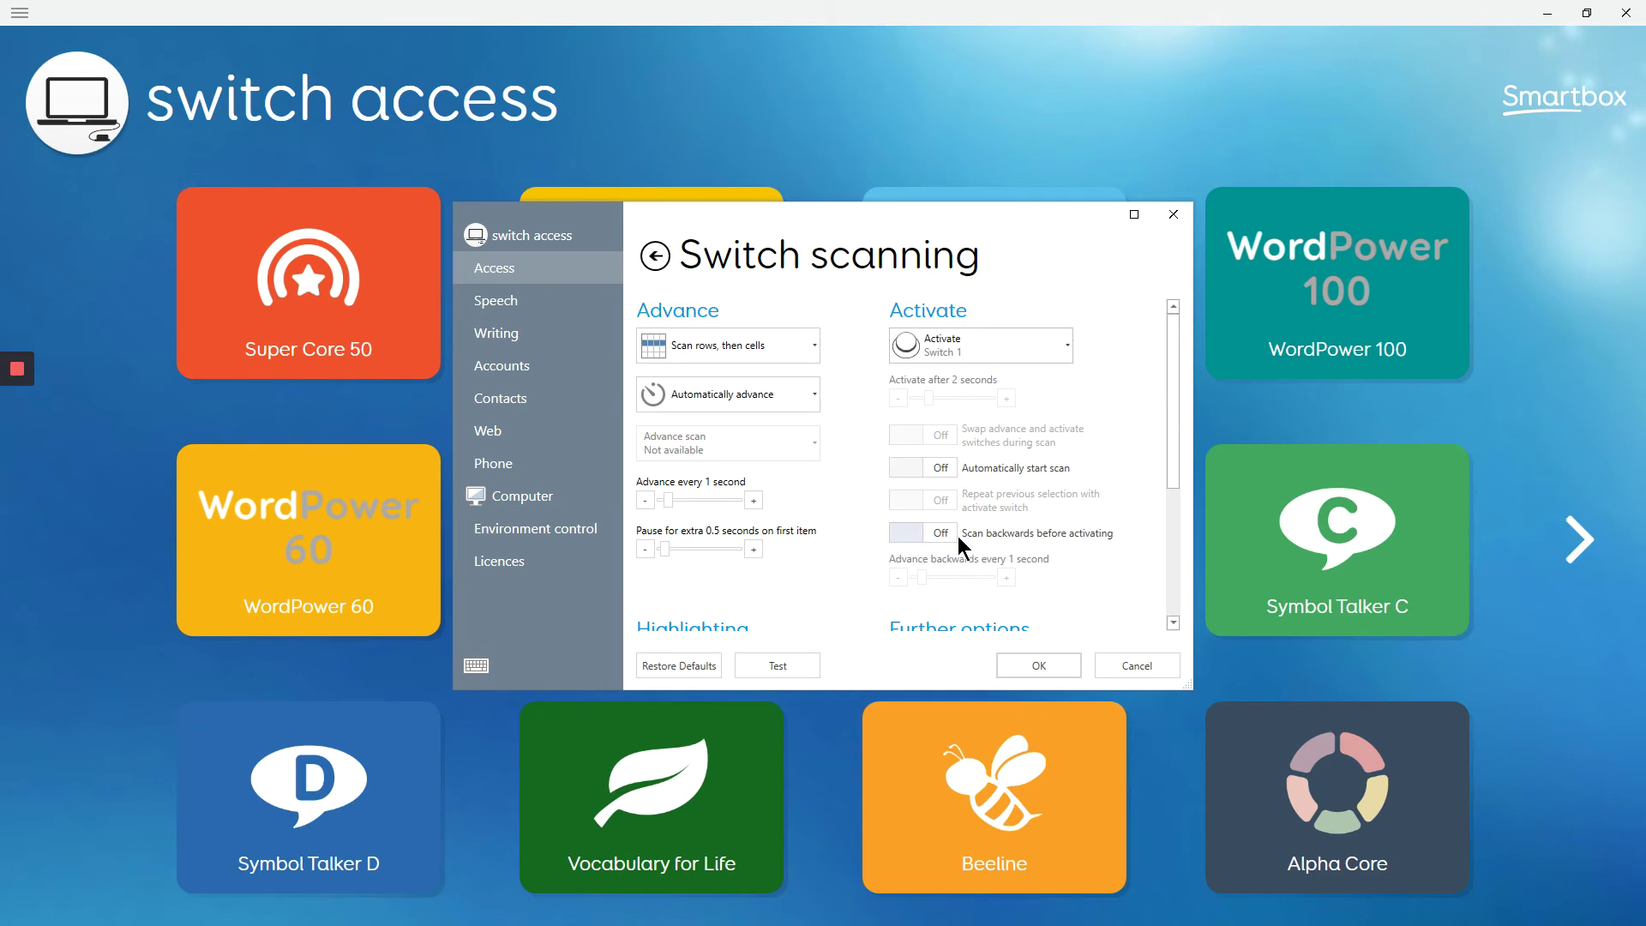
# In the switch presses configuration, turn on the filter that ignores presses shorter than 0.3 seconds.
pyautogui.click(654, 255)
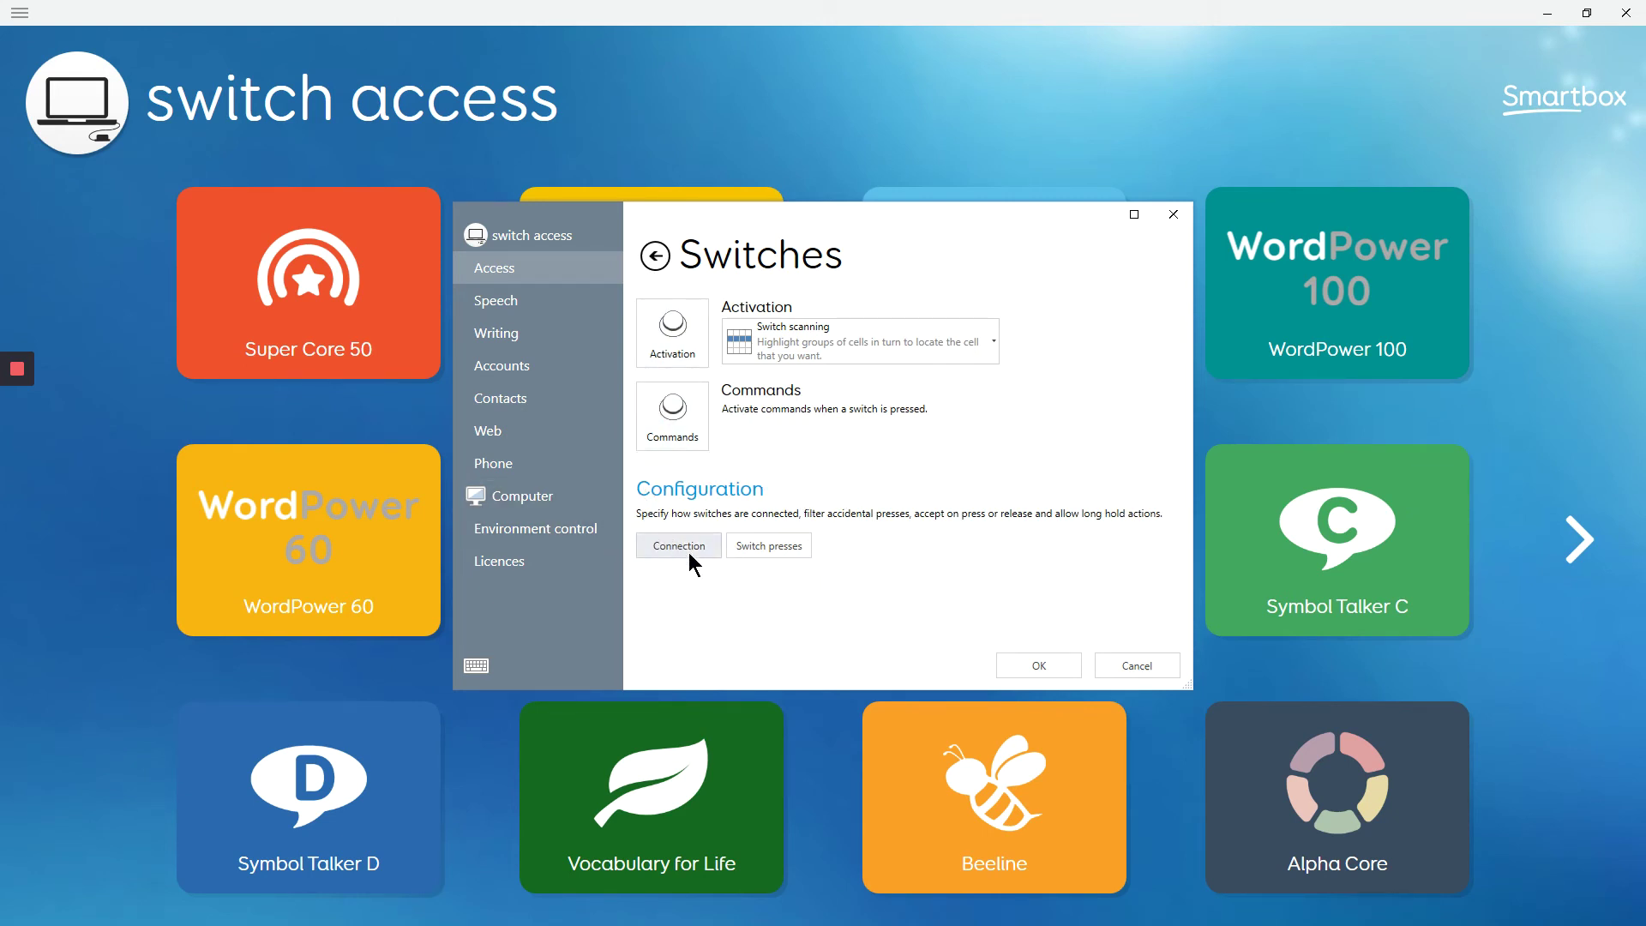
pyautogui.click(771, 547)
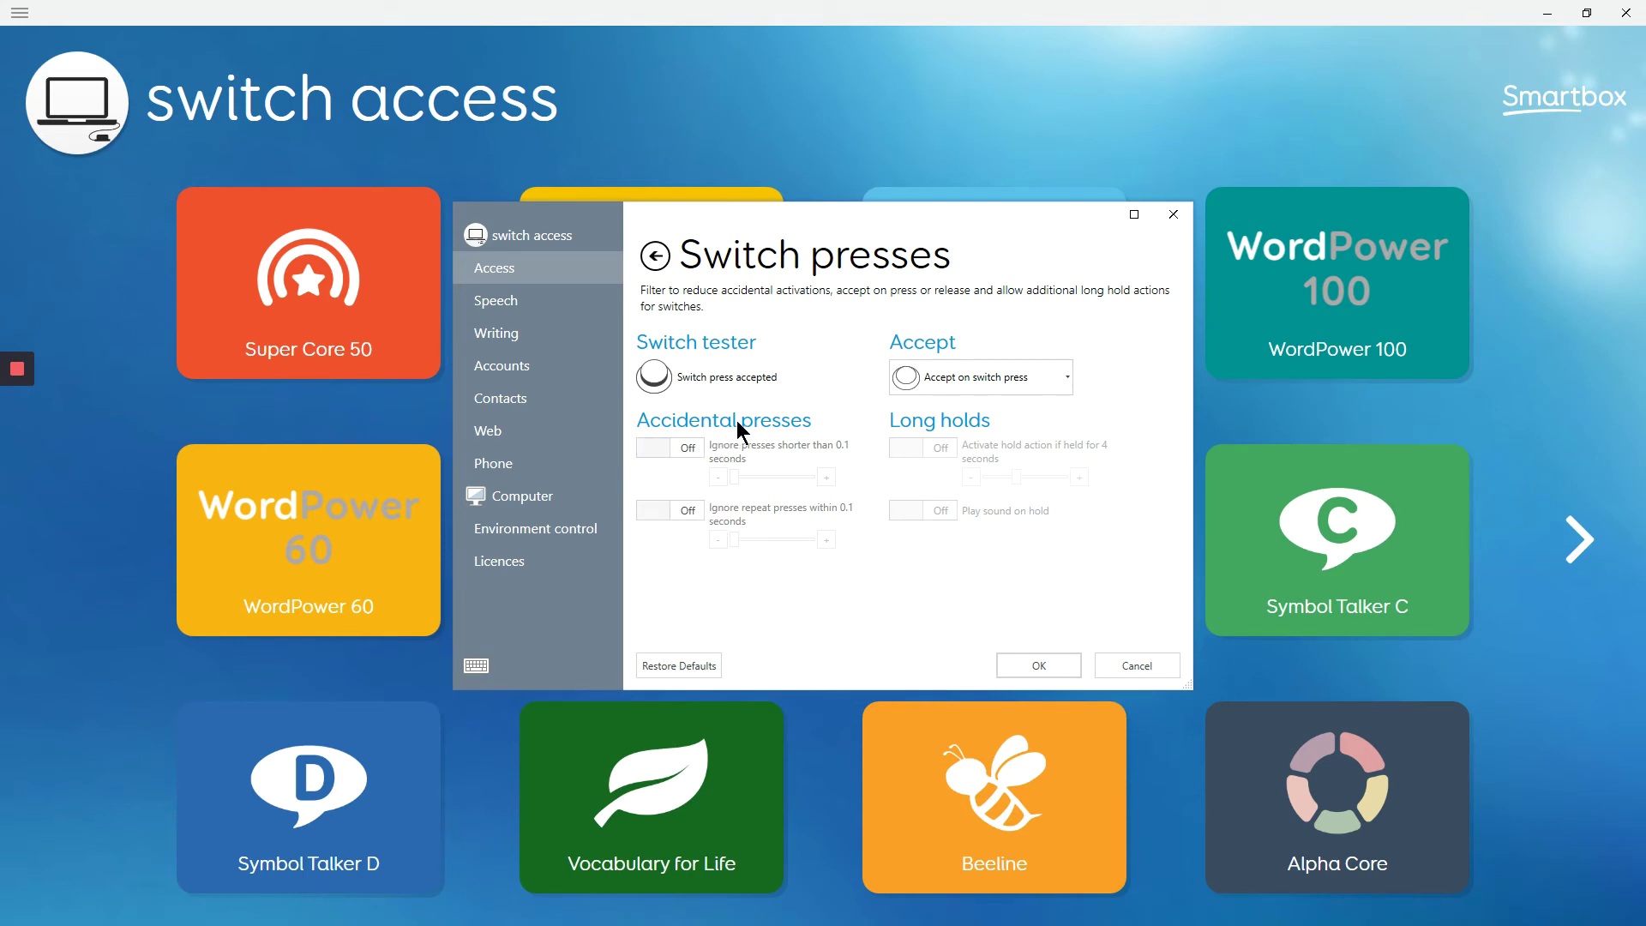
pyautogui.click(692, 450)
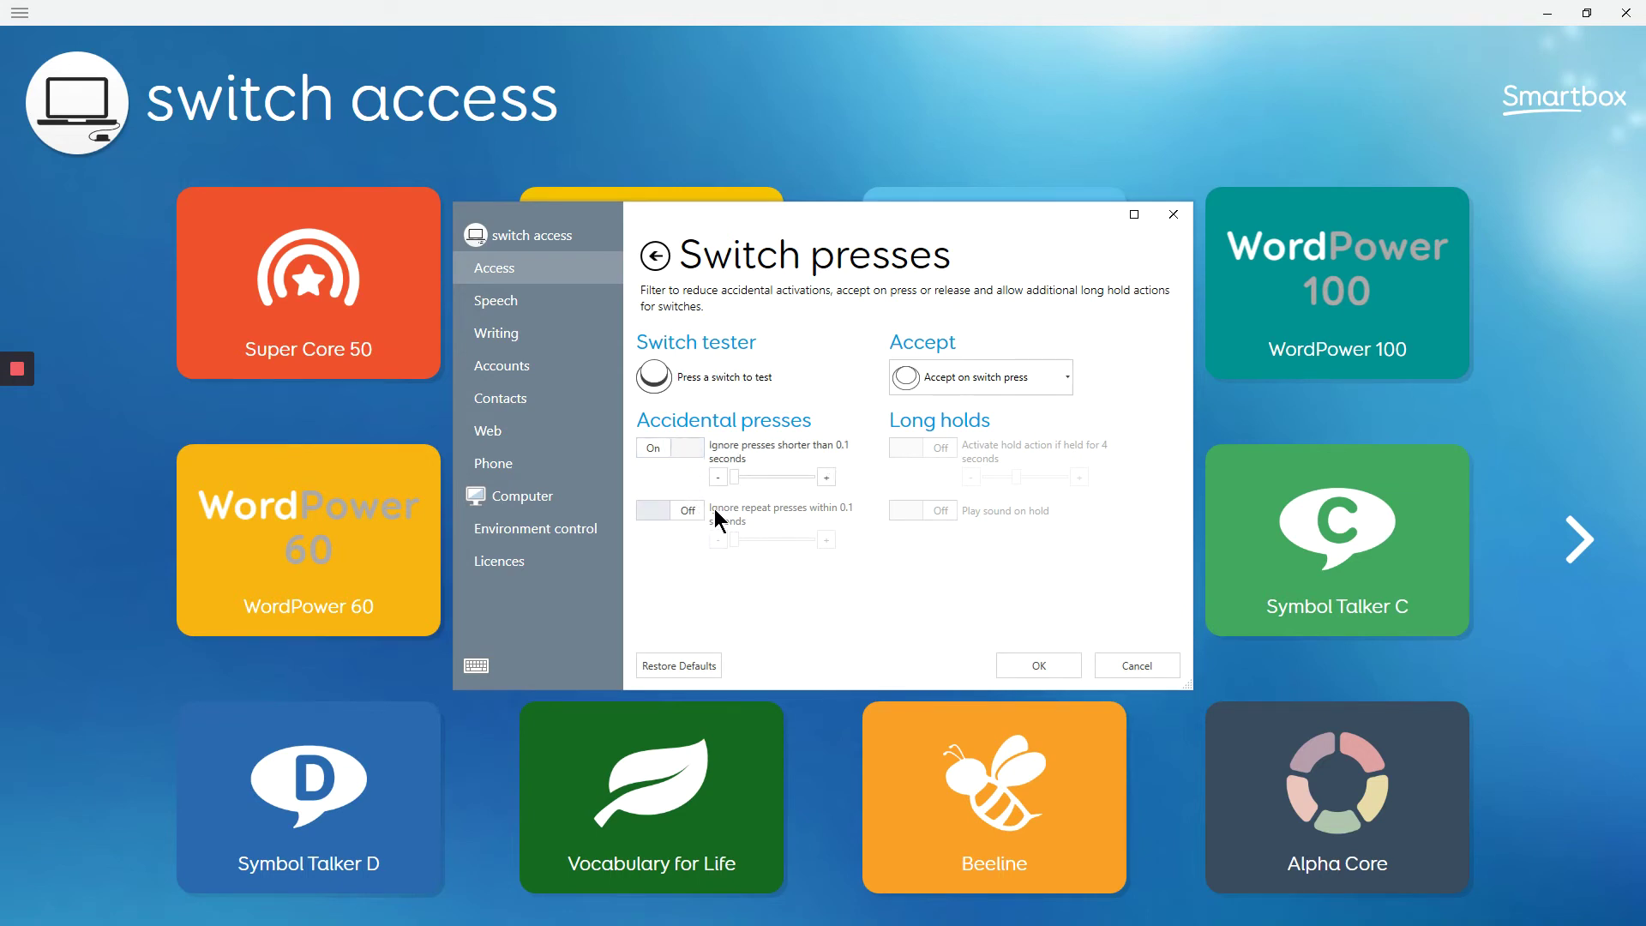
pyautogui.click(827, 479)
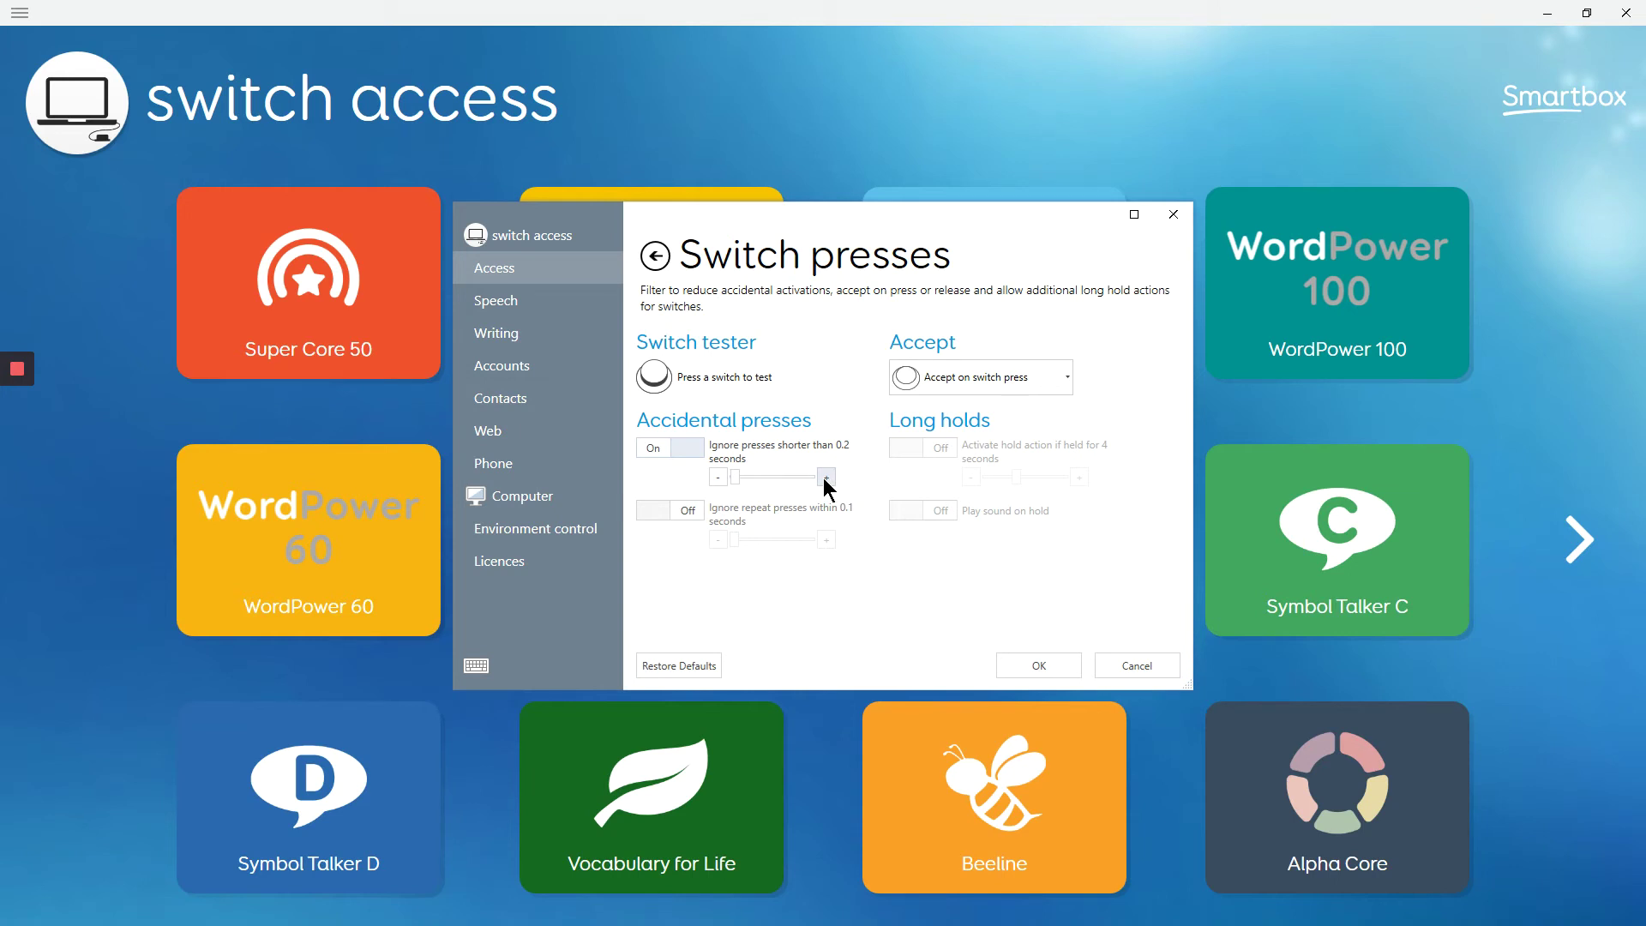
pyautogui.click(827, 479)
# Test the short-press filter in the switch tester with repeated switch presses.
pyautogui.press('space')
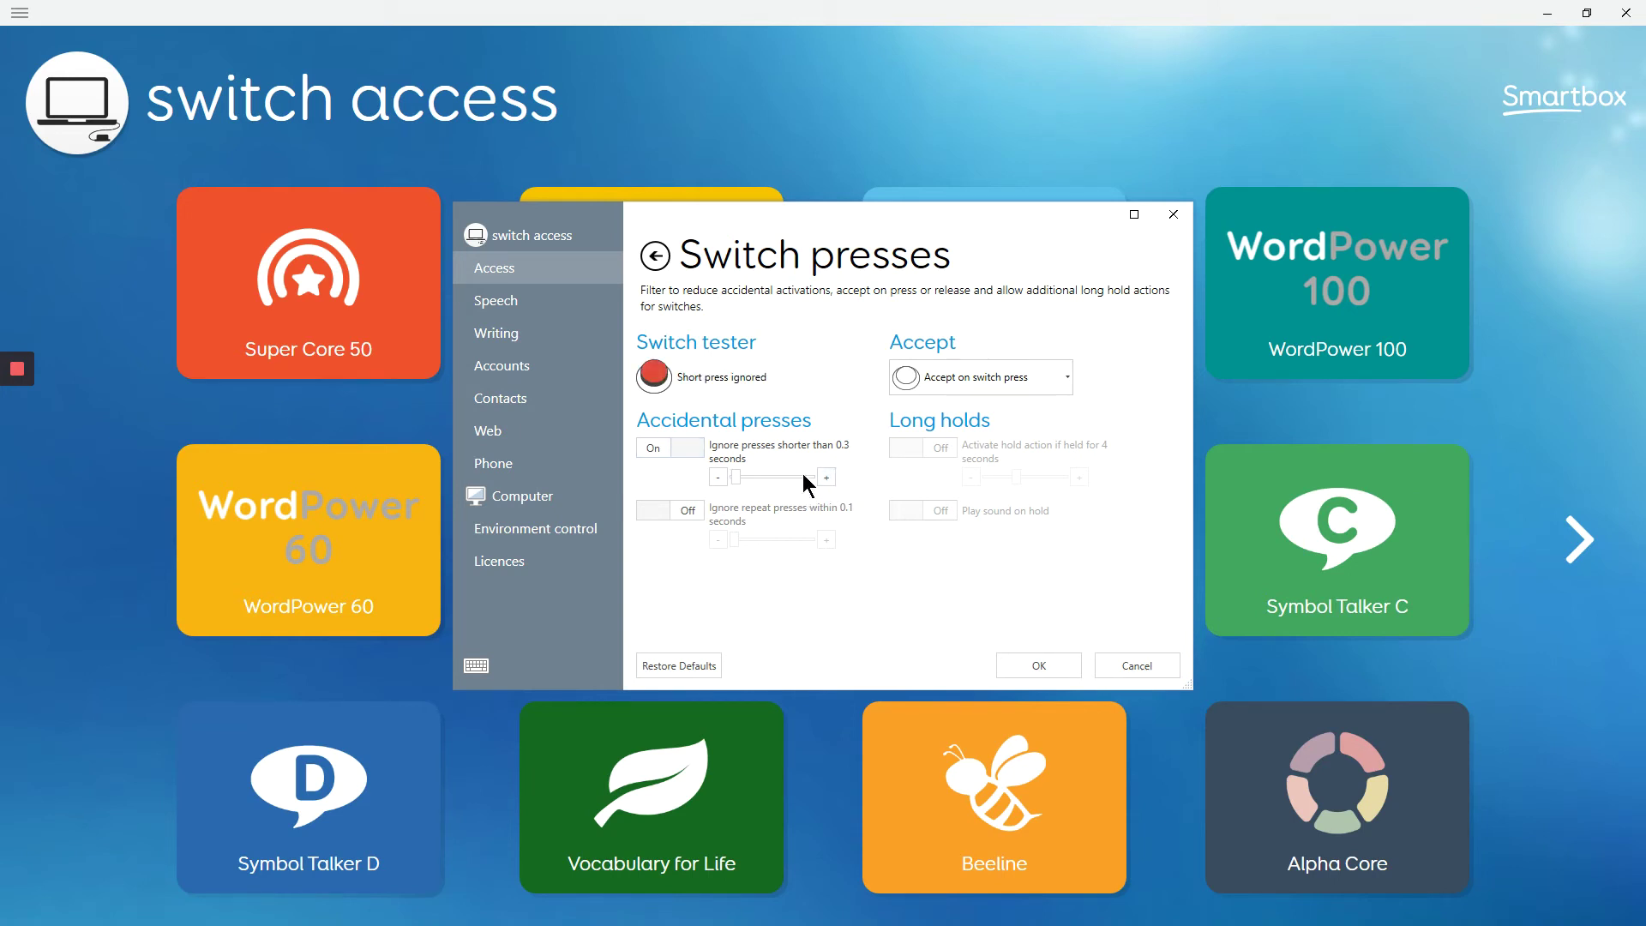
pyautogui.press('space')
pyautogui.press('space')
pyautogui.press('space')
pyautogui.press('space')
pyautogui.press('space')
pyautogui.press('space')
pyautogui.press('space')
pyautogui.press('space')
pyautogui.press('space')
# Turn off the short-press filter and ignore repeat presses within 0.2 seconds instead.
pyautogui.click(691, 446)
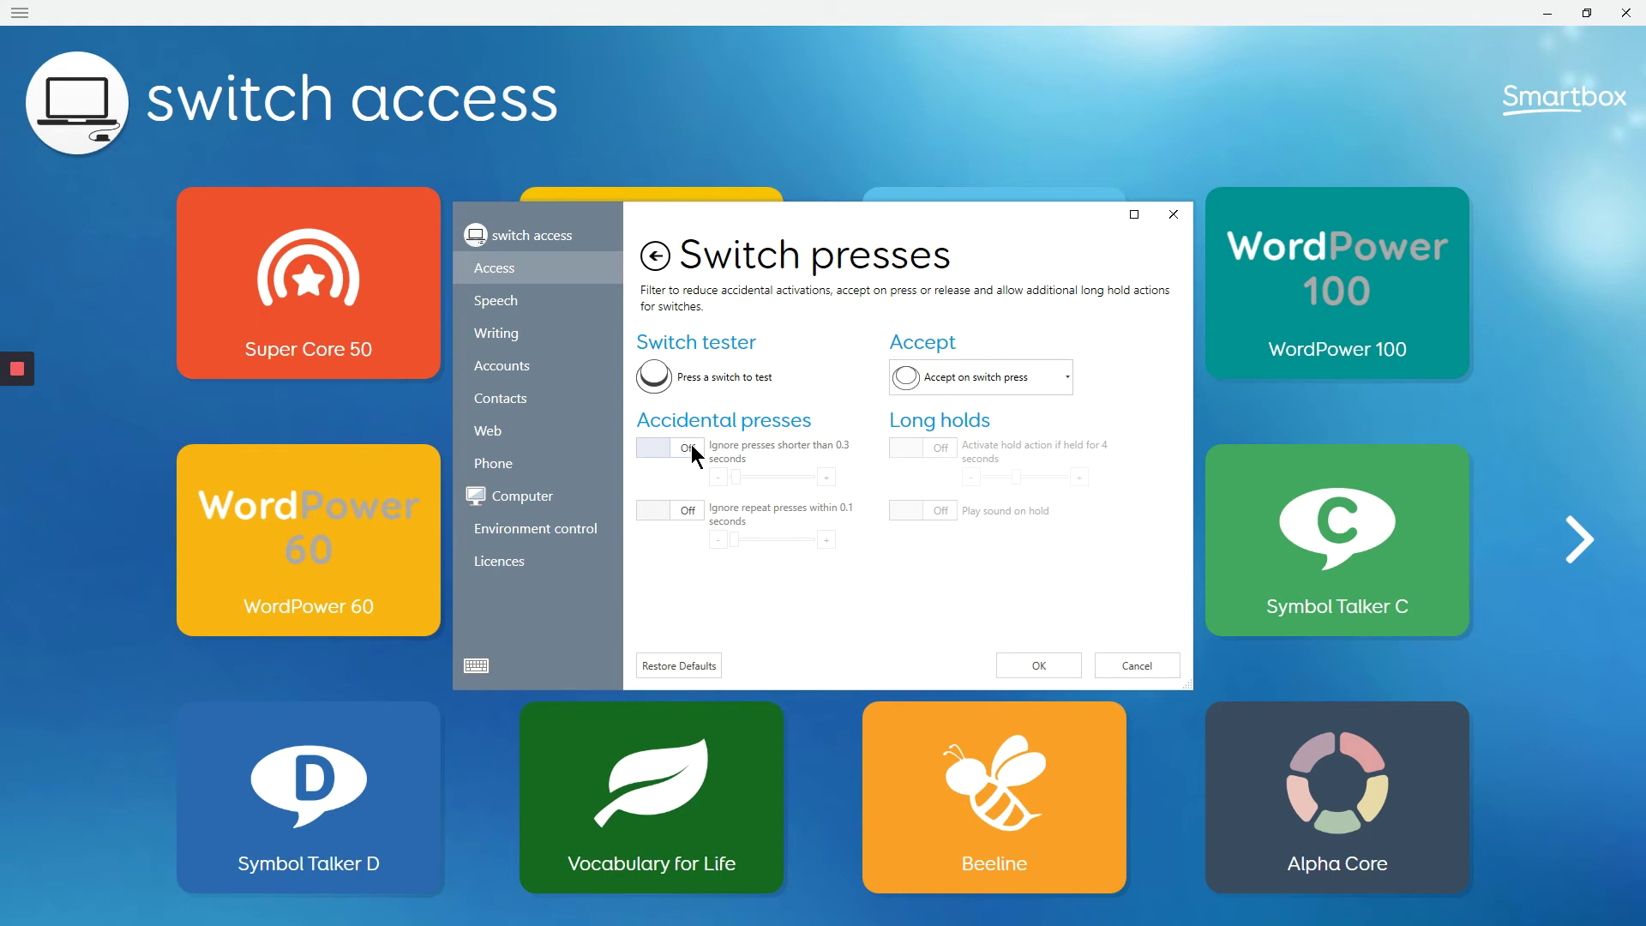
pyautogui.click(691, 512)
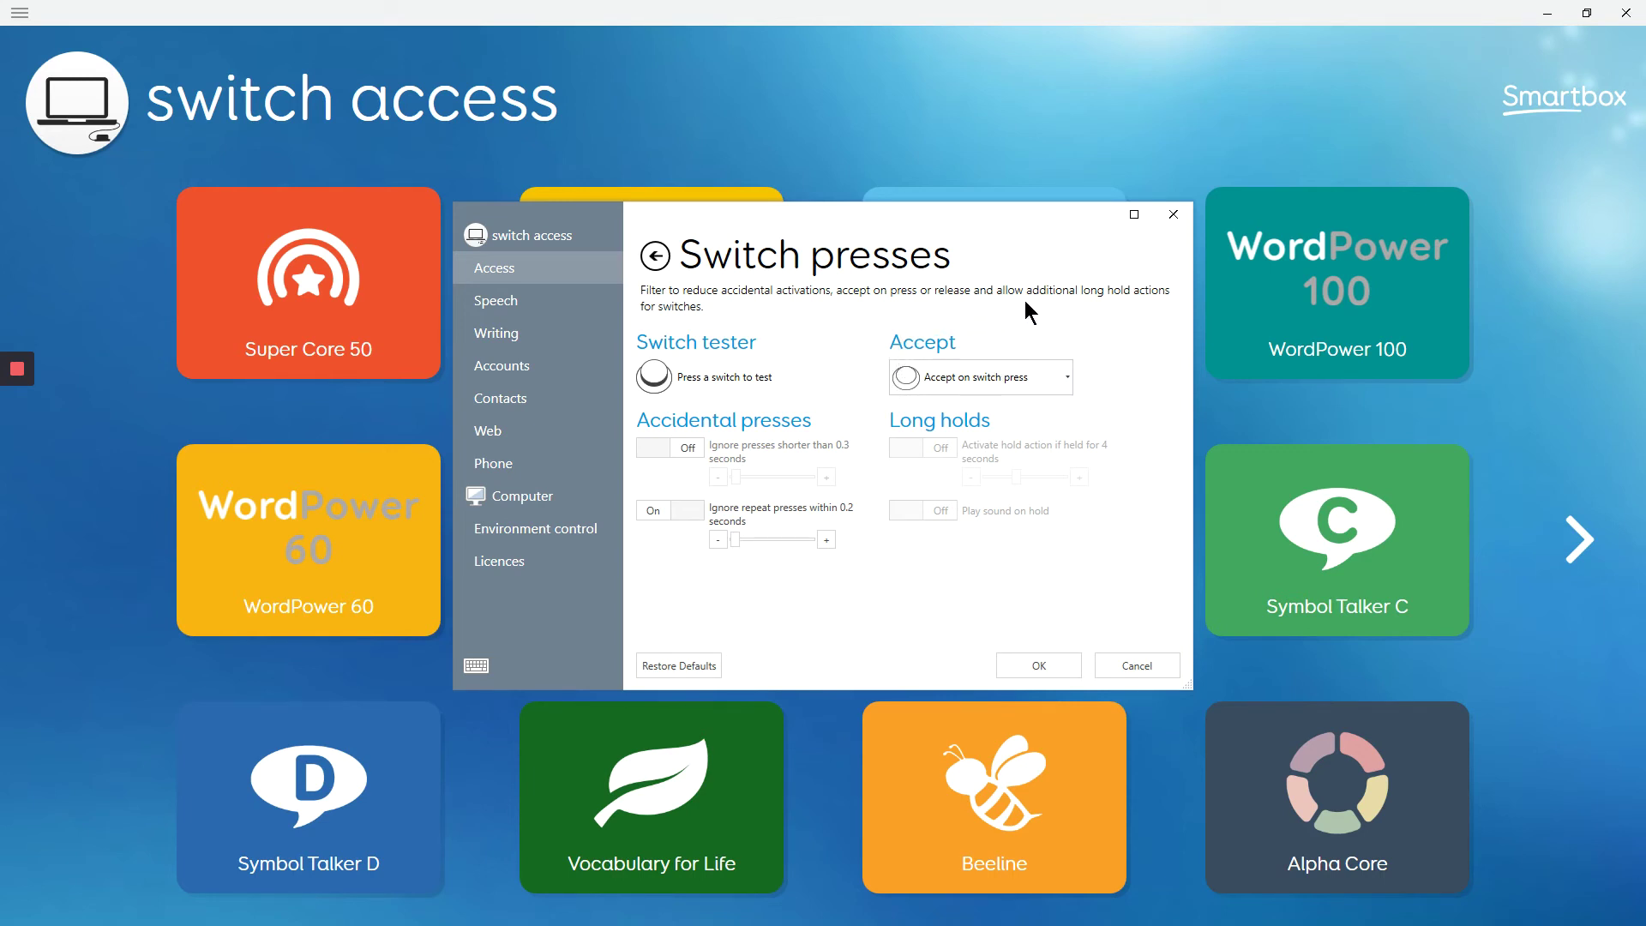
# Keep switch acceptance on "Accept on switch press" and turn off the repeat-press filter.
pyautogui.click(996, 383)
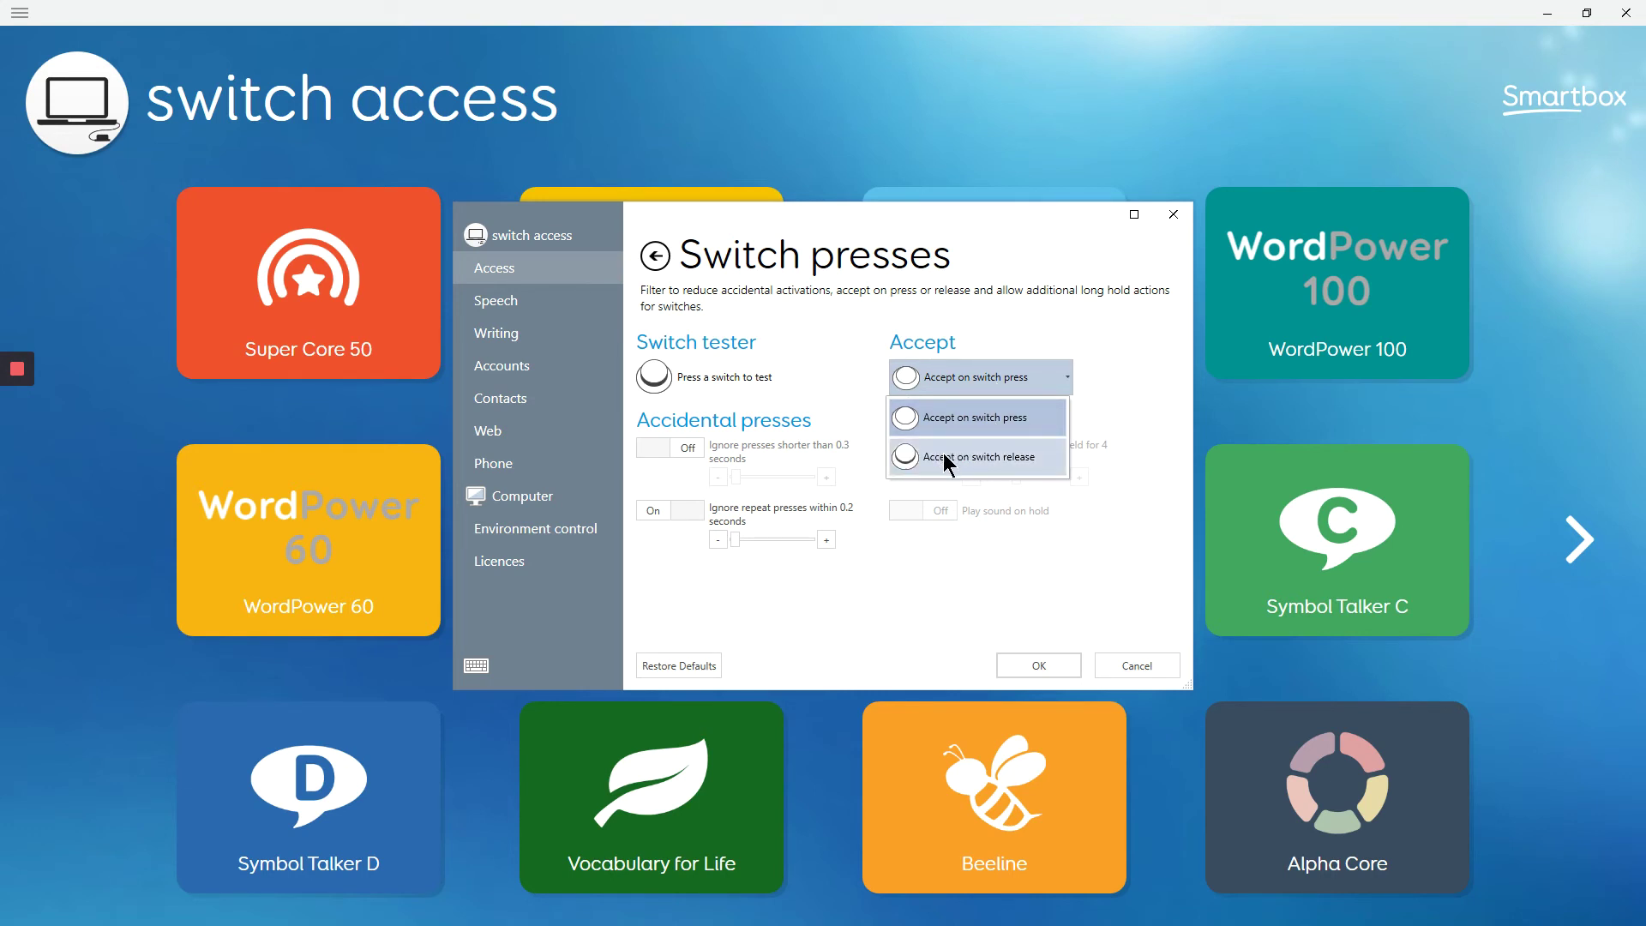
pyautogui.click(960, 419)
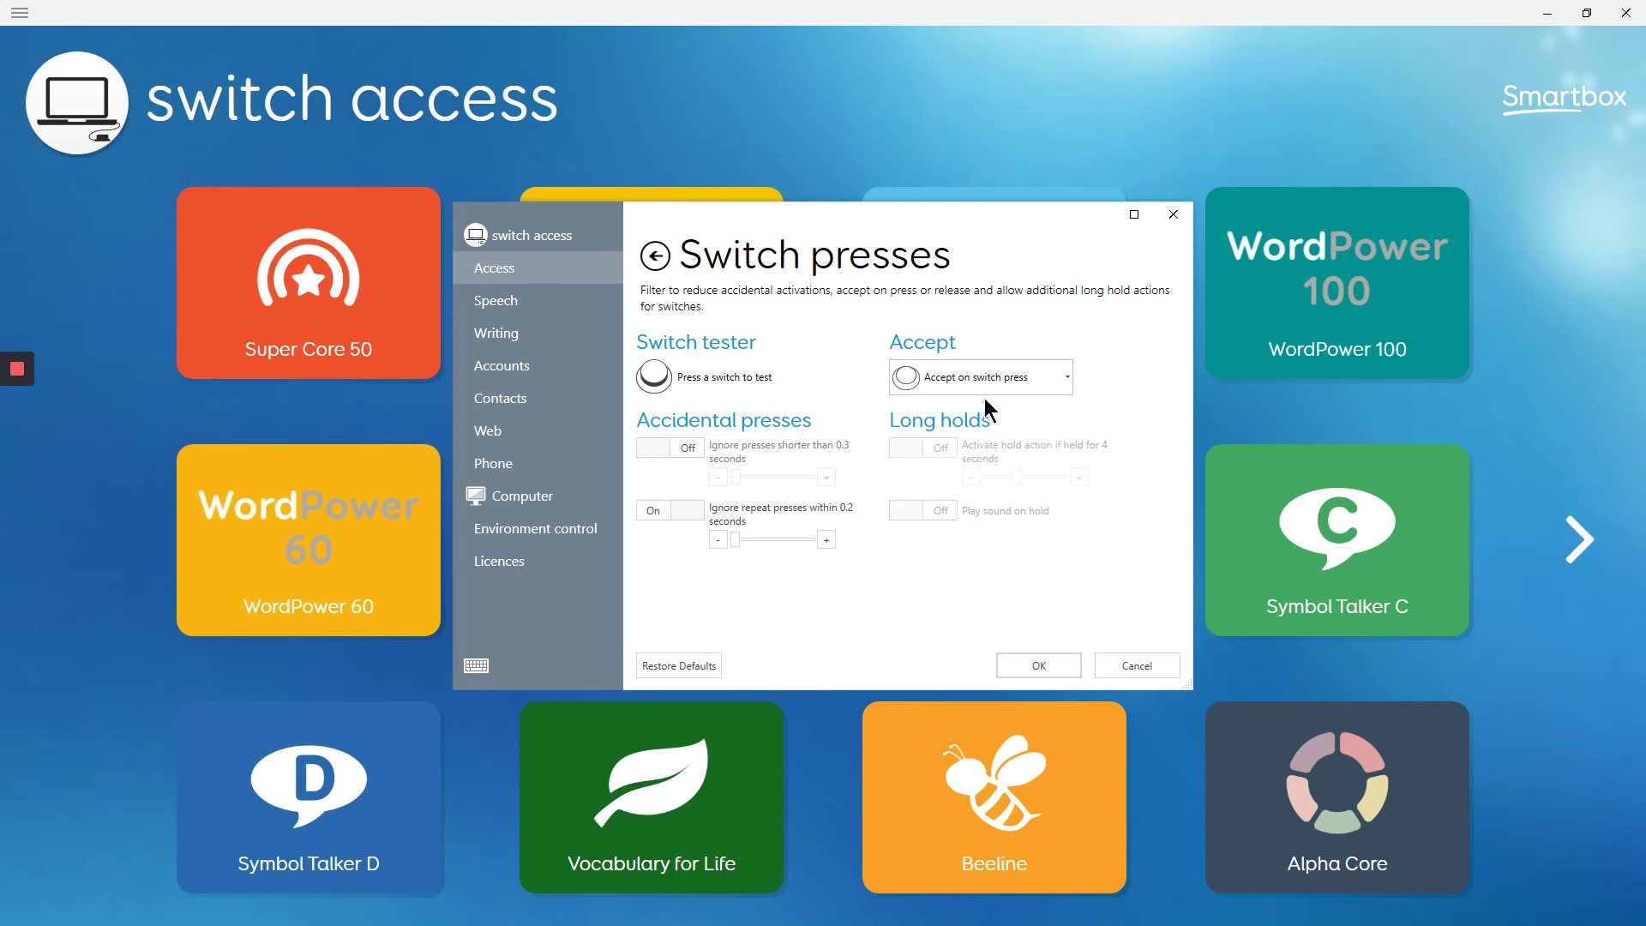
pyautogui.click(685, 513)
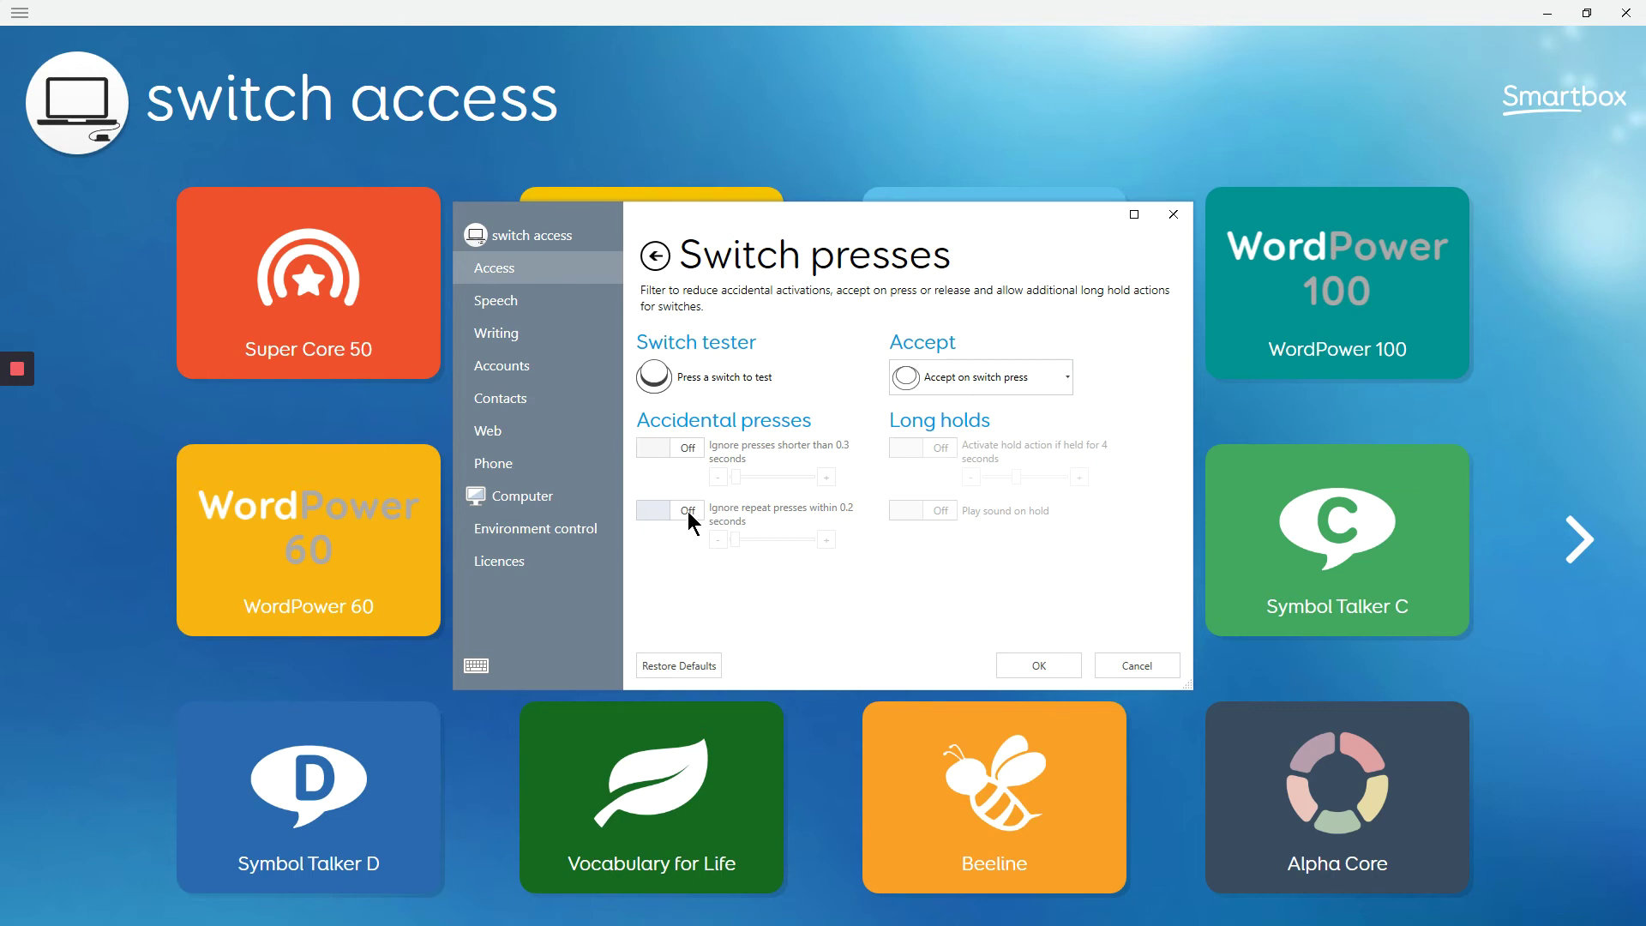
# Return to the switch scanning settings and save the access settings.
pyautogui.click(659, 256)
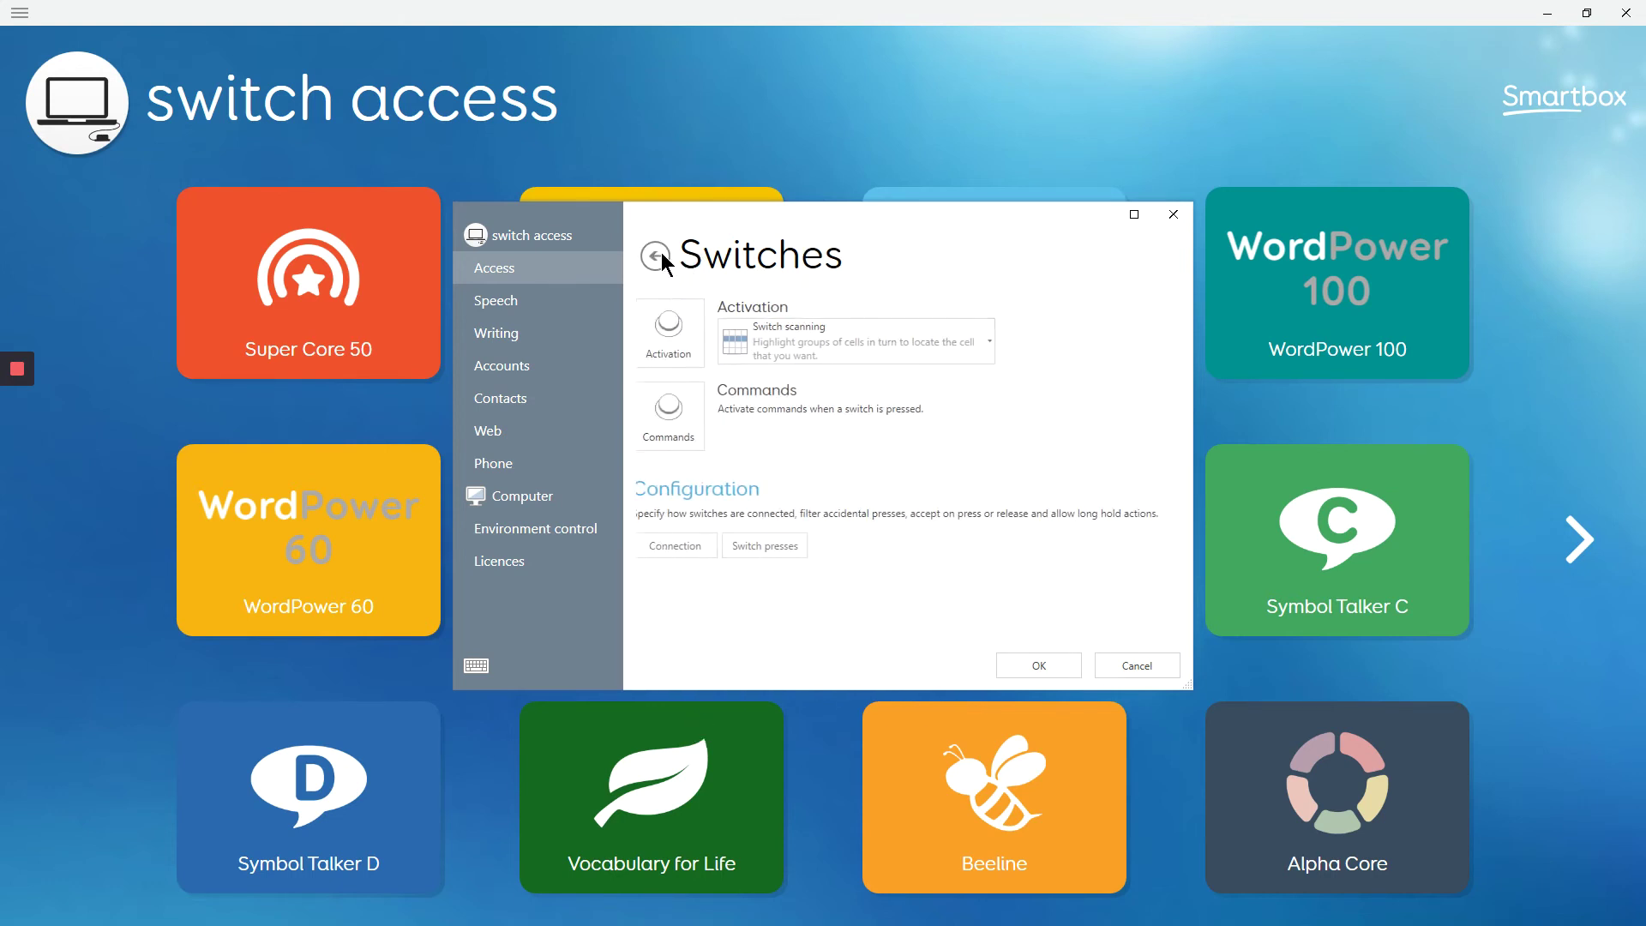
pyautogui.click(673, 328)
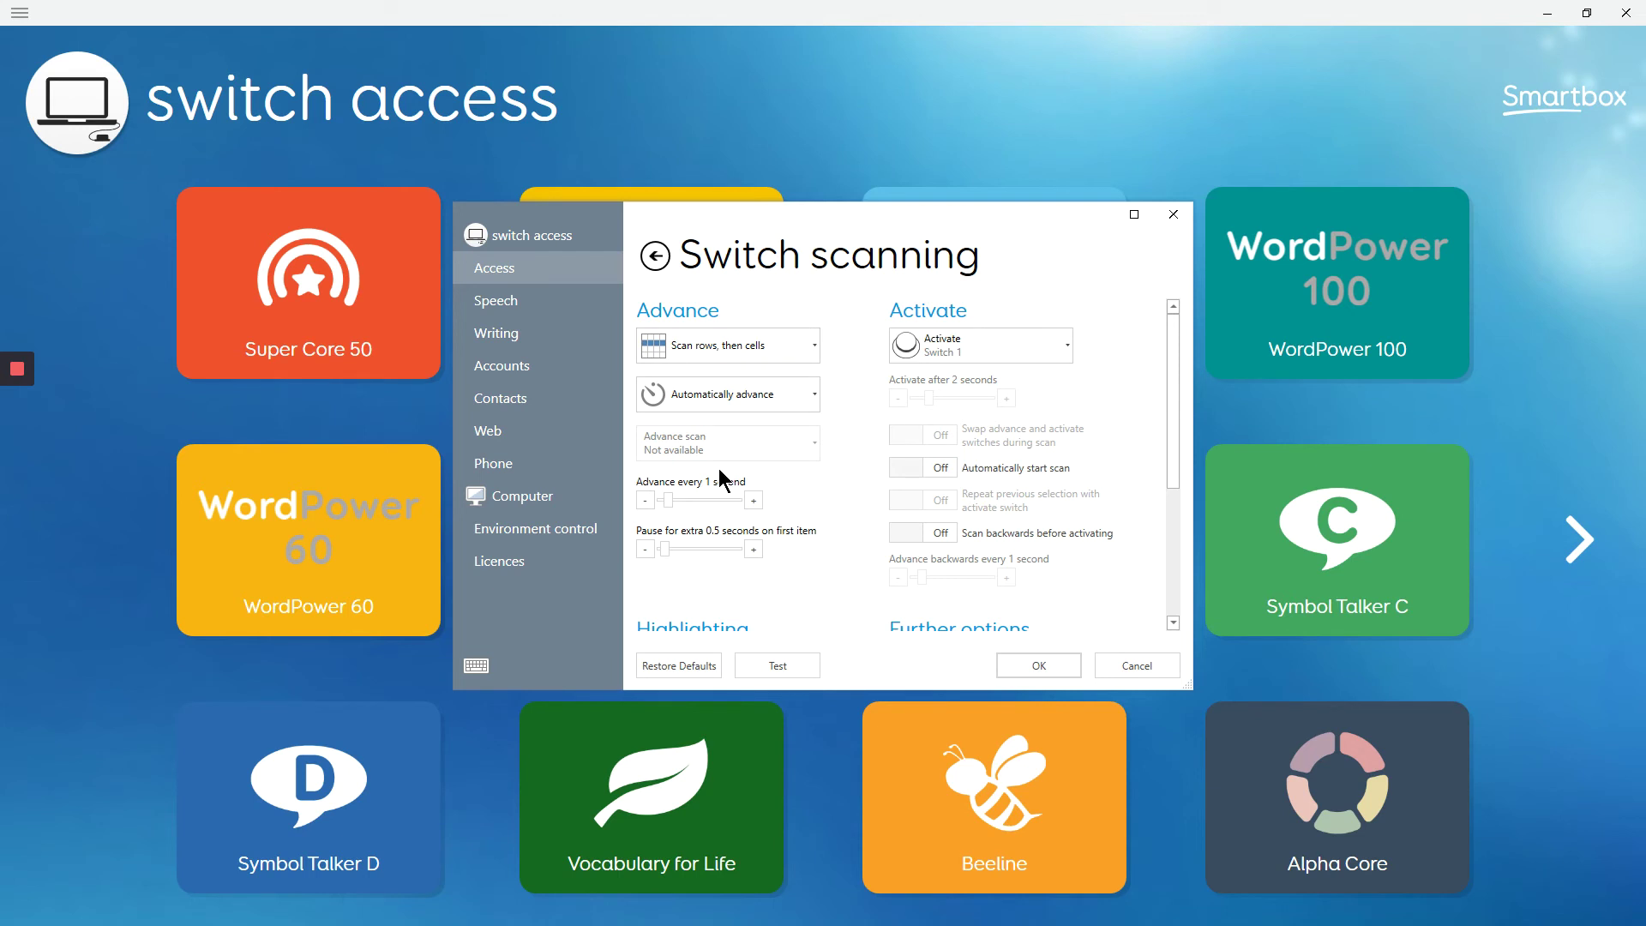
pyautogui.click(1027, 667)
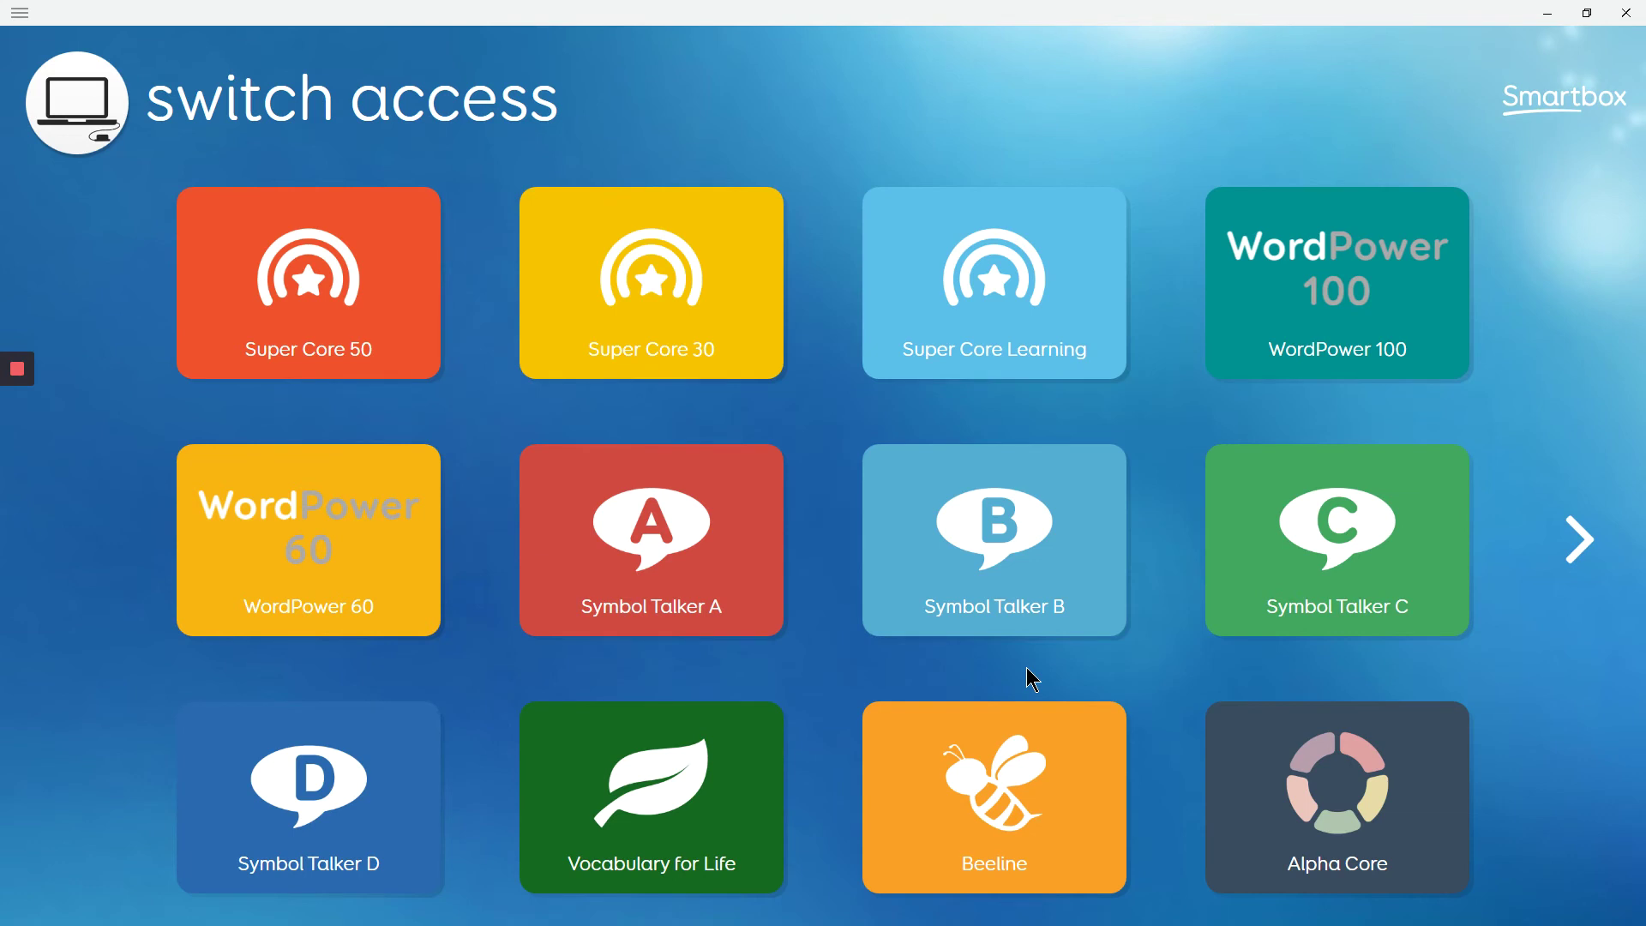
# Open Super Core 50 by switch scanning and write "I like this" from its word cells.
pyautogui.press('space')
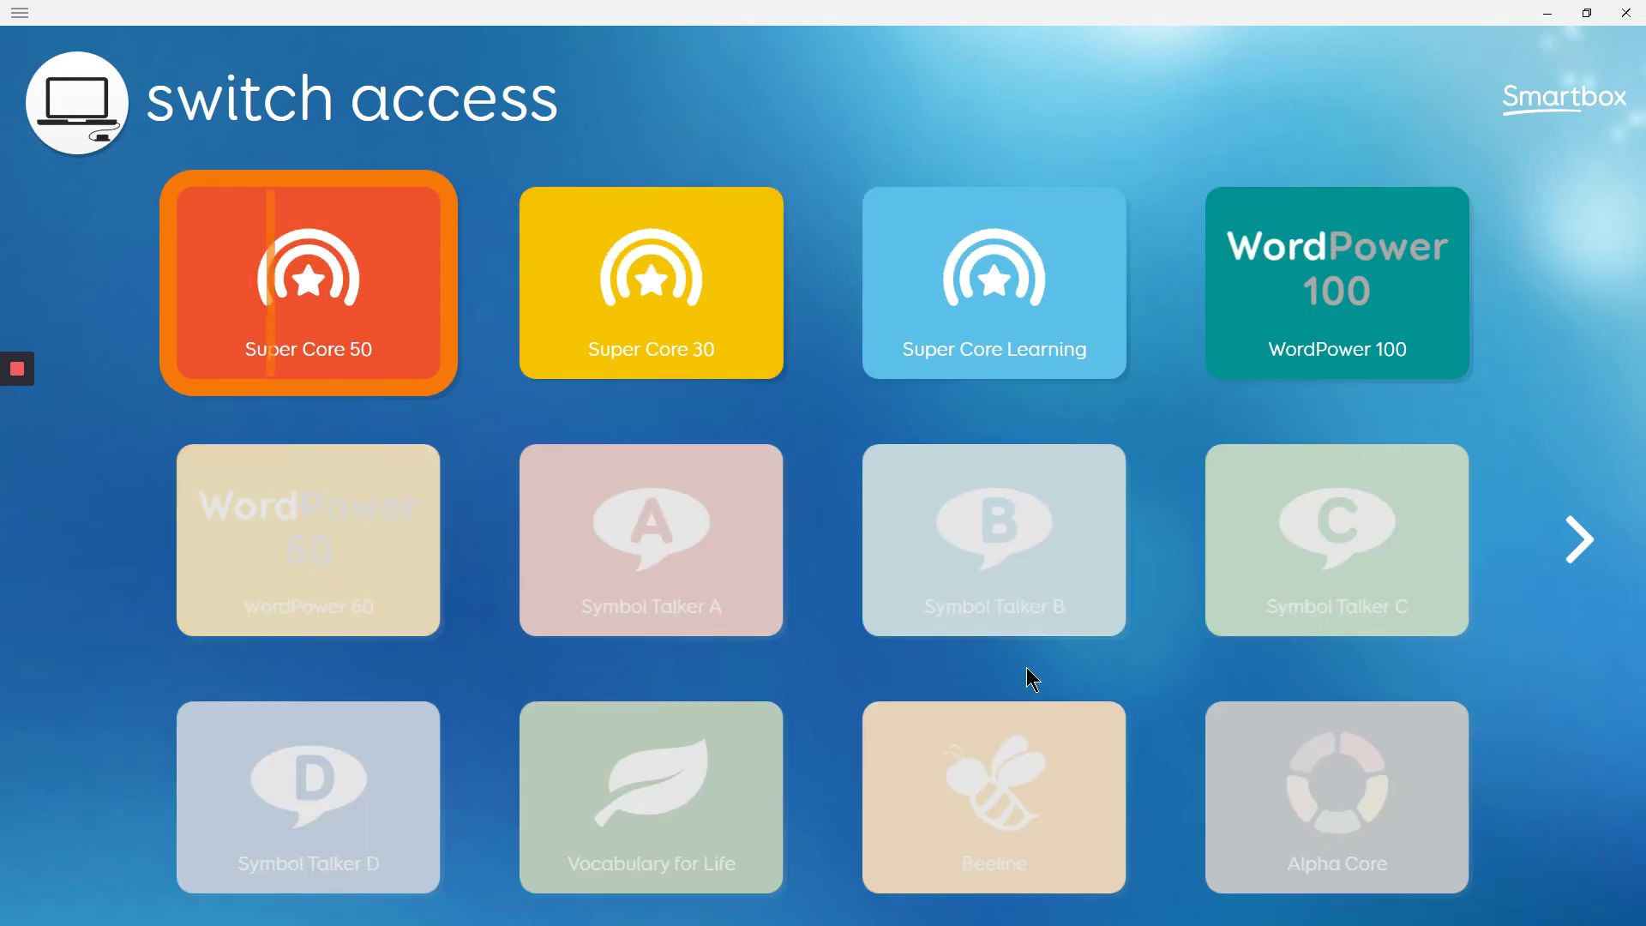
pyautogui.press('space')
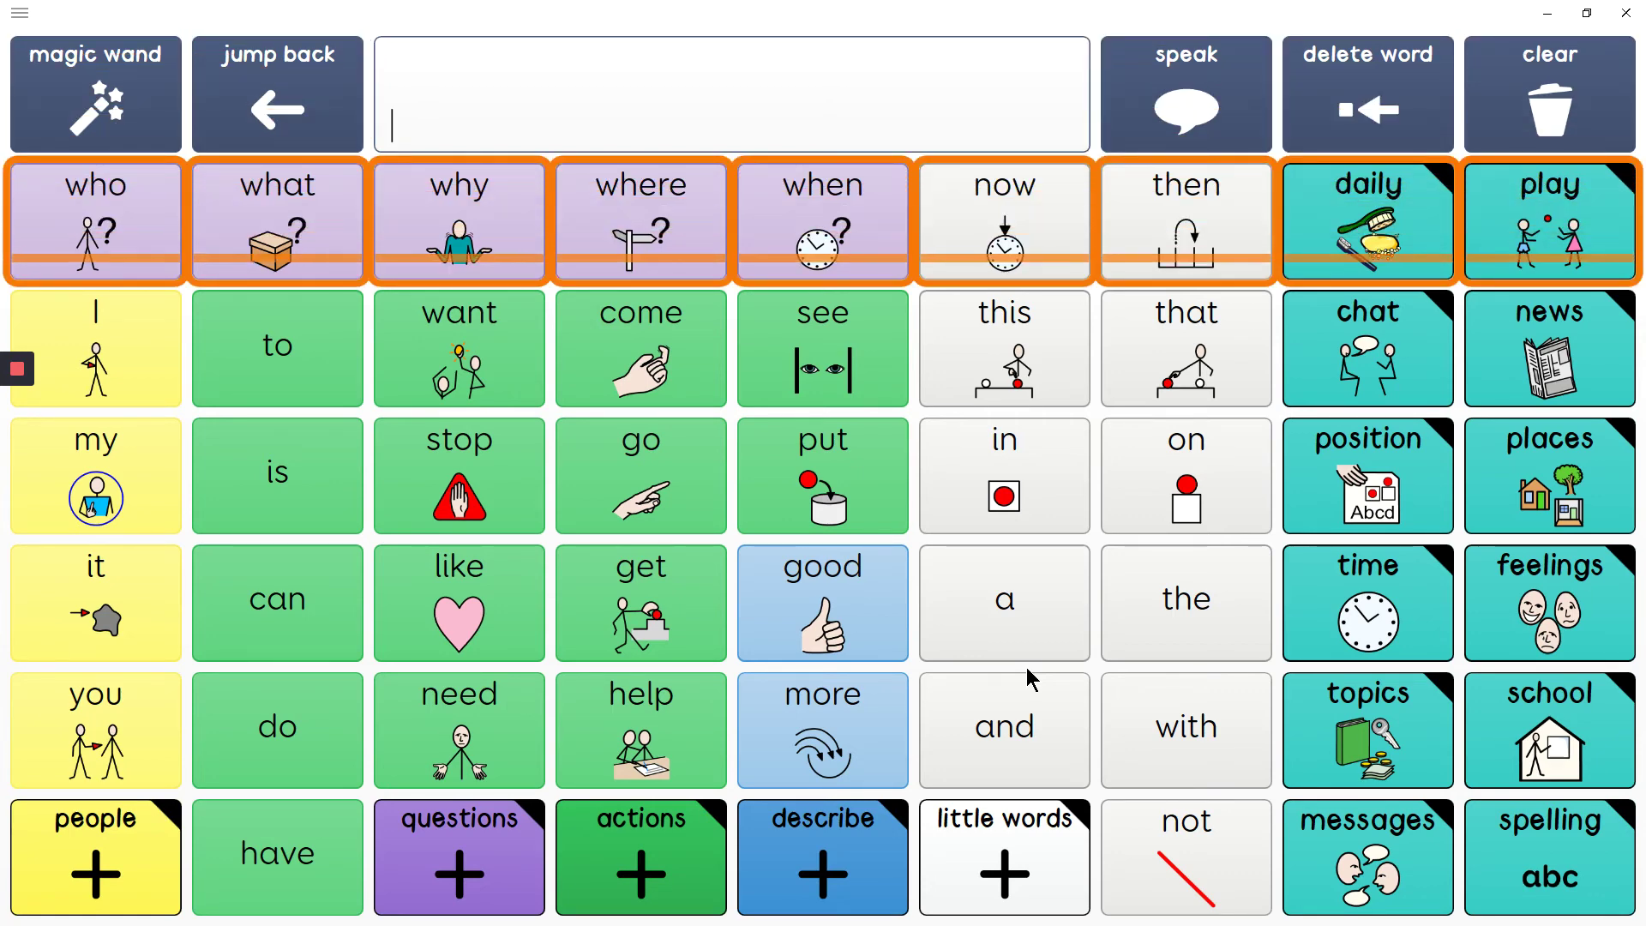
pyautogui.press('space')
pyautogui.press('space')
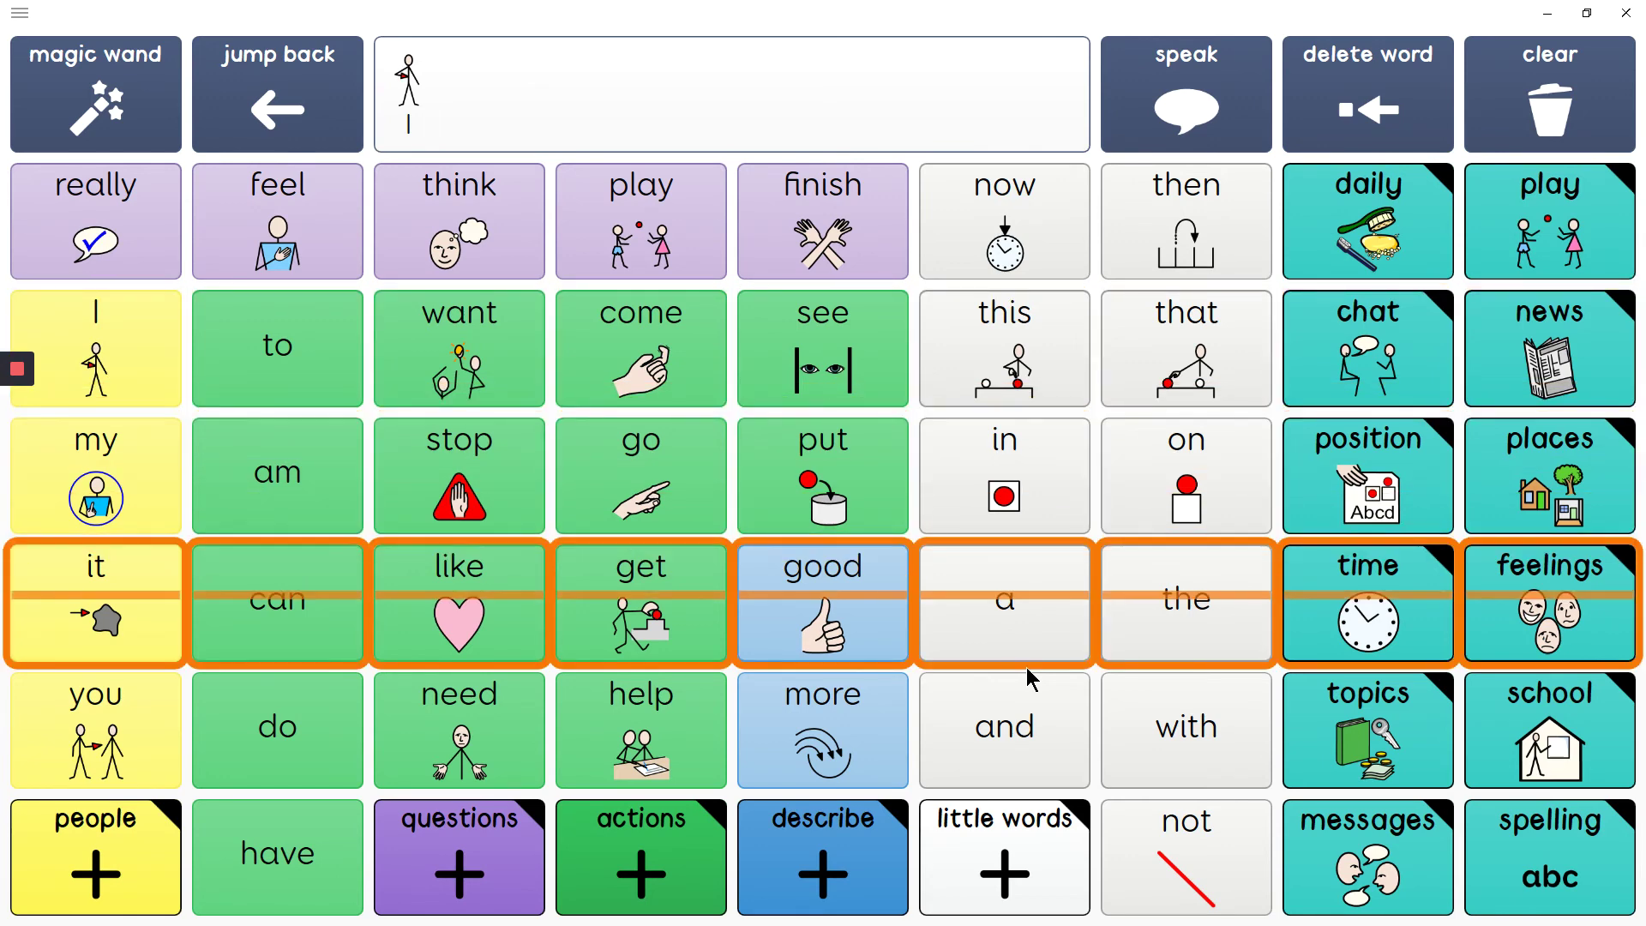
pyautogui.press('space')
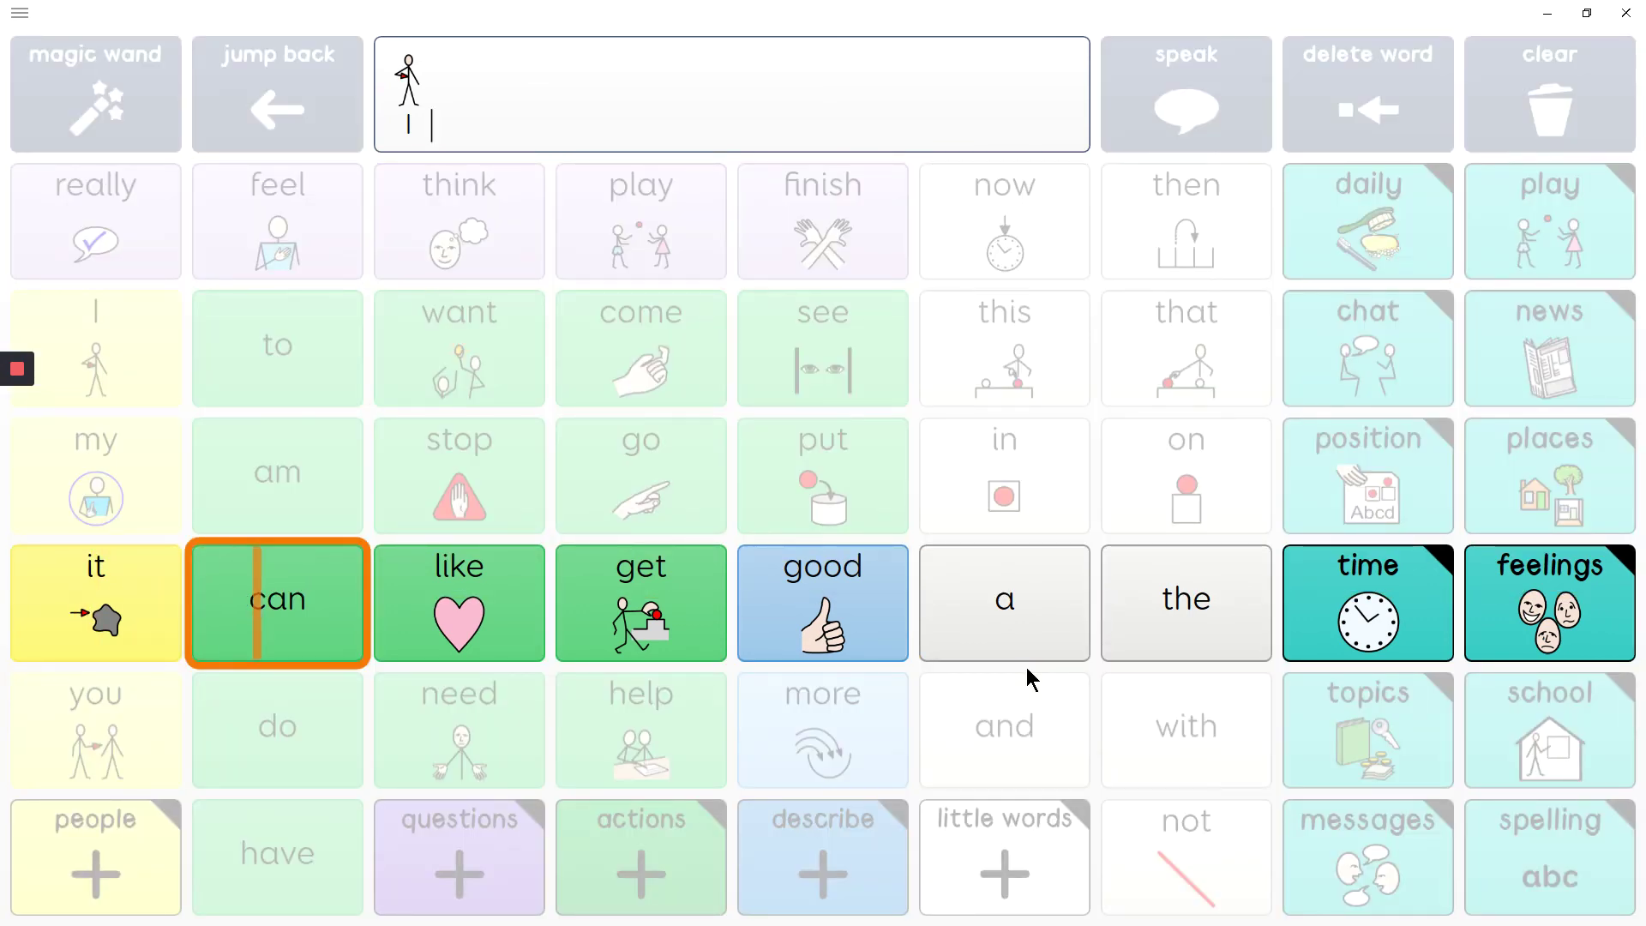
pyautogui.press('space')
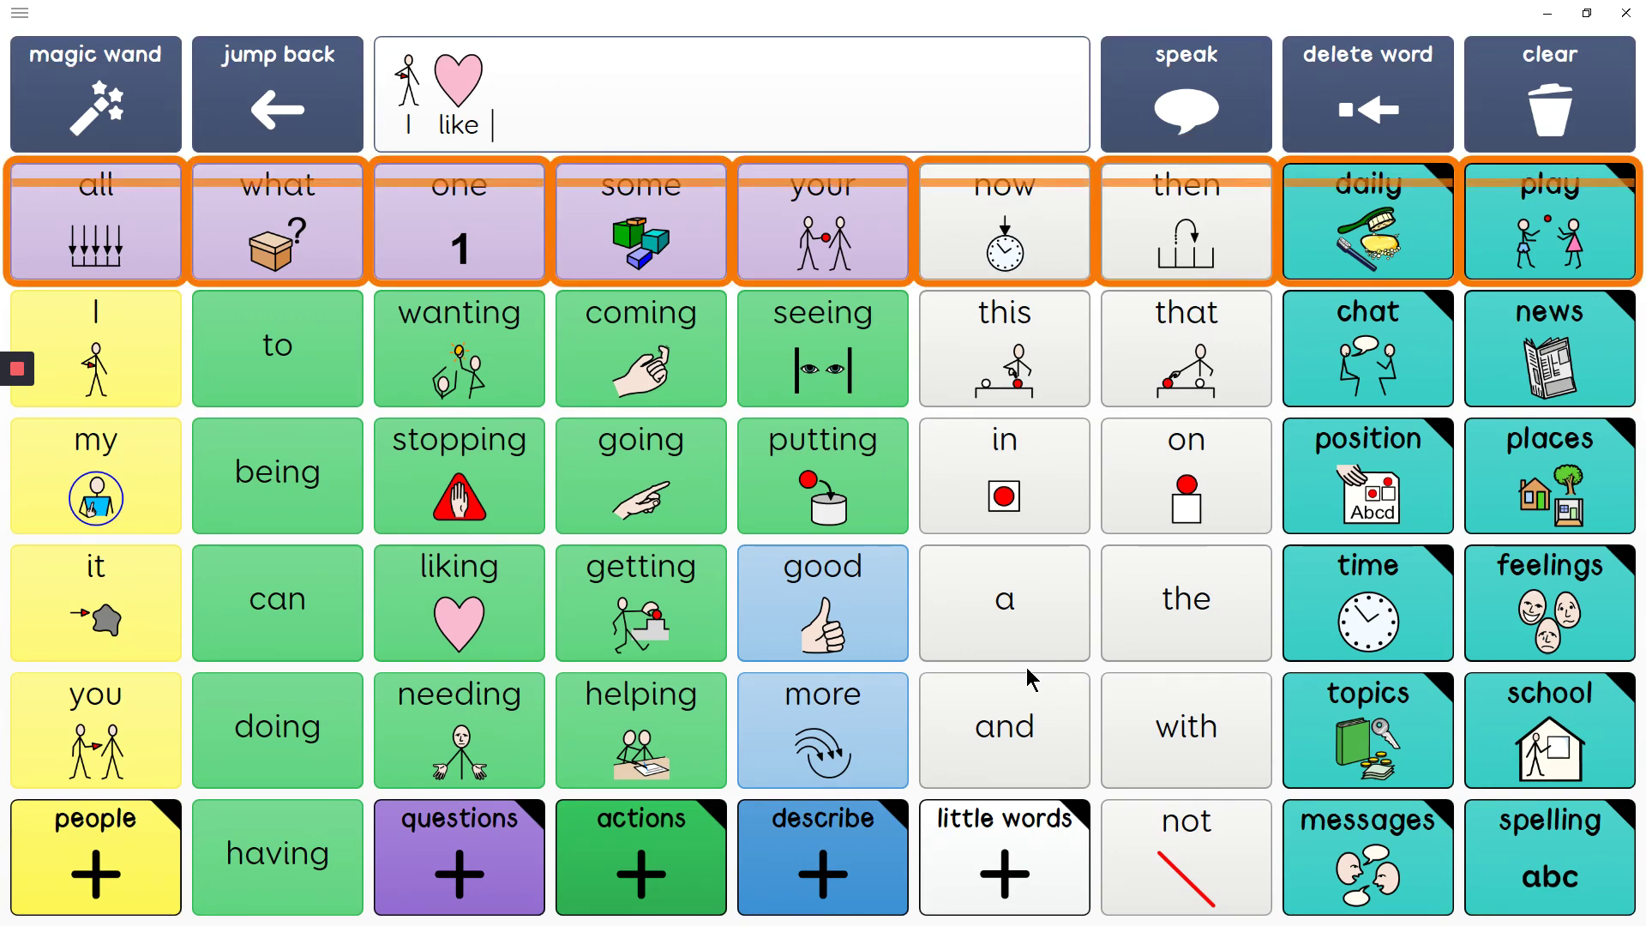
pyautogui.press('space')
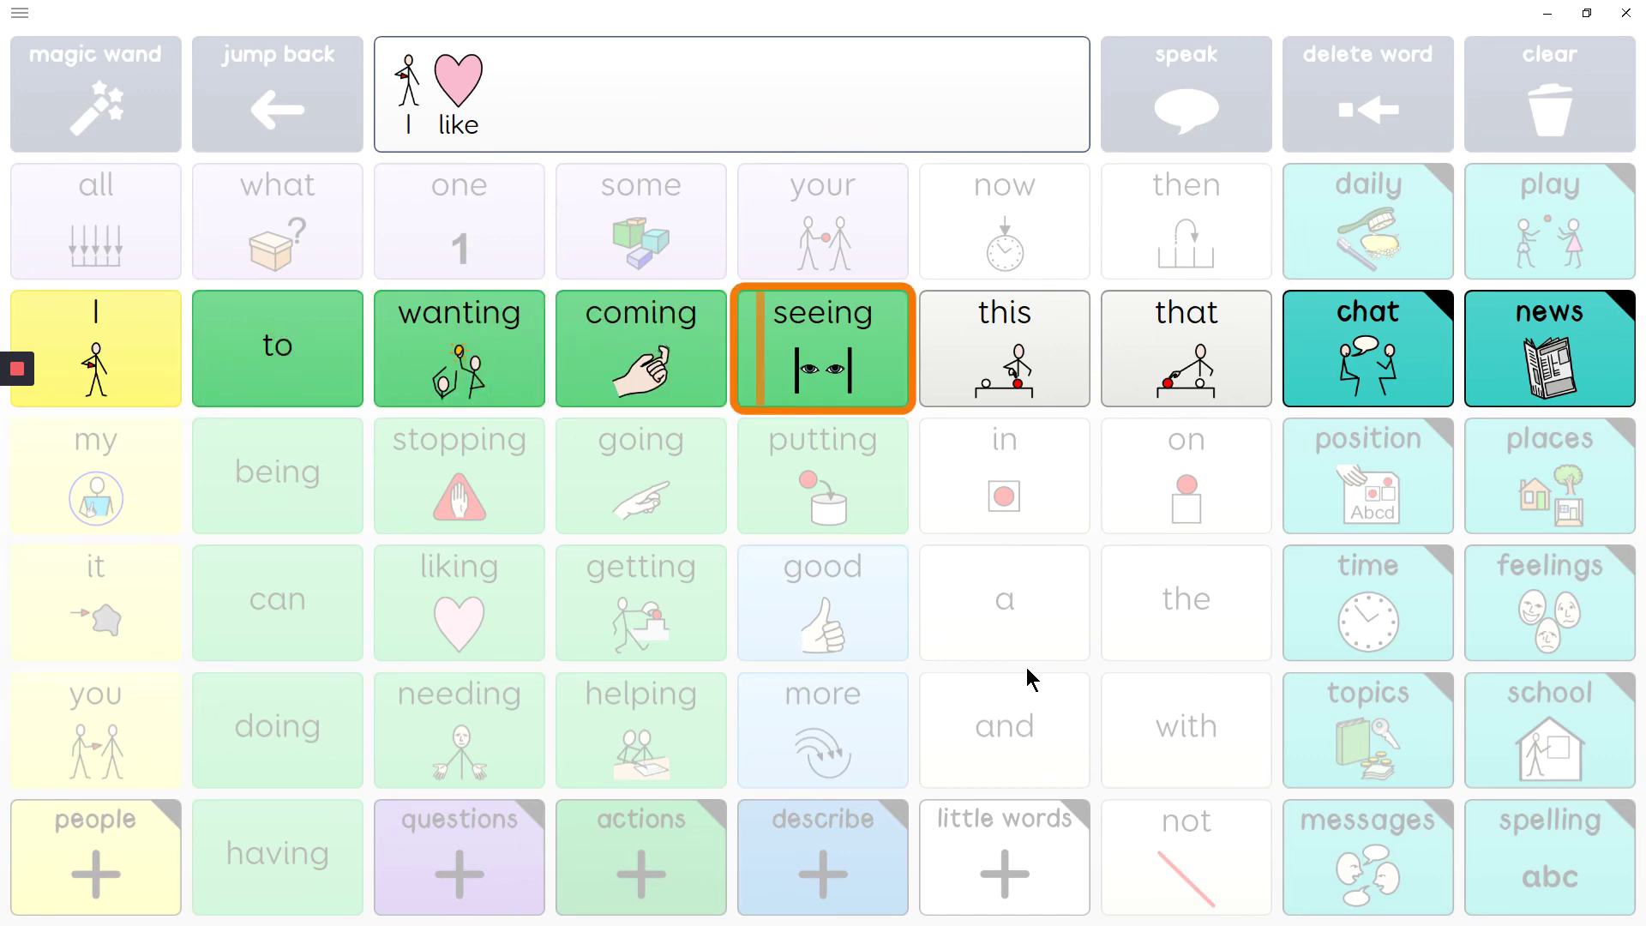
pyautogui.press('space')
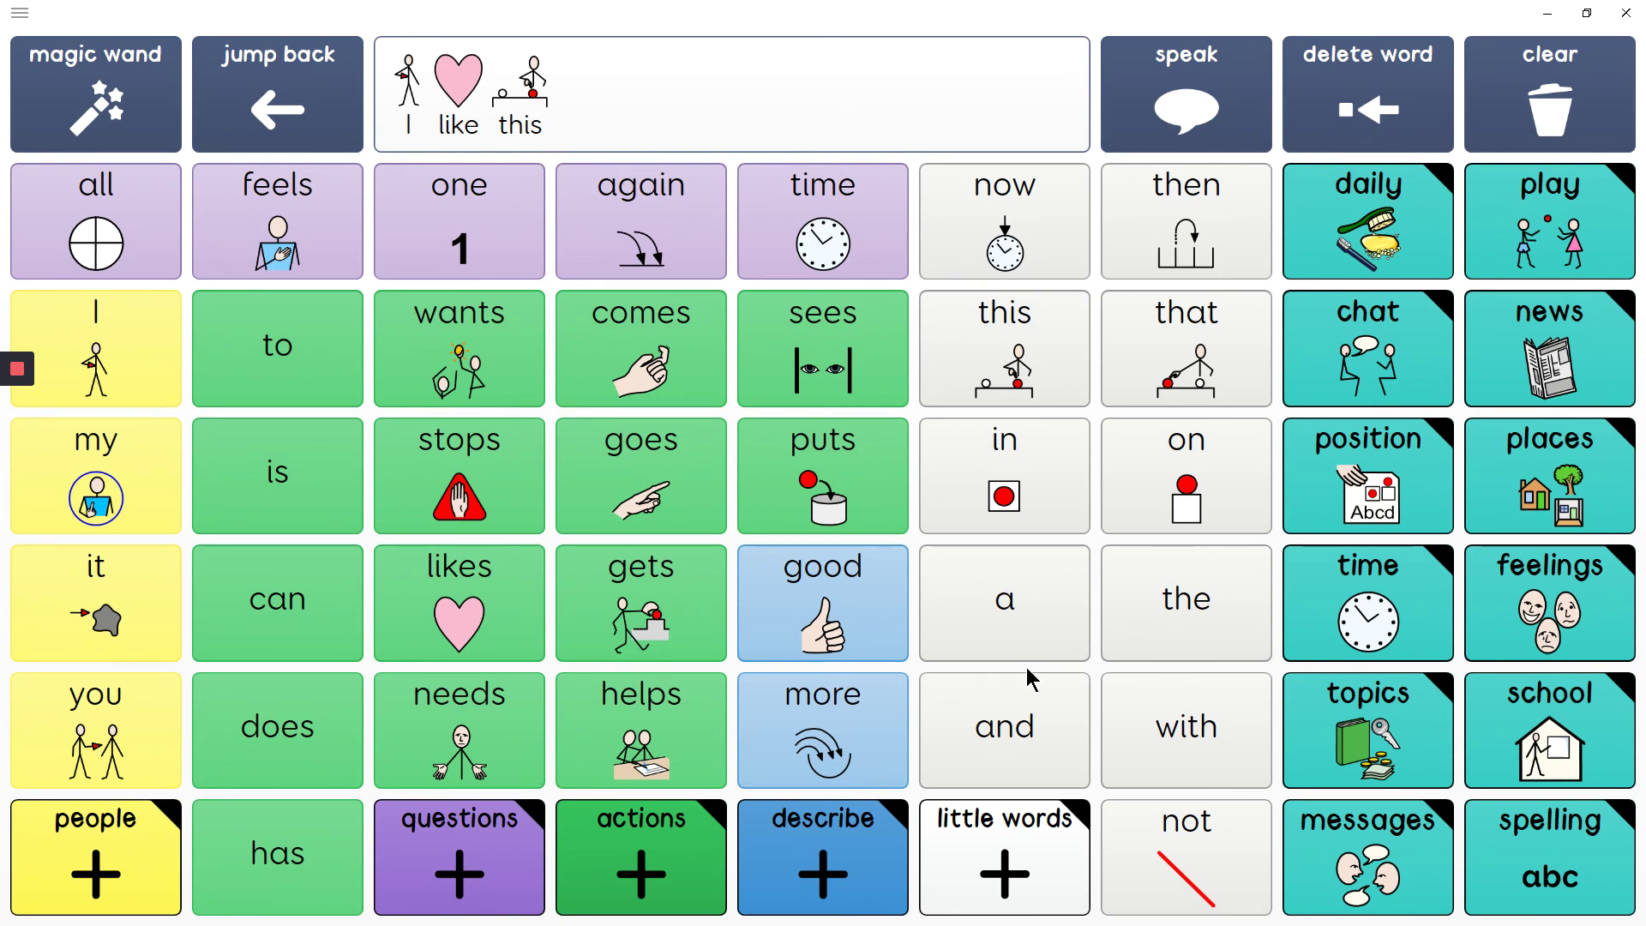
# Change the switch scanning pattern to "Scan blocks, then rows, then cells" and save the settings.
pyautogui.click(47, 12)
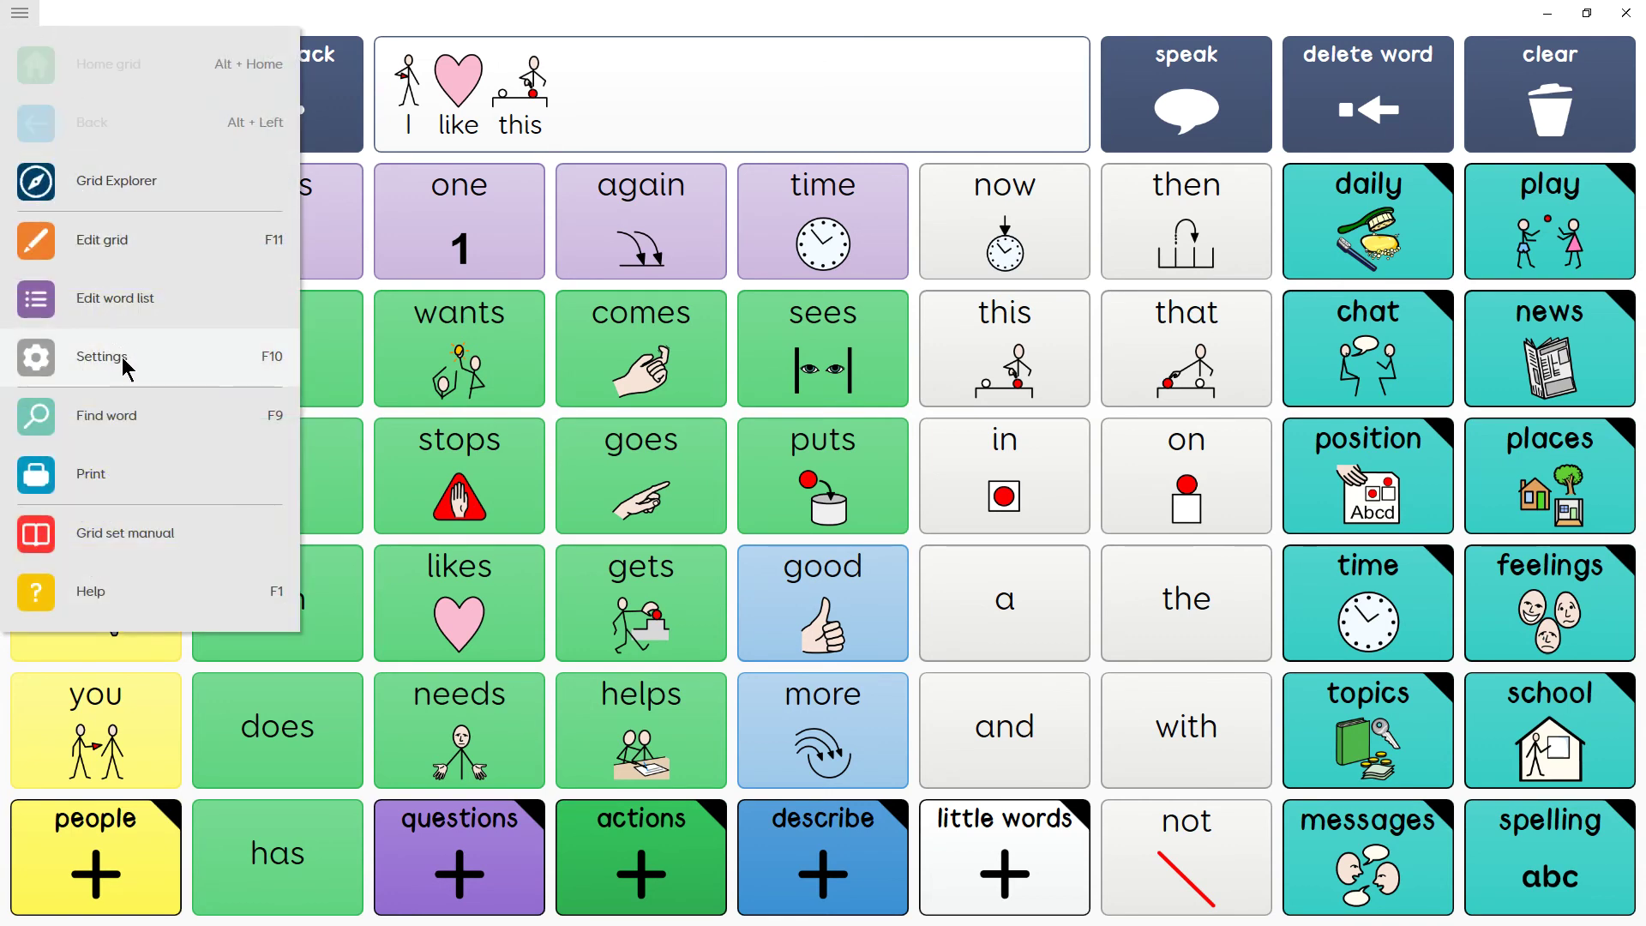
pyautogui.click(126, 368)
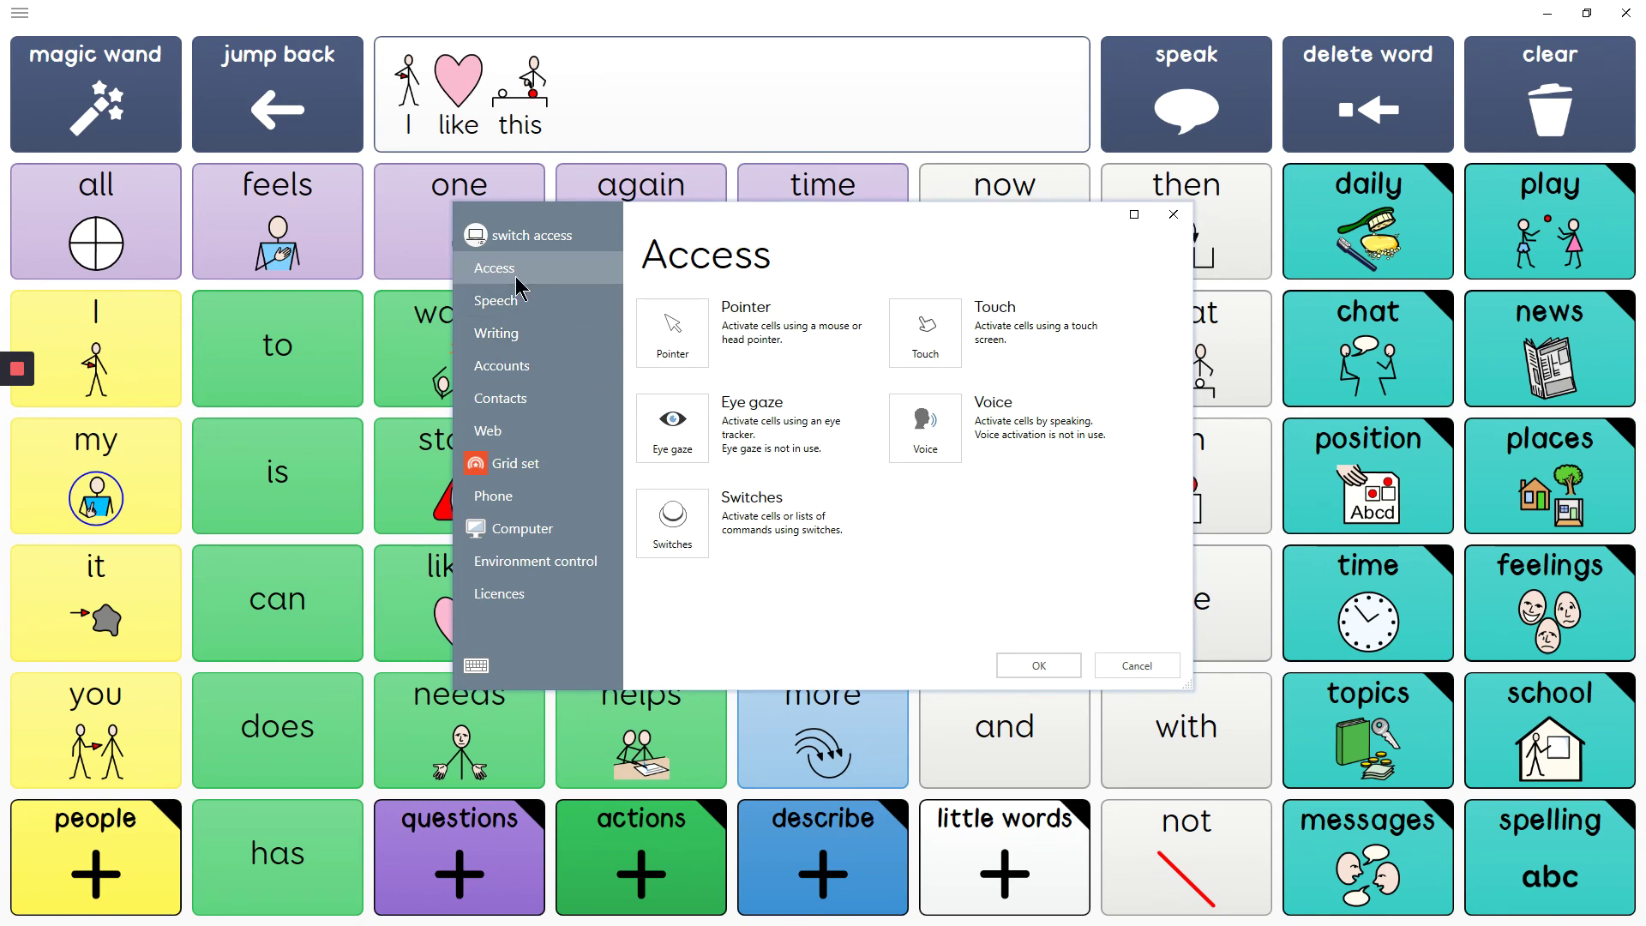
pyautogui.click(676, 531)
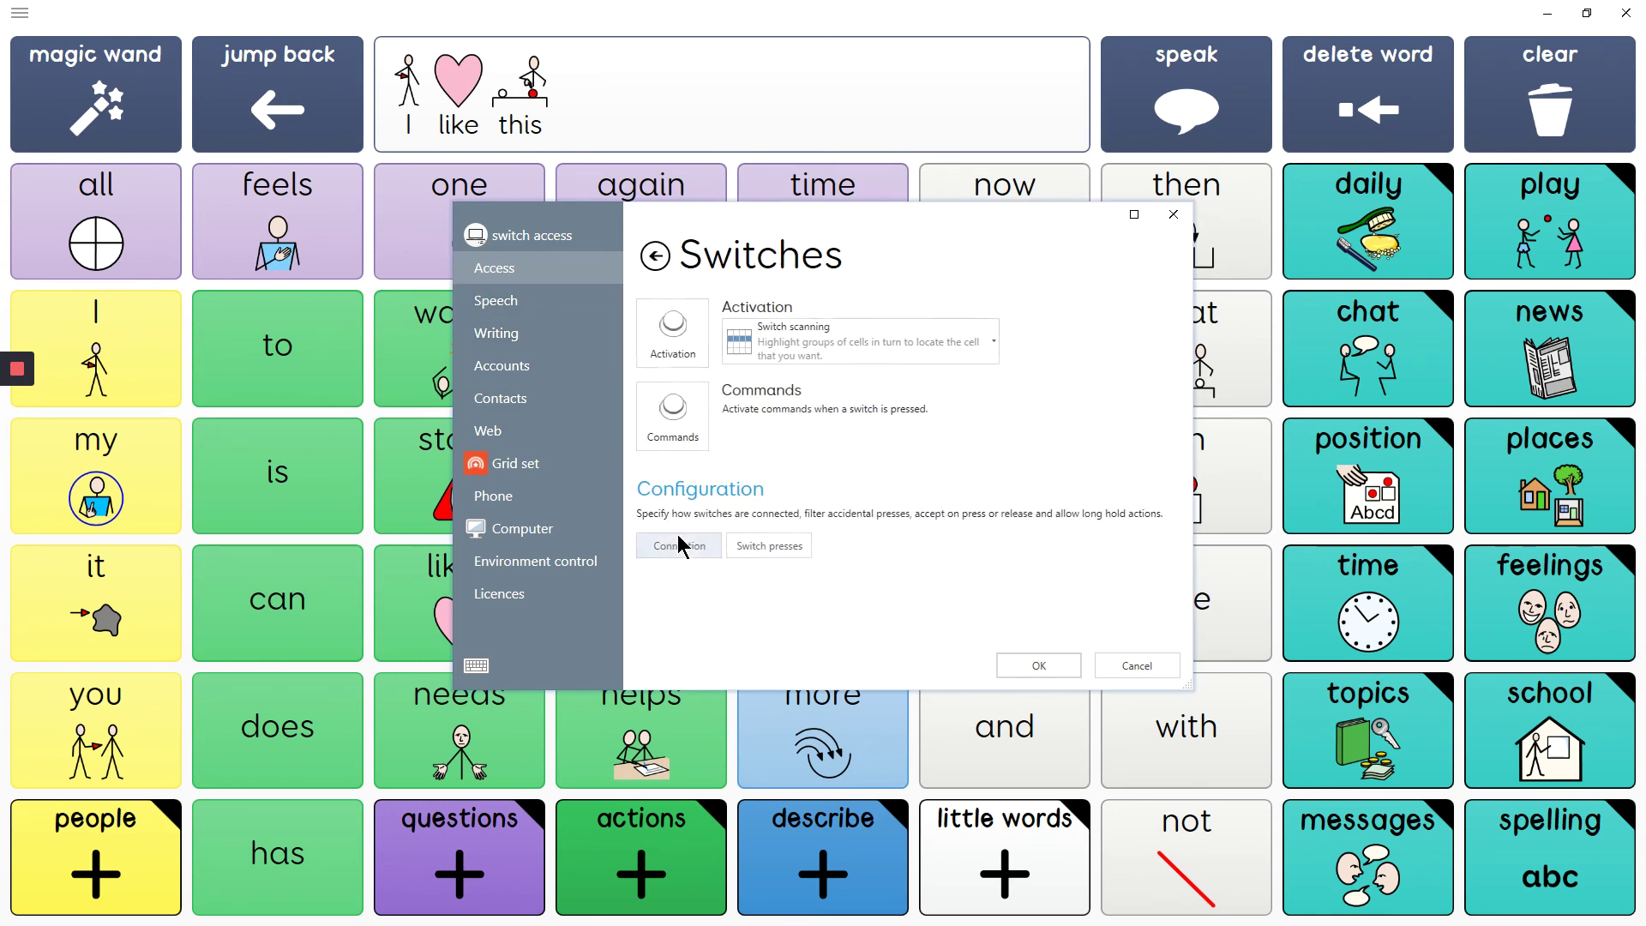
pyautogui.click(689, 333)
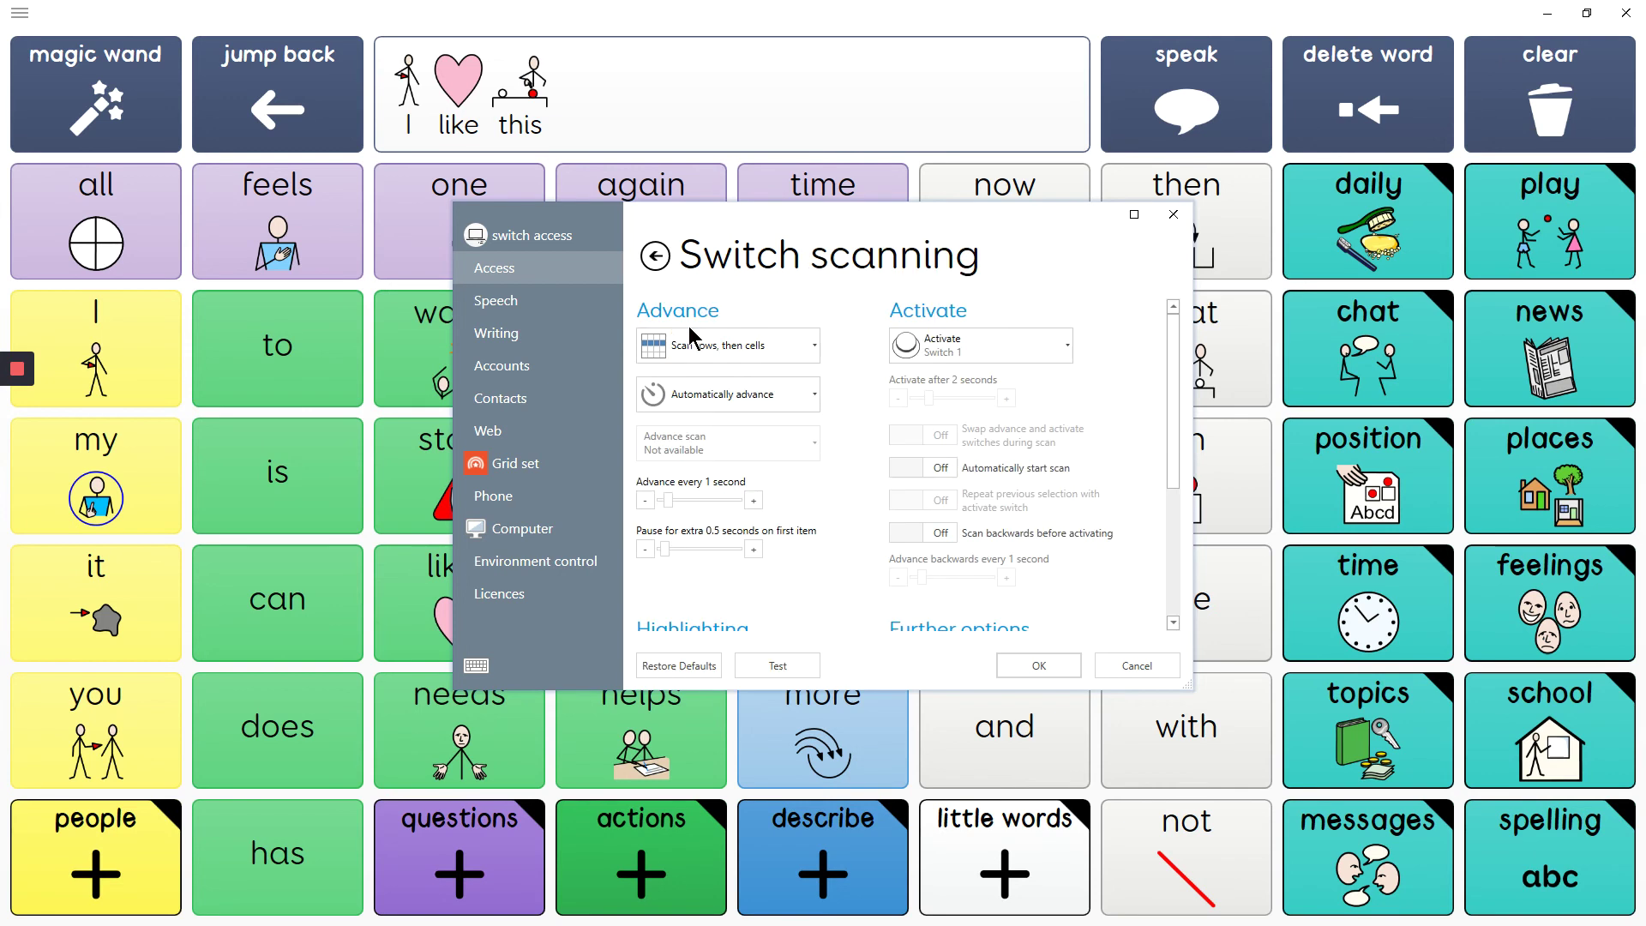
pyautogui.click(729, 351)
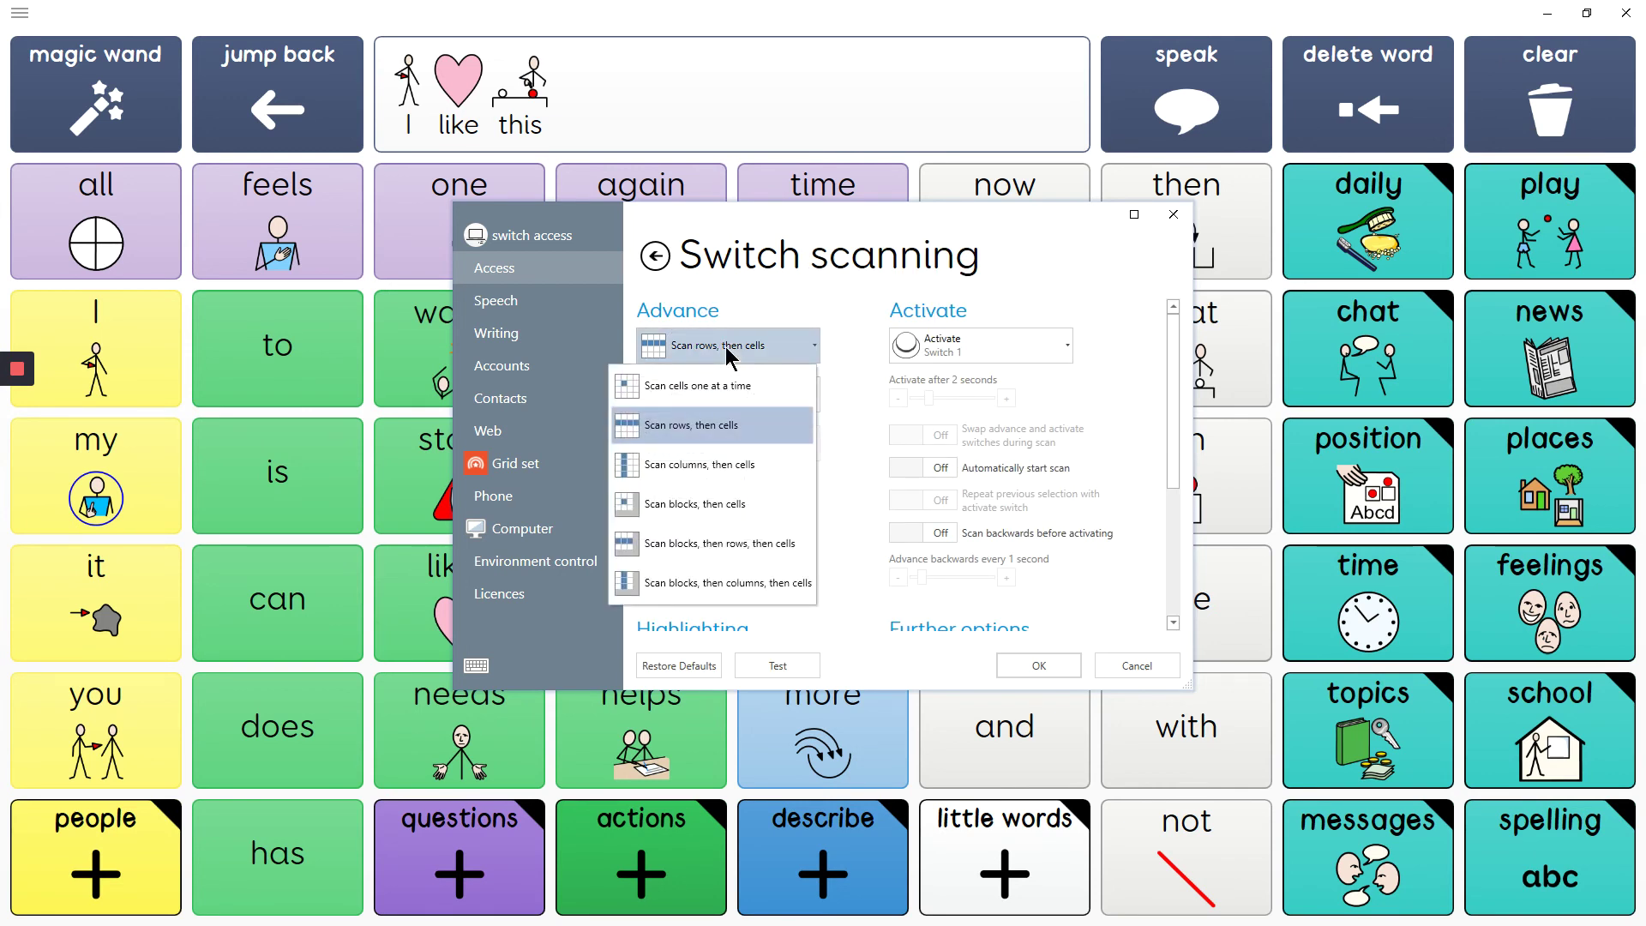
pyautogui.click(682, 549)
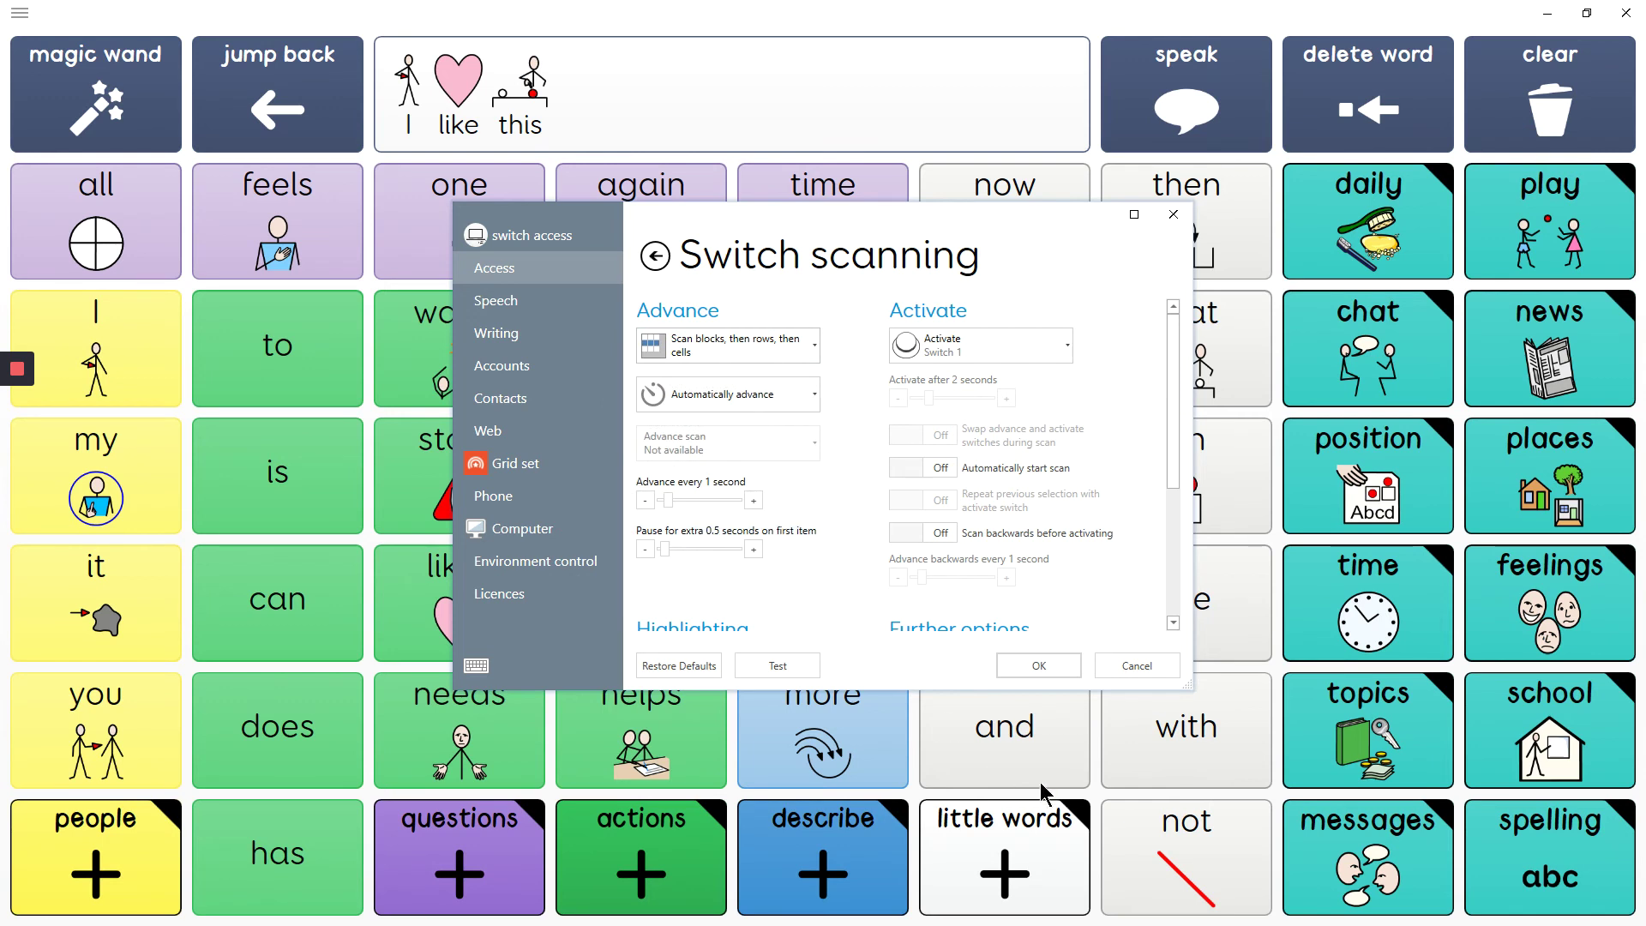
pyautogui.click(1036, 665)
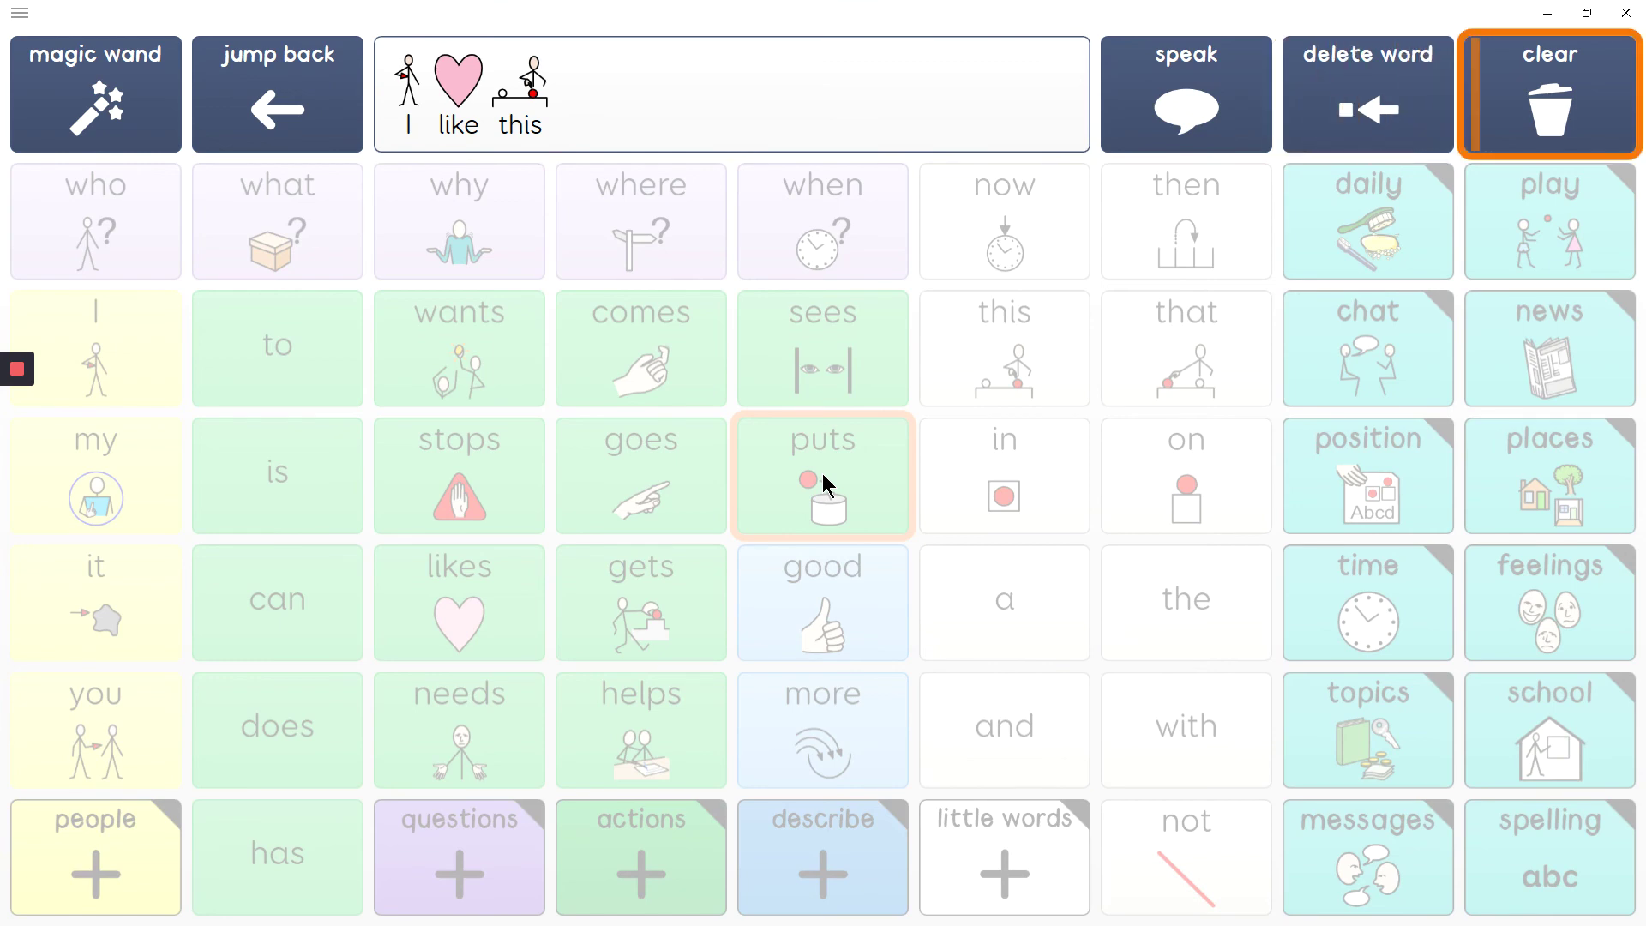
# Test block scanning in Super Core 50 by selecting the clear cell to empty the message.
pyautogui.press('space')
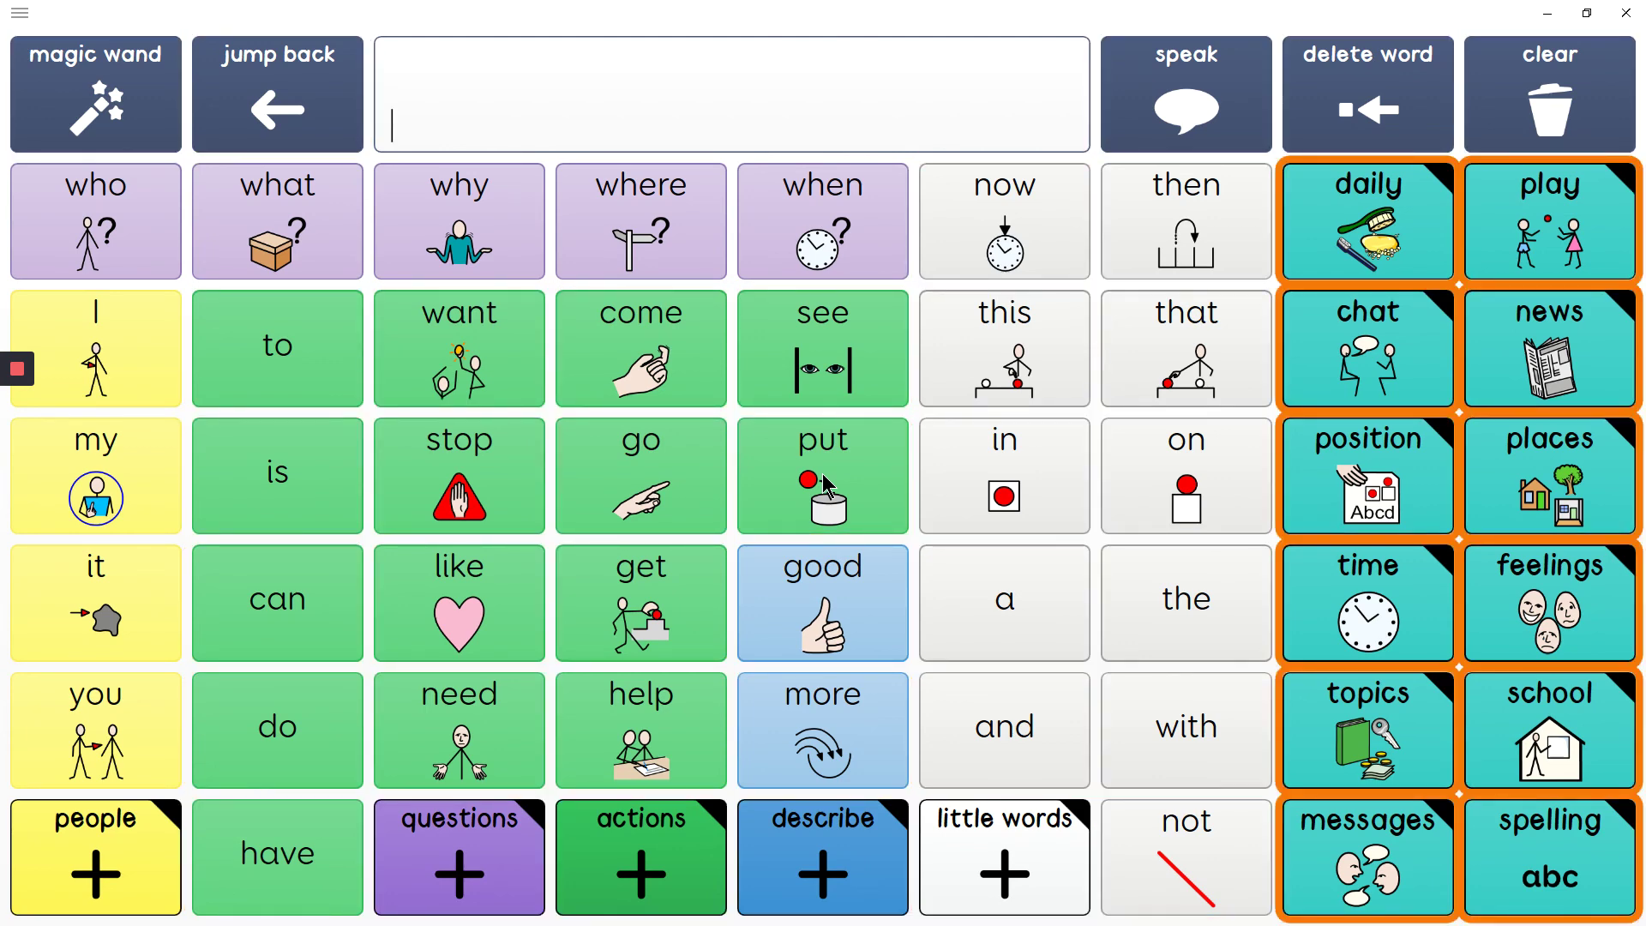
# Write "I like this" by block scanning, choosing each word through its block, row and cell.
pyautogui.press('space')
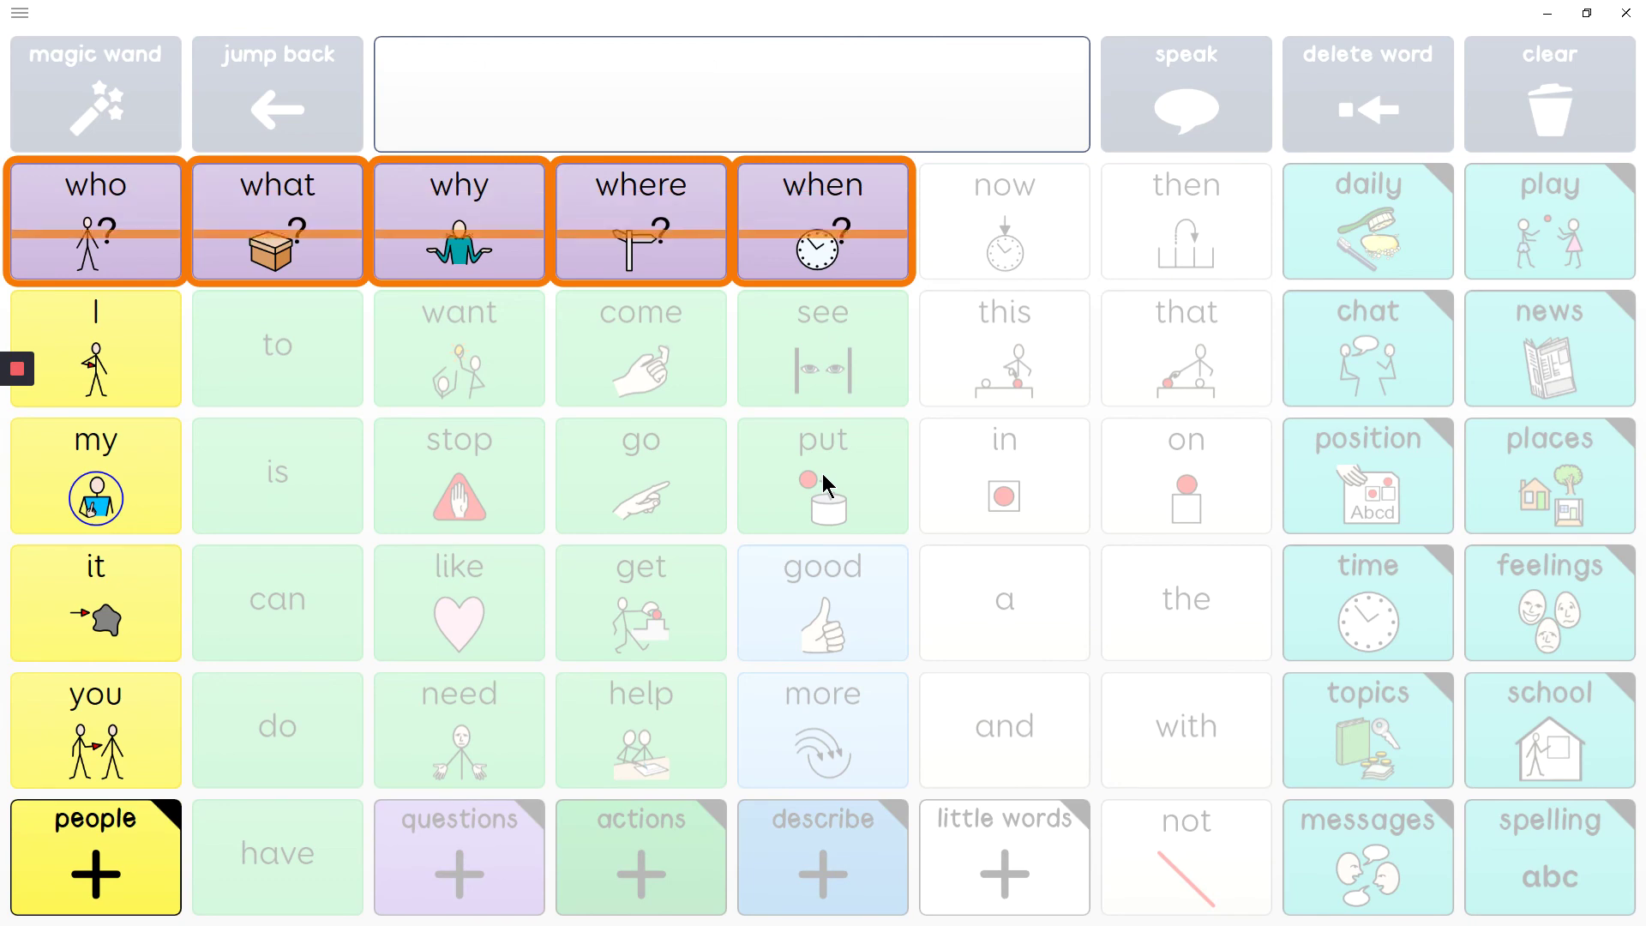
pyautogui.press('space')
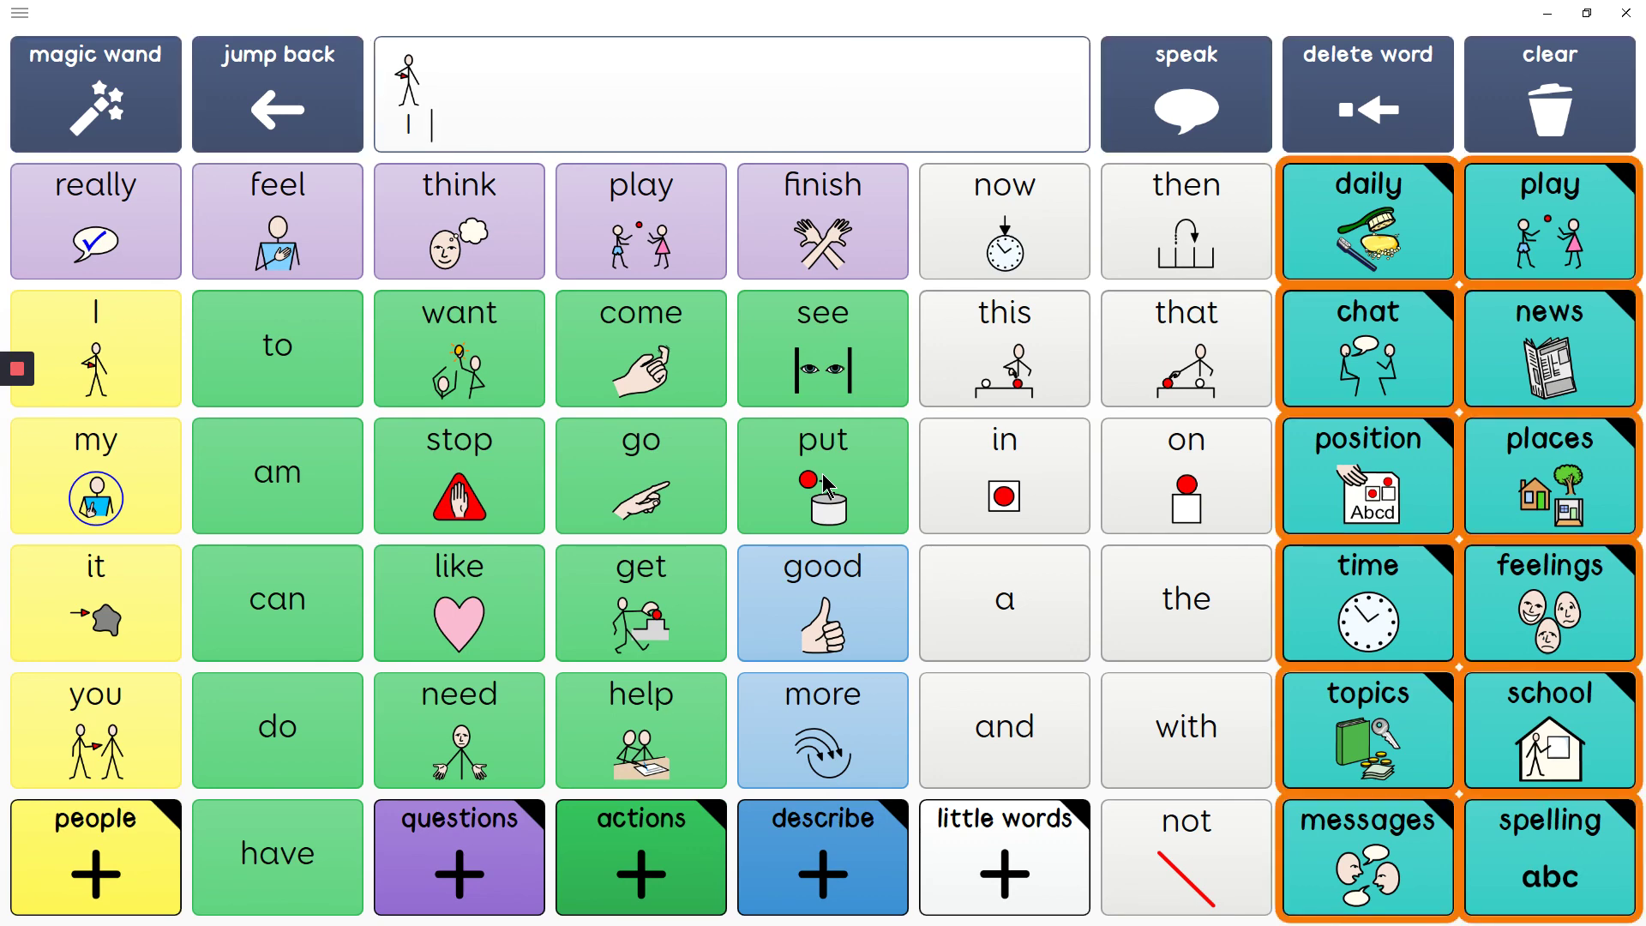
pyautogui.press('space')
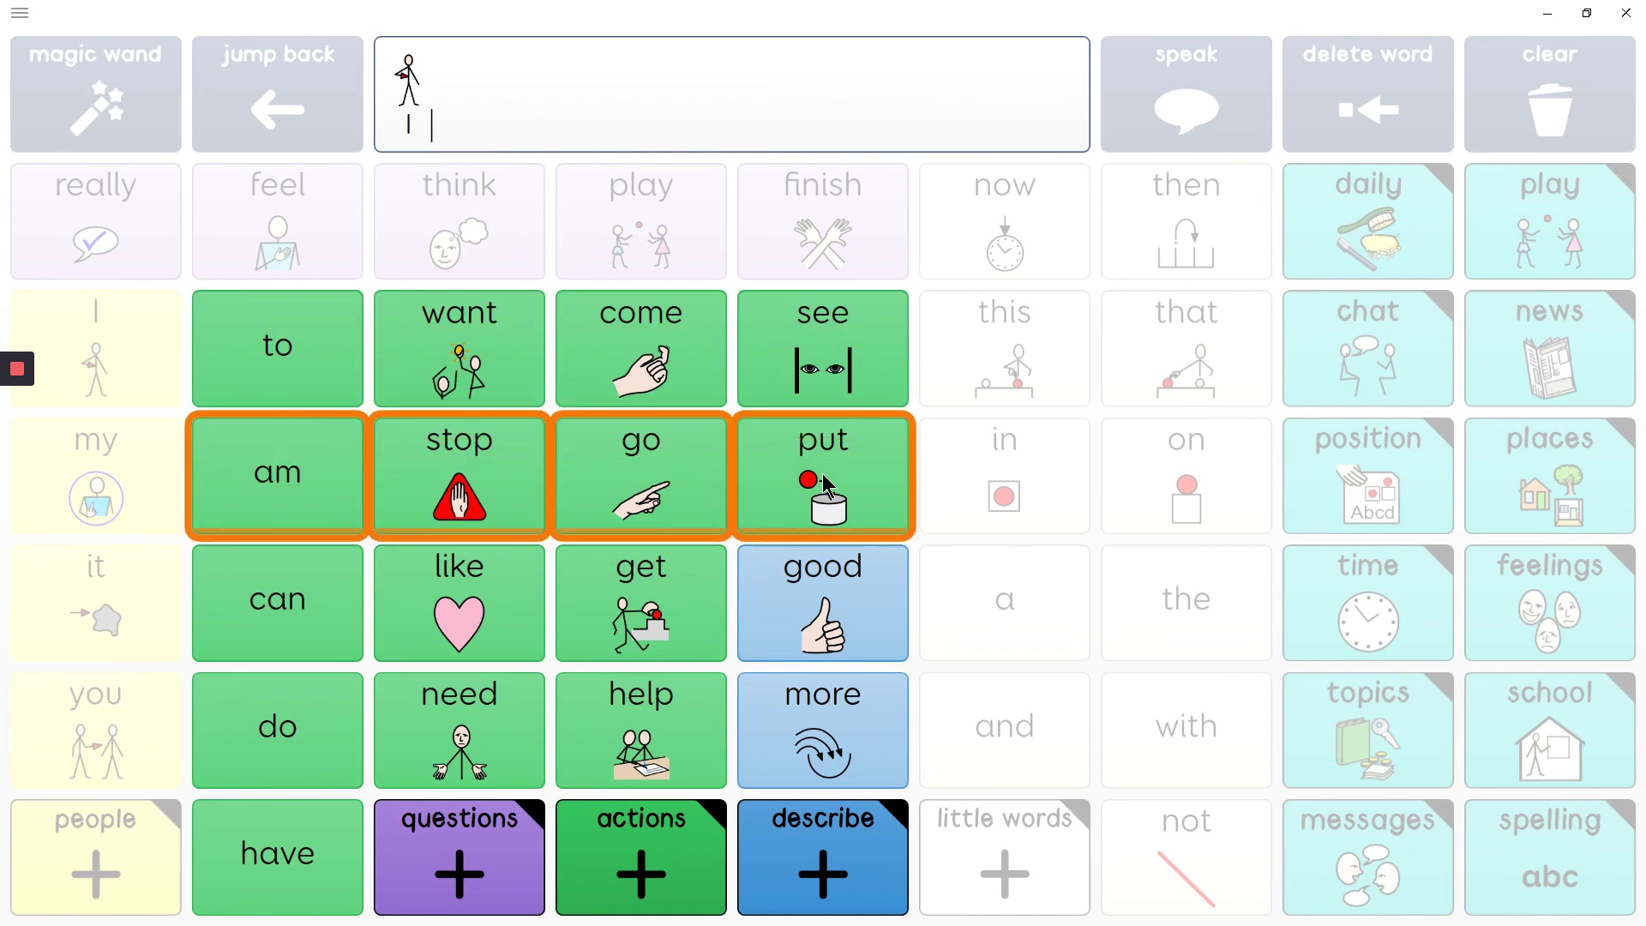
pyautogui.press('space')
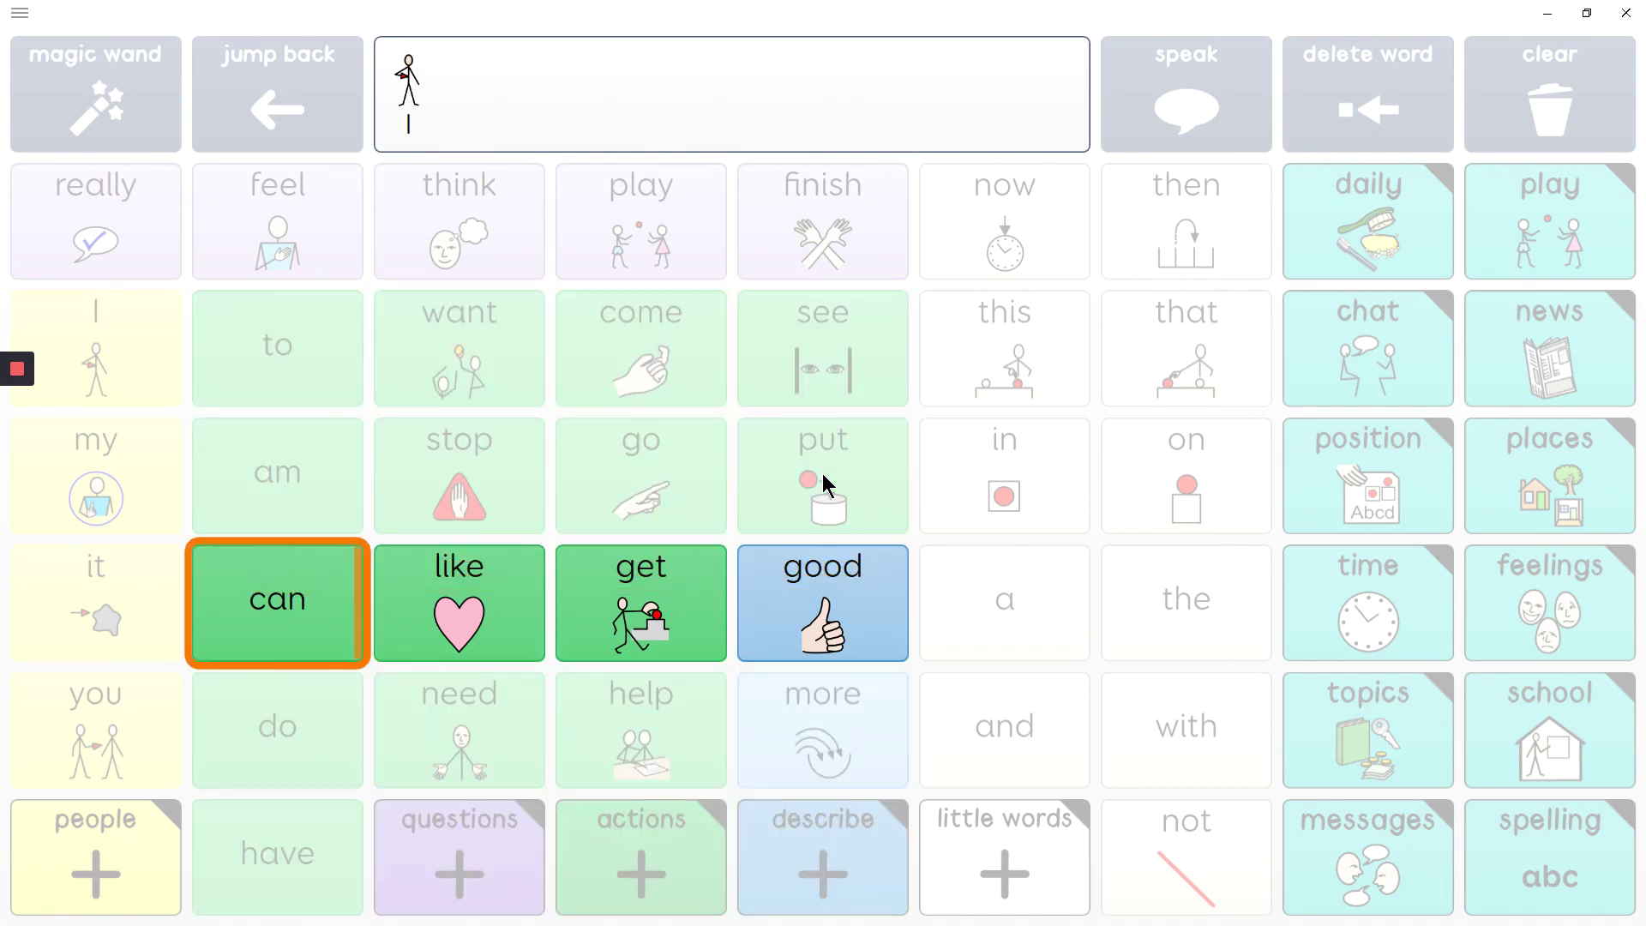
pyautogui.press('space')
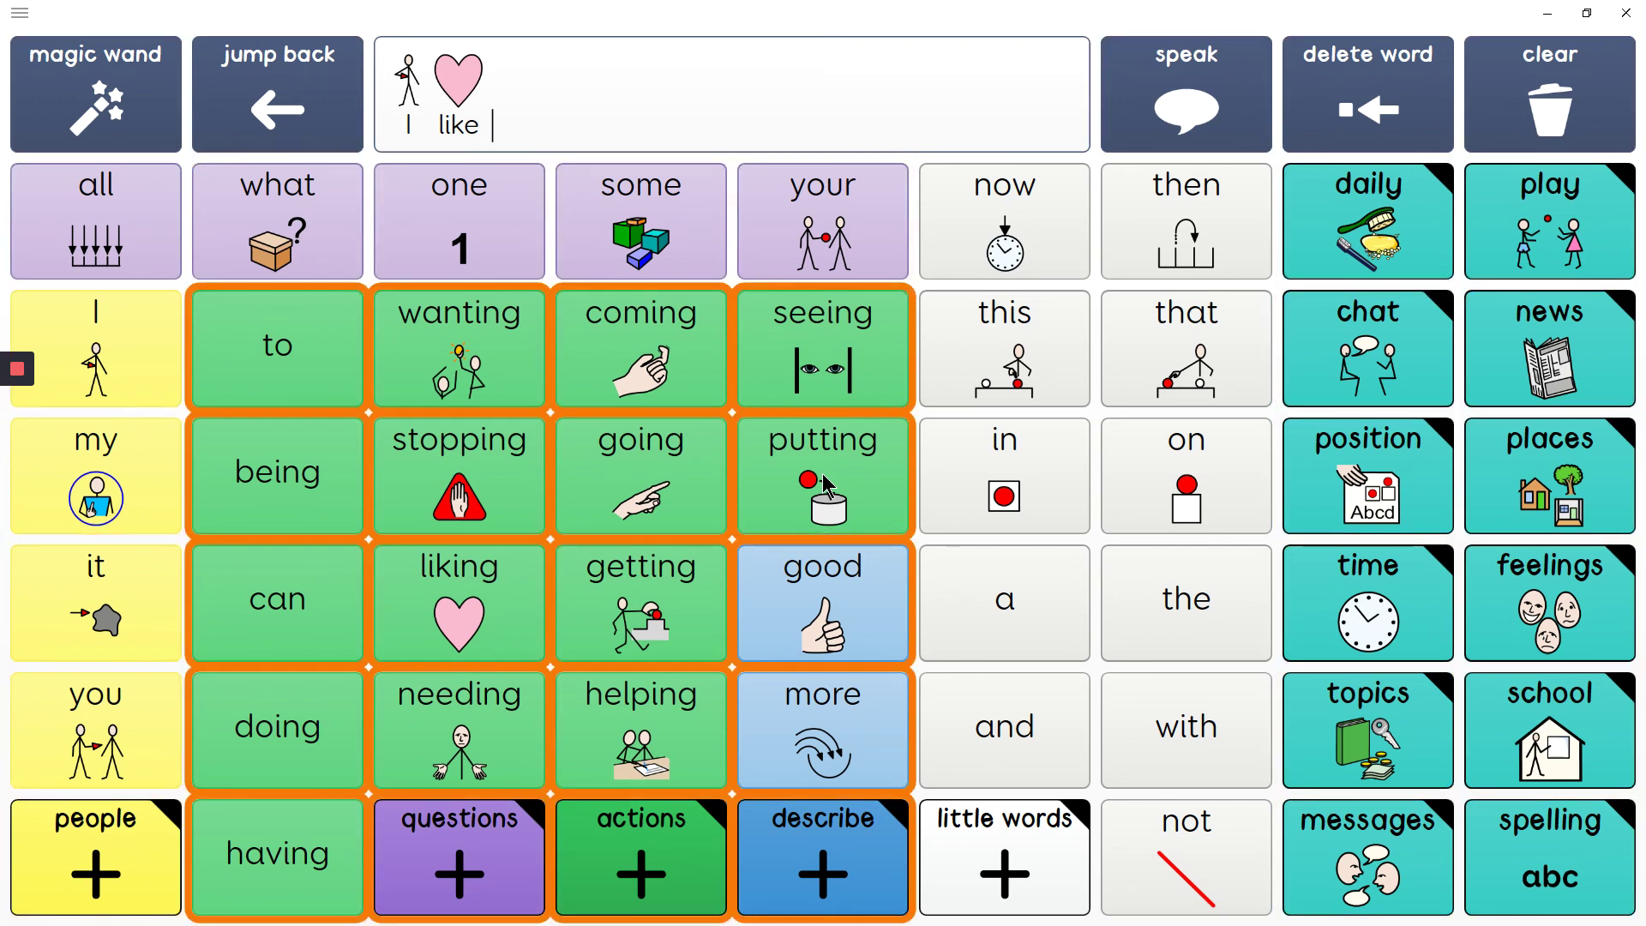
pyautogui.press('space')
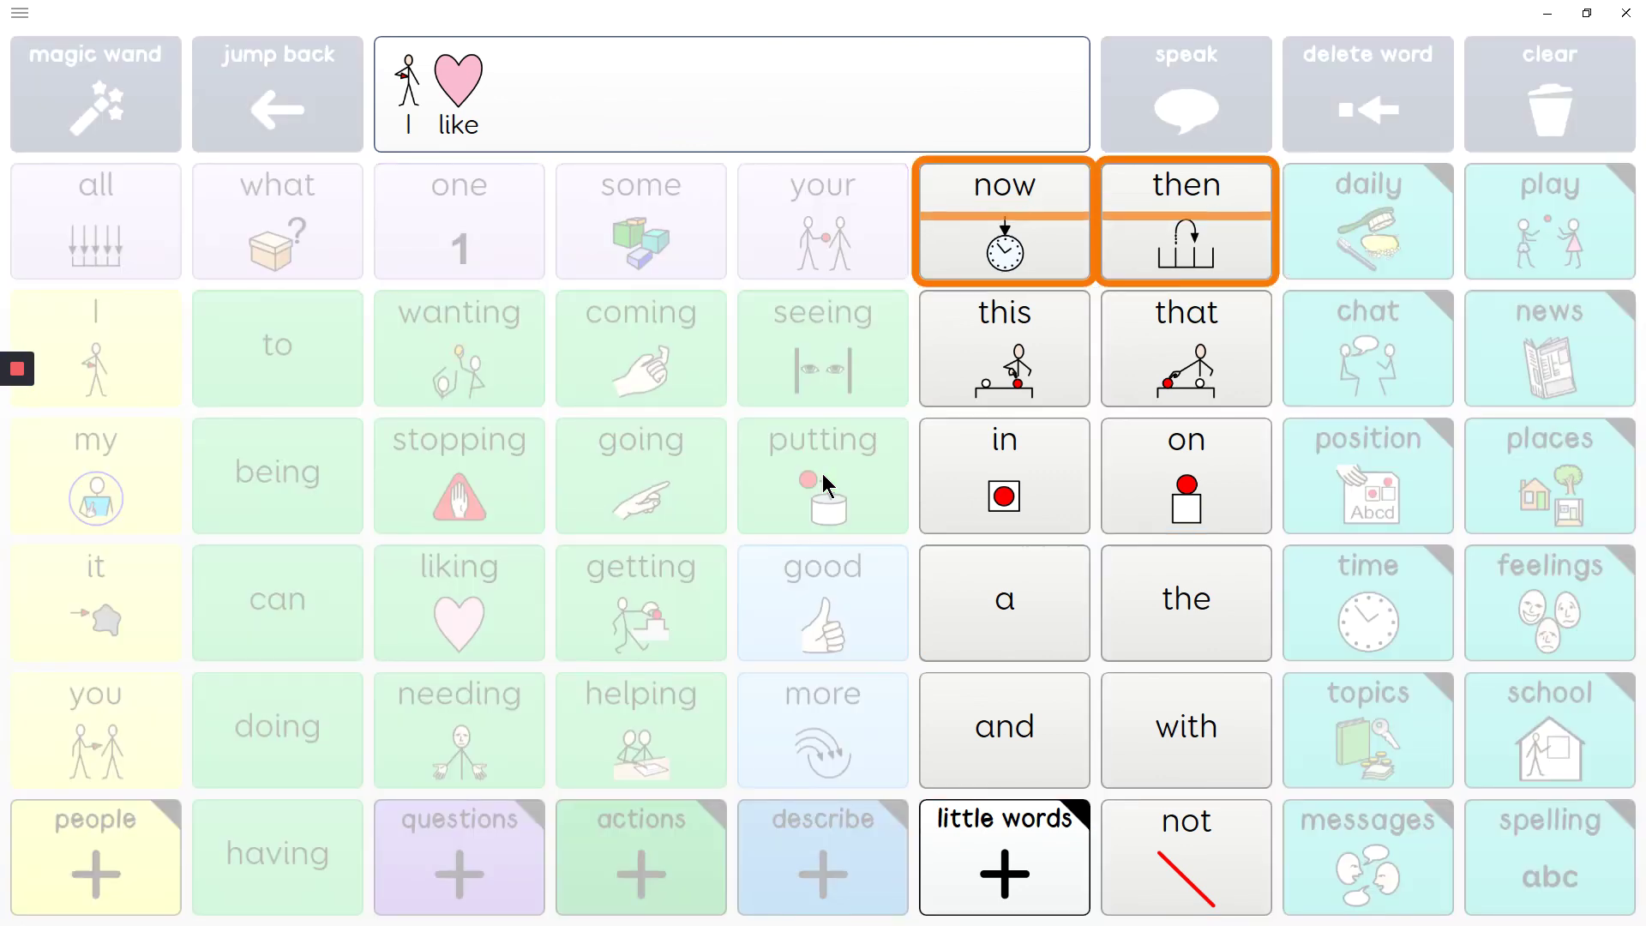
pyautogui.press('space')
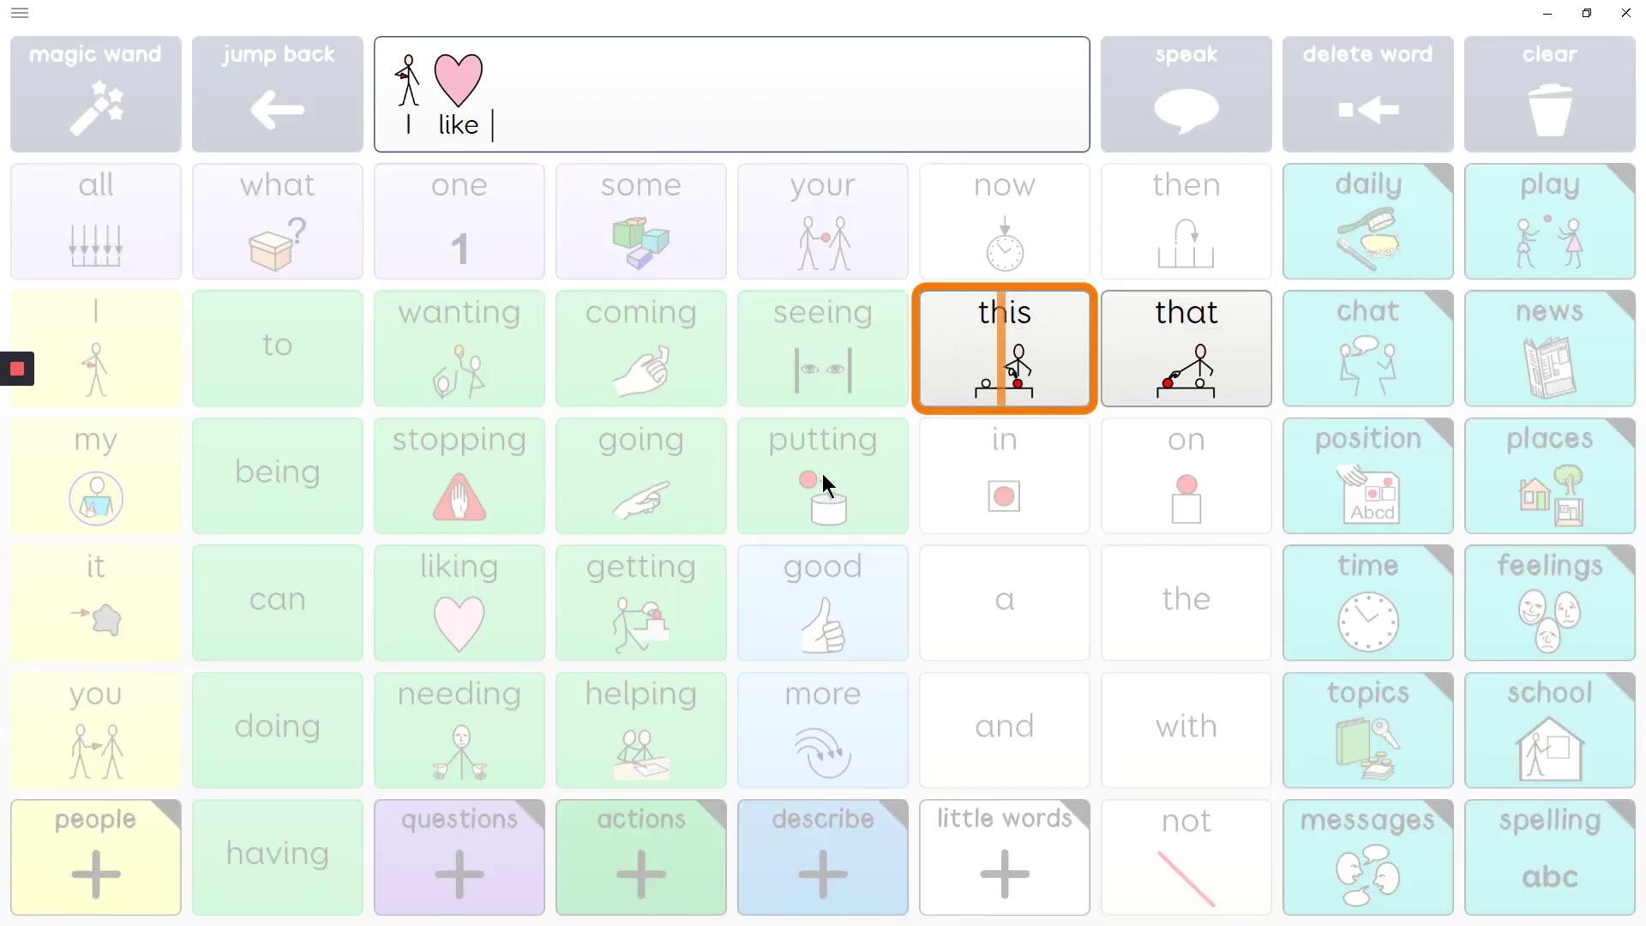
pyautogui.press('space')
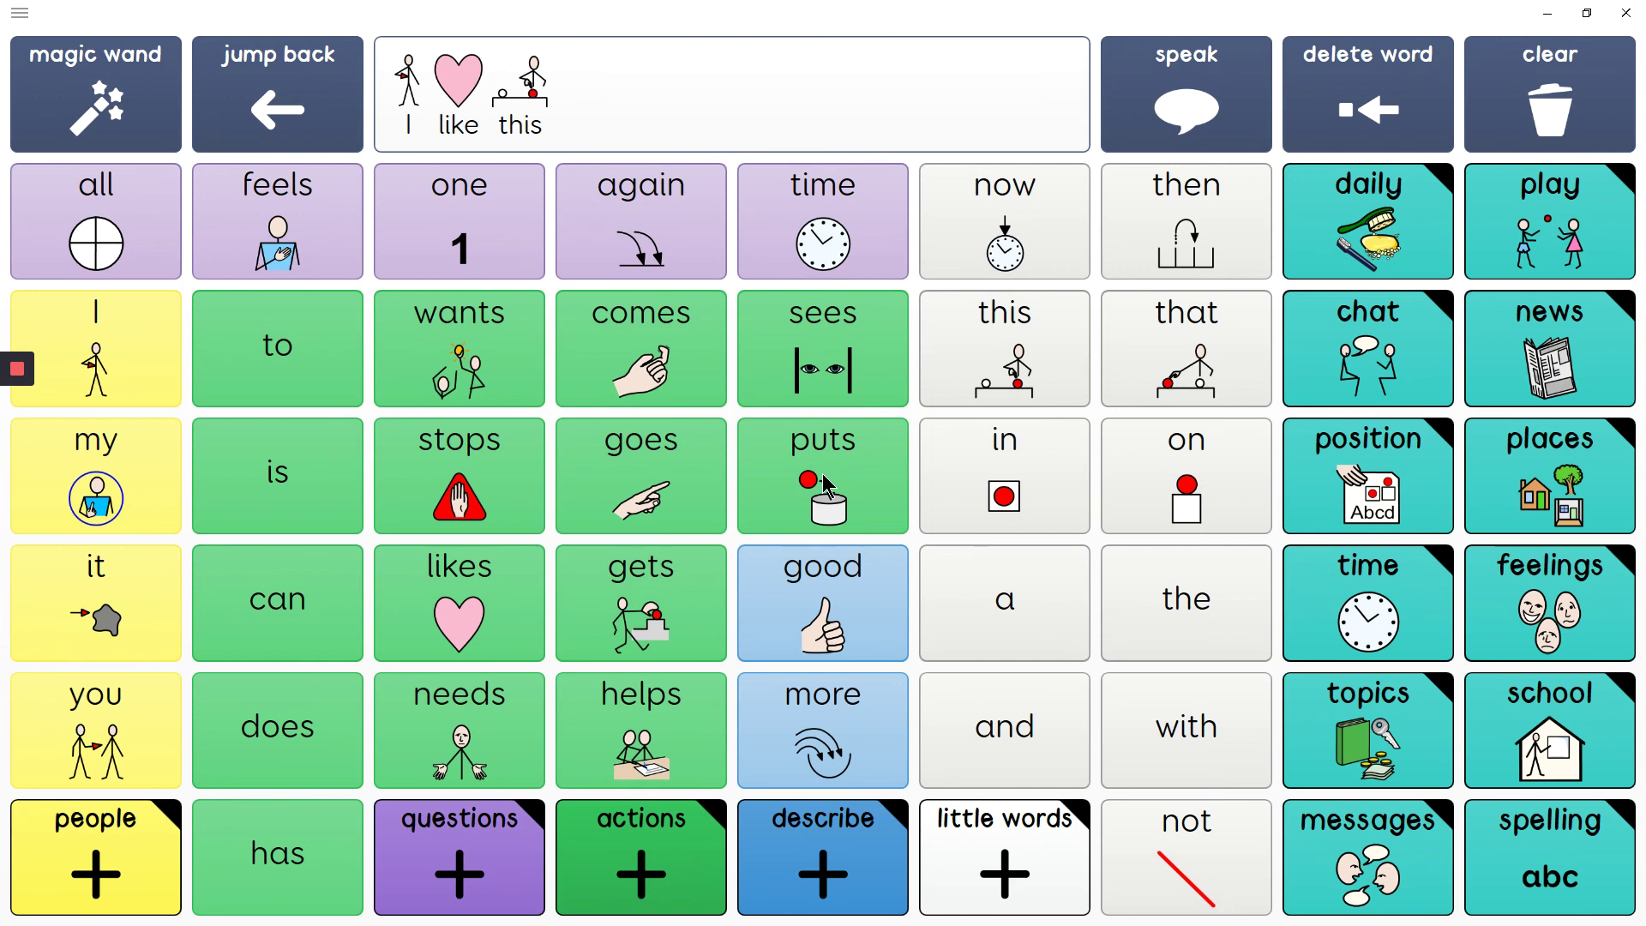